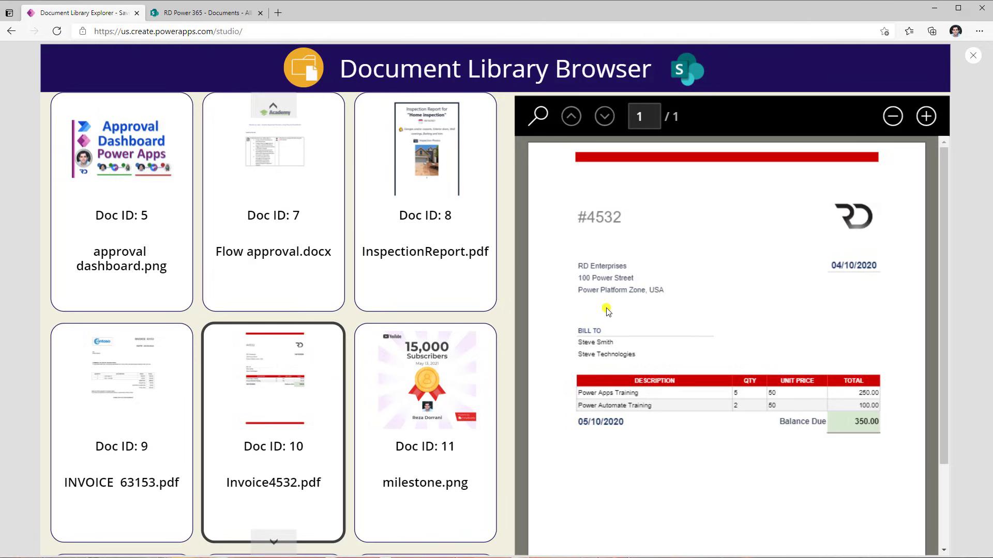
Preview several documents from the Document Library Browser gallery in the viewer pane
scroll(607, 309, "down", 2)
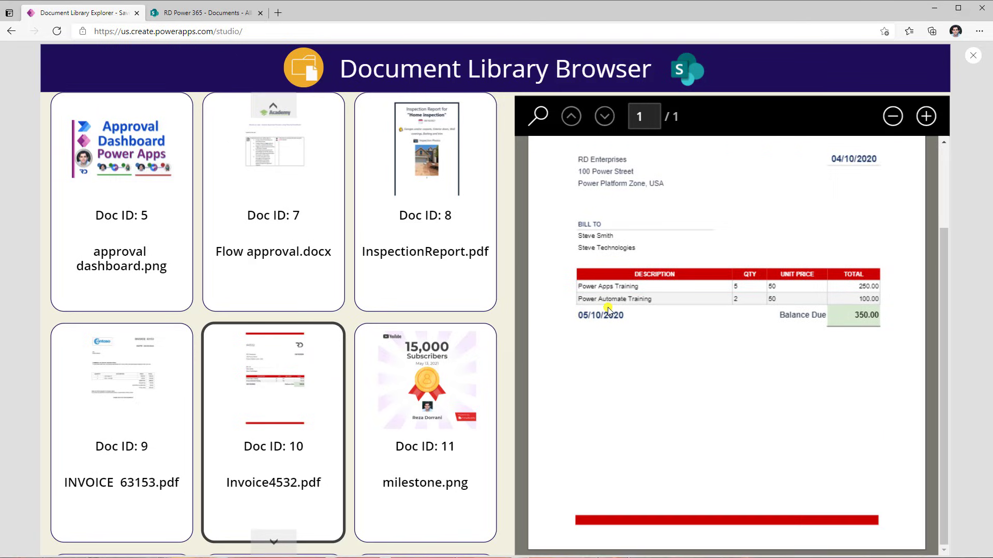
left_click(334, 271)
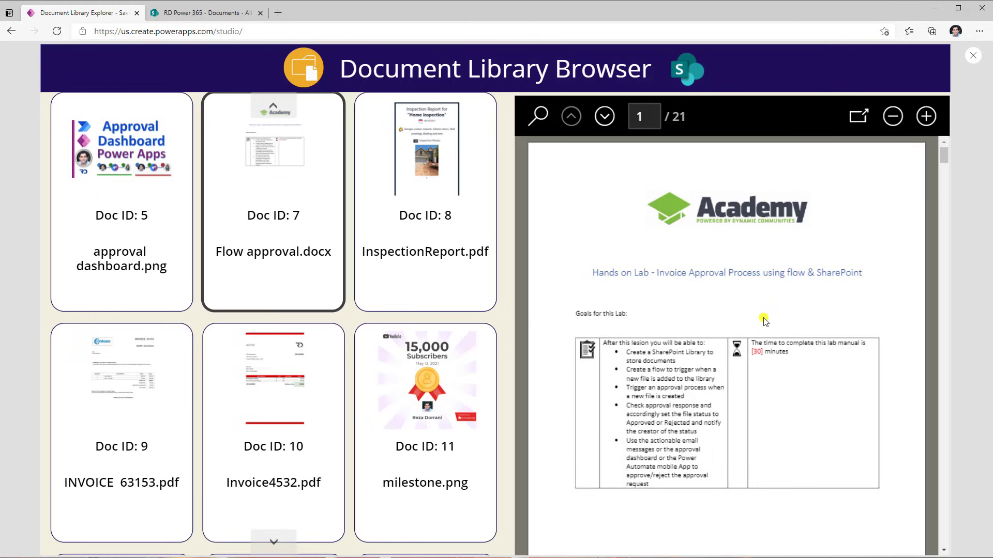
left_click(174, 244)
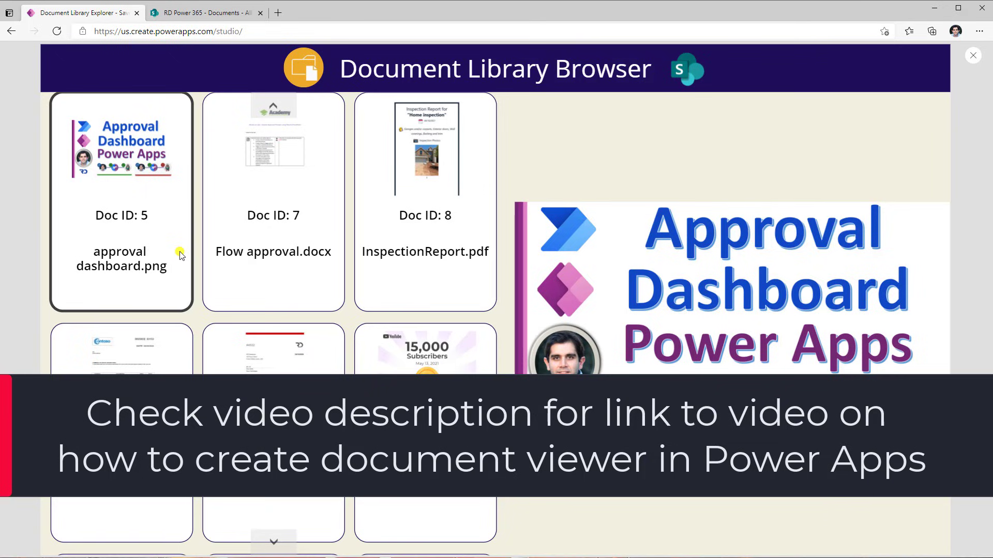
scroll(188, 295, "up", 3)
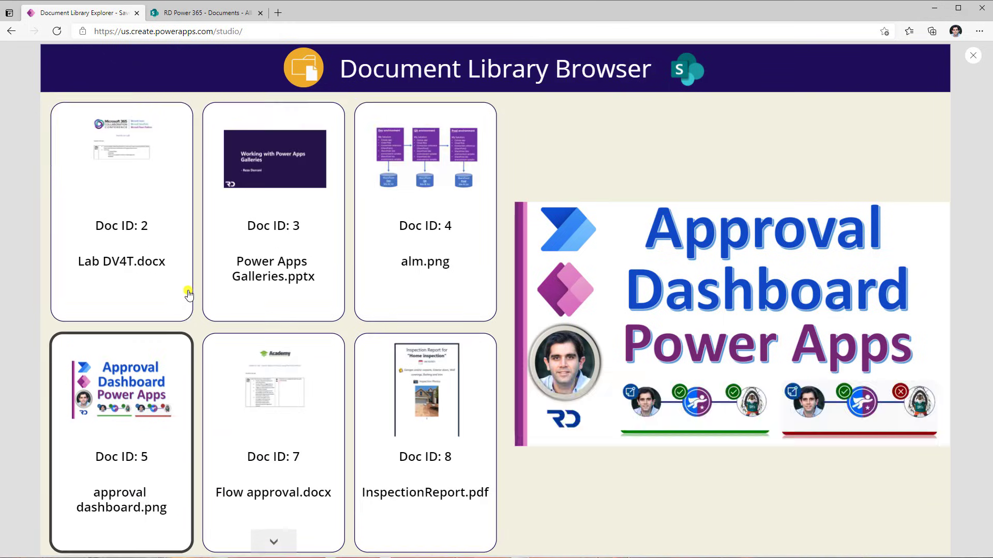
left_click(188, 287)
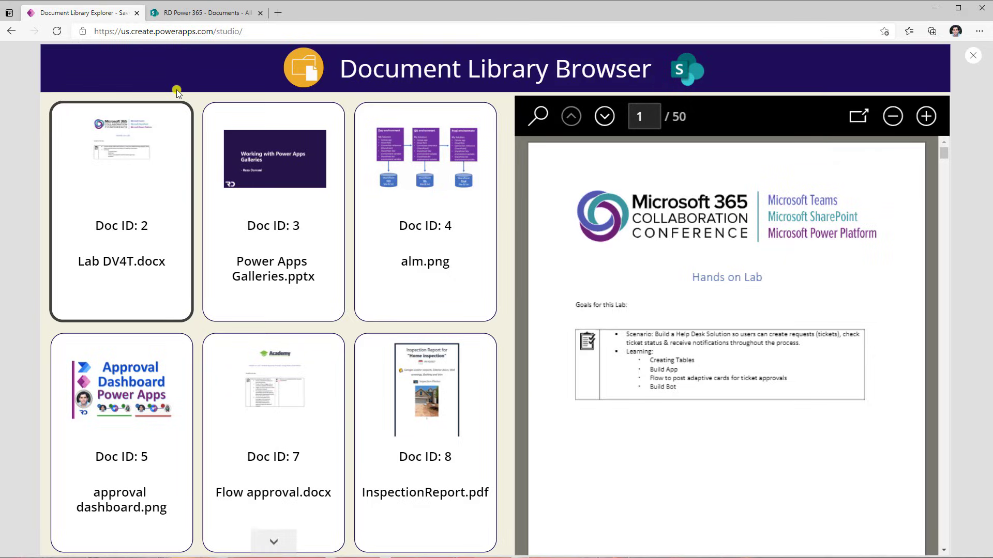
In the SharePoint document library, create a new folder named Europe
left_click(199, 13)
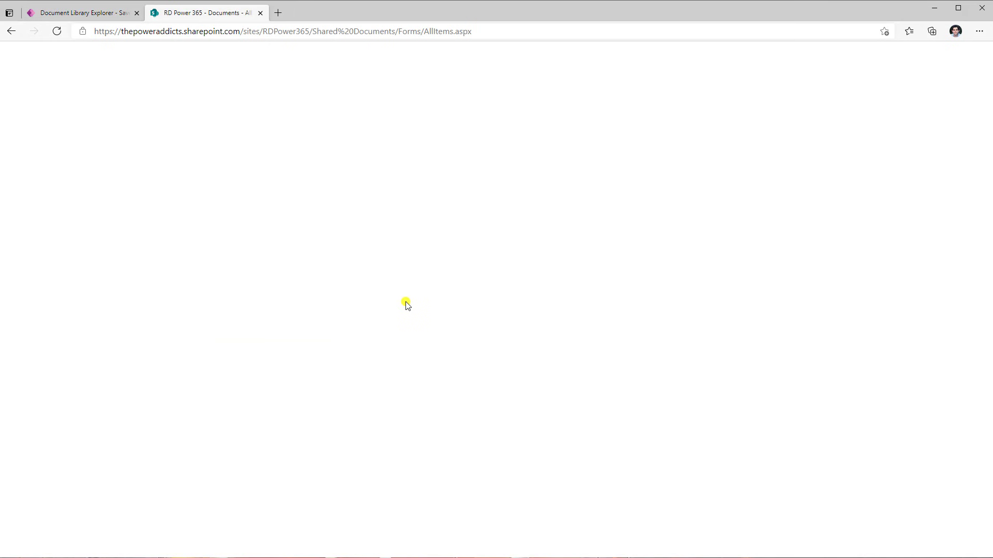
left_click(65, 124)
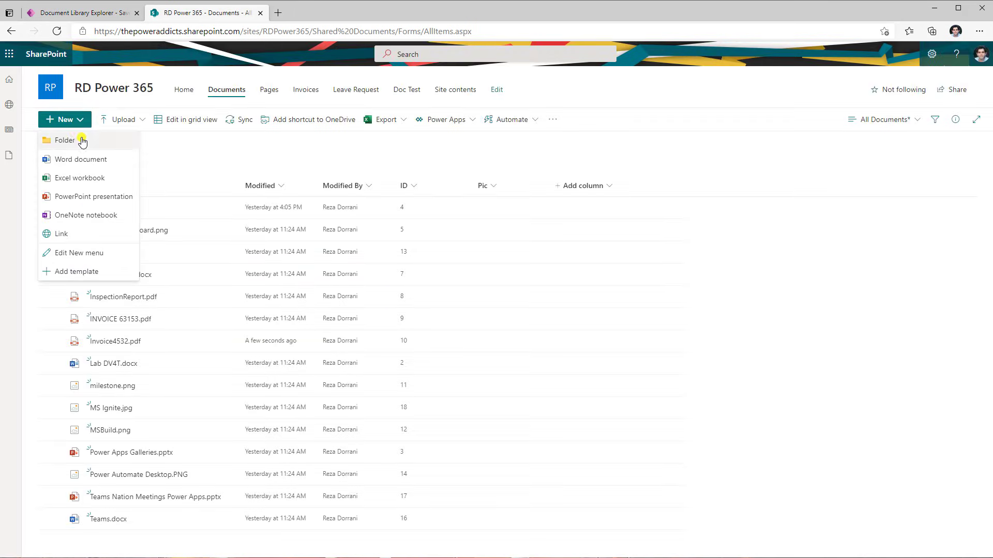
left_click(61, 140)
type("Europe")
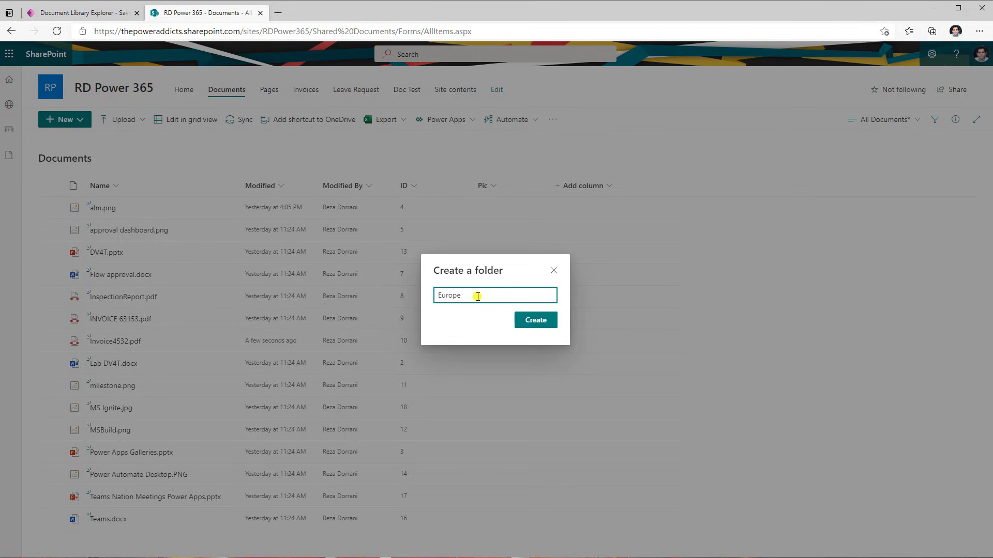
left_click(538, 326)
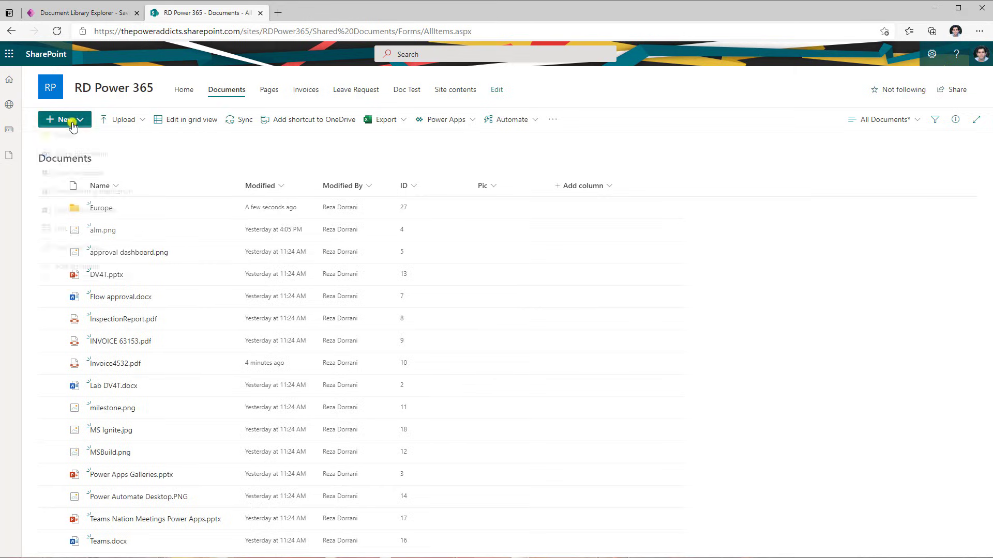
Create another folder named Asia in the document library
left_click(65, 119)
left_click(61, 140)
type("Asia")
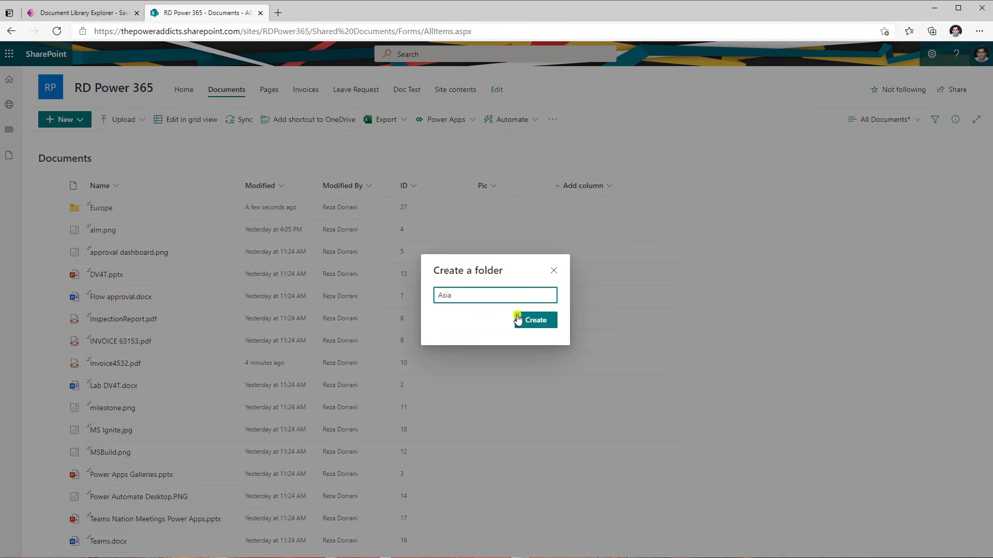
left_click(517, 319)
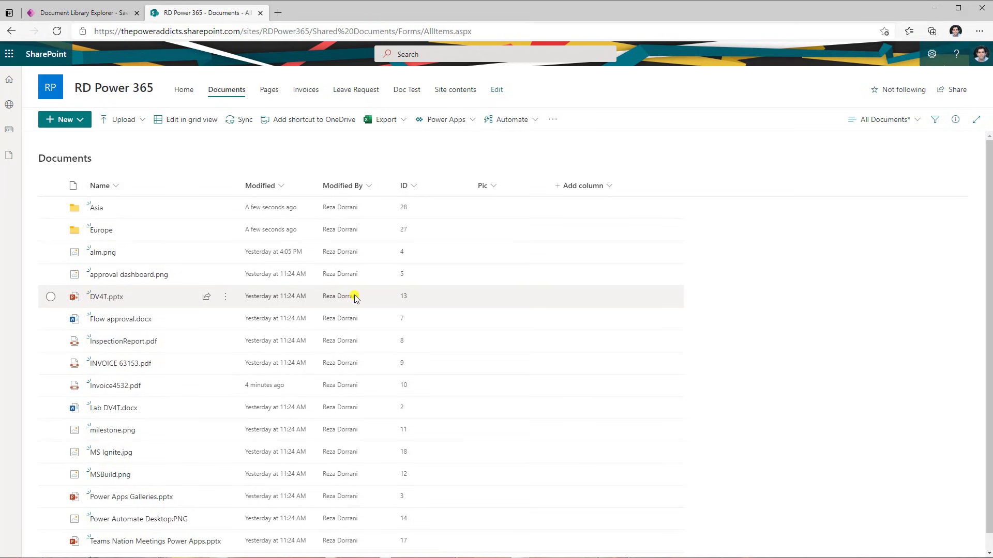
Move documents from the library root into the Asia and Europe folders by dragging them onto the folders
mouse_move(144, 275)
left_click_drag(162, 277, 96, 207)
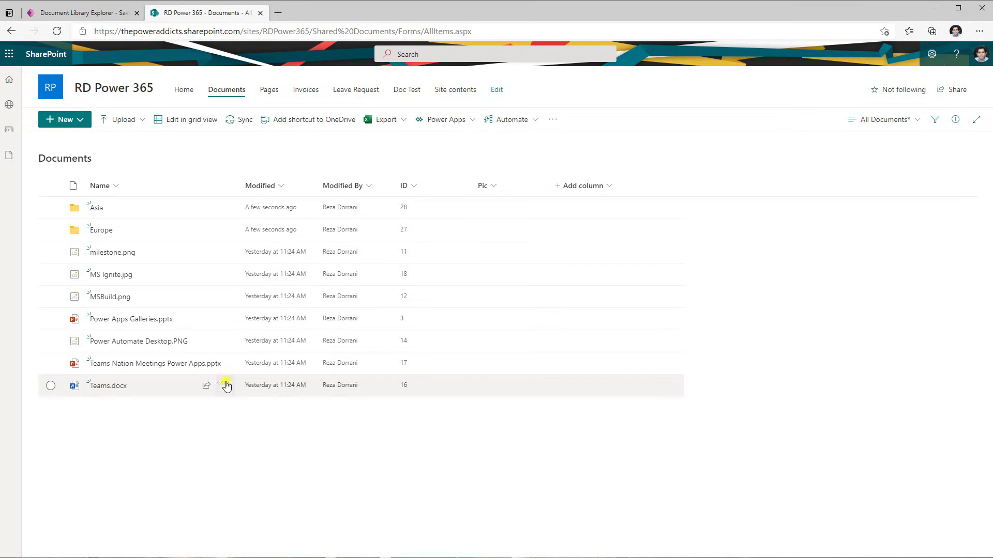
Open the Europe folder and create a subfolder named Spain inside it
left_click(110, 230)
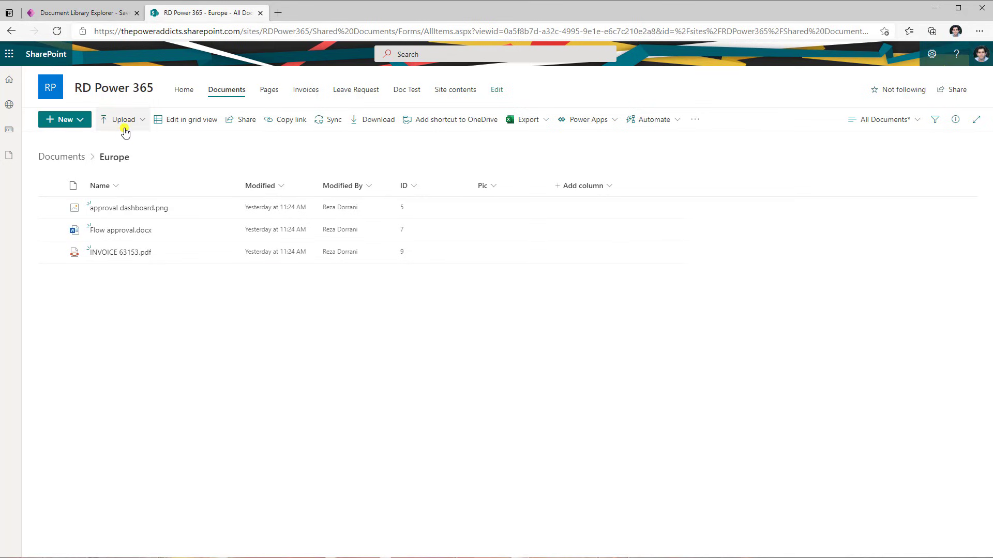
left_click(68, 119)
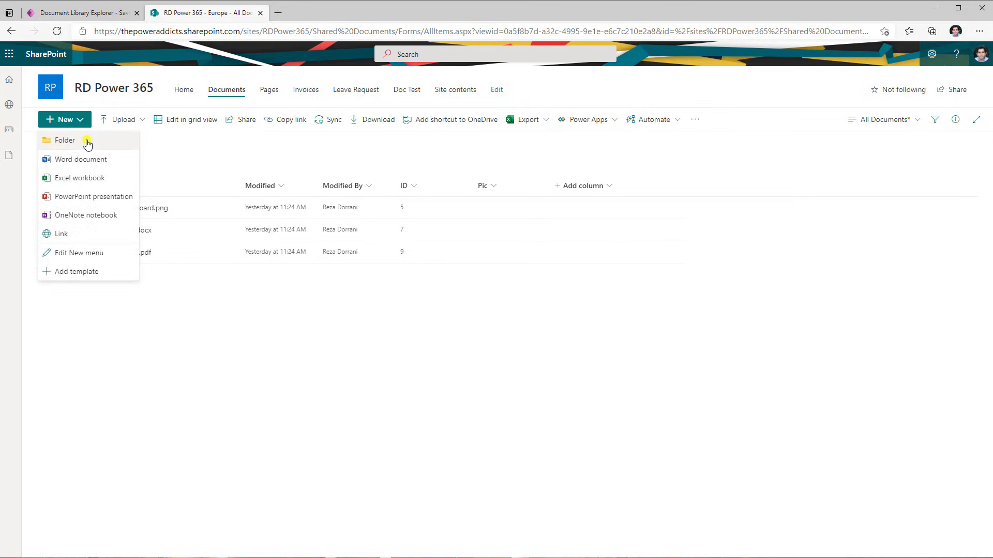
left_click(80, 140)
type("Spain")
left_click(533, 321)
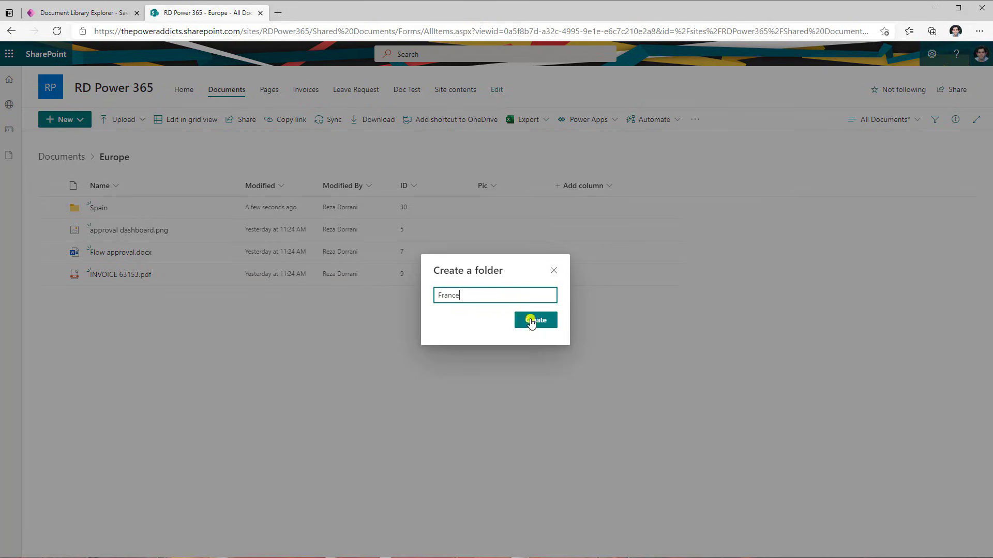
Create a France subfolder in Europe and move approval dashboard.png into it
left_click(534, 320)
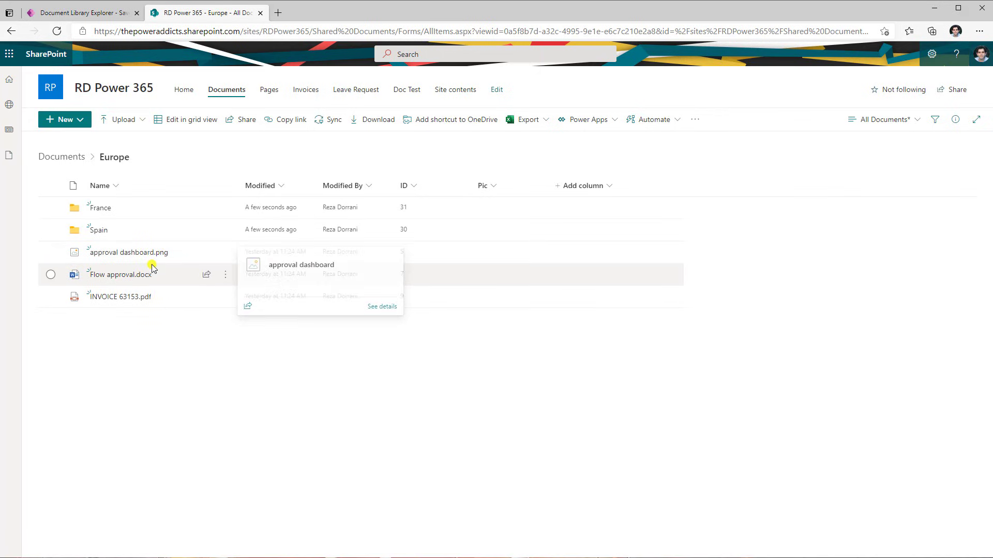
left_click_drag(147, 276, 96, 211)
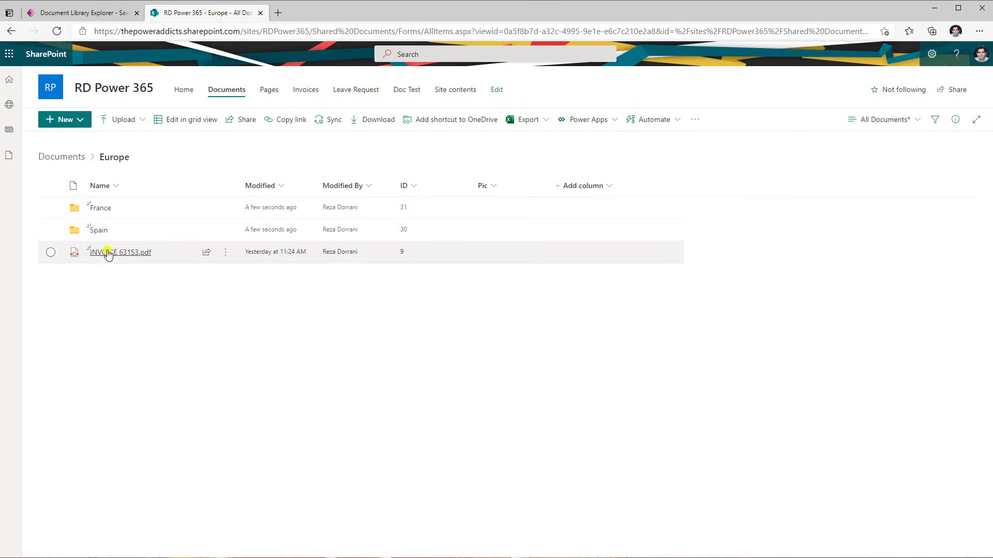
Open the France folder and review the app's document gallery listing the new folders
left_click(104, 209)
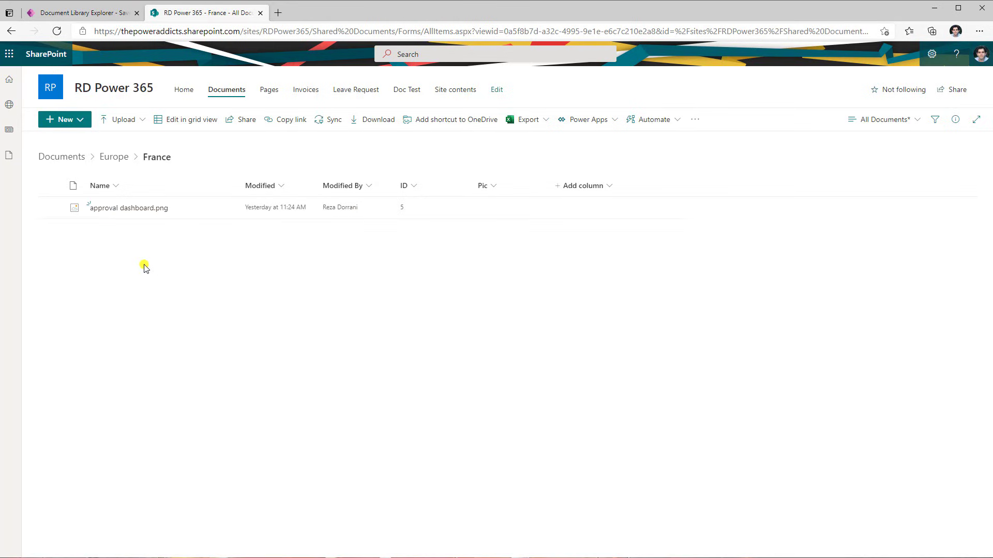
left_click(72, 158)
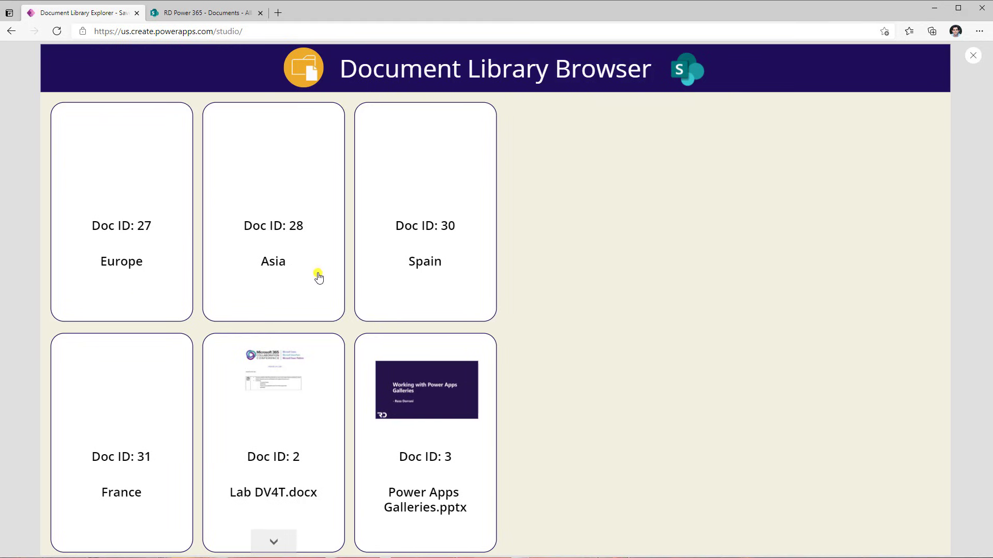
scroll(310, 439, "down", 14)
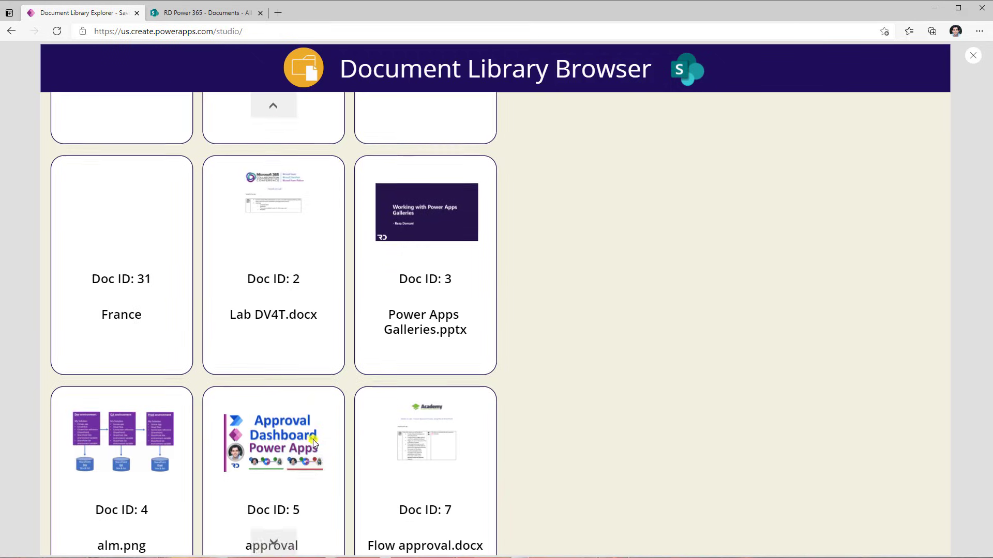
scroll(307, 423, "down", 6)
scroll(308, 413, "up", 20)
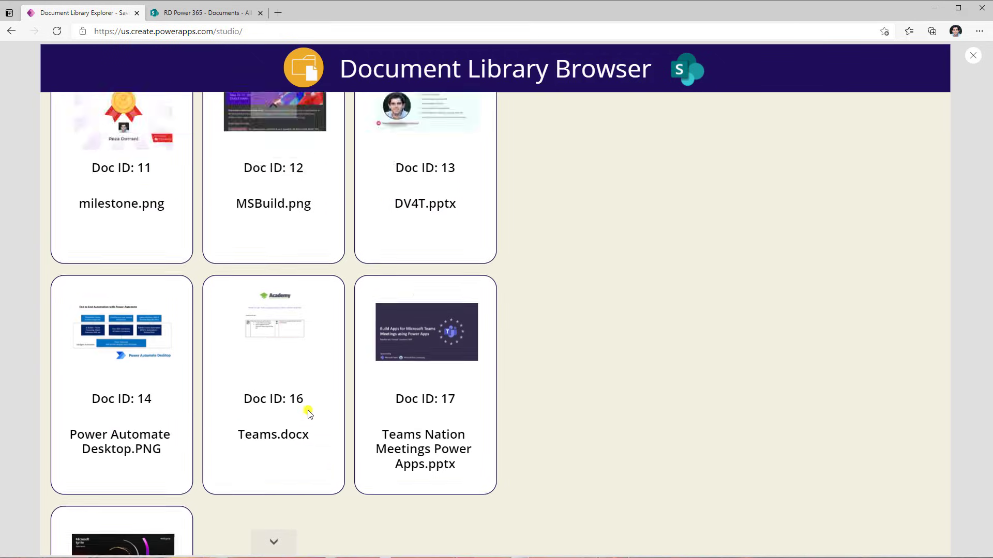
Leave preview, select the gallery's thumbnail image, and begin its Image formula as If(ThisItem.IsFolder,folder, ThisItem.Thumbnail.Large
left_click(973, 55)
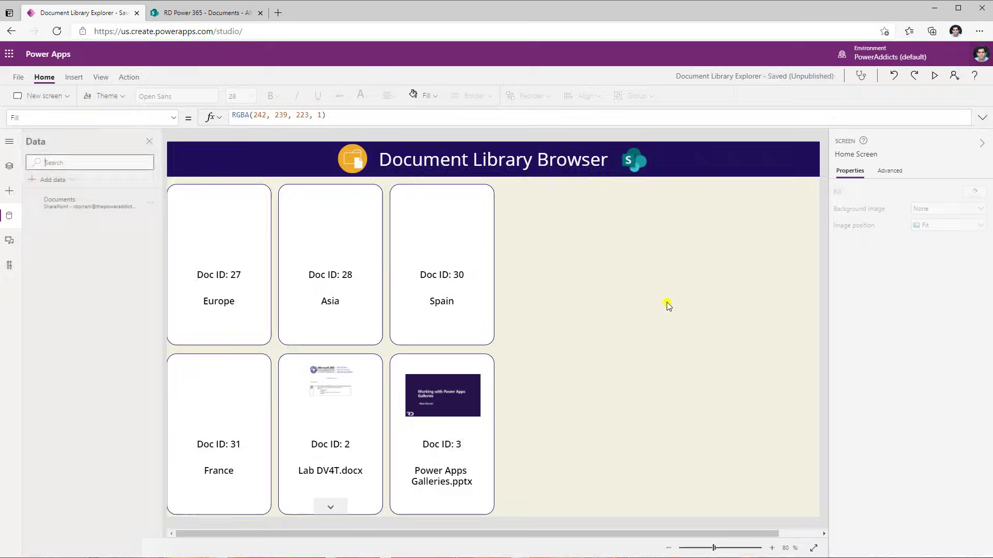
left_click(574, 339)
left_click(463, 417)
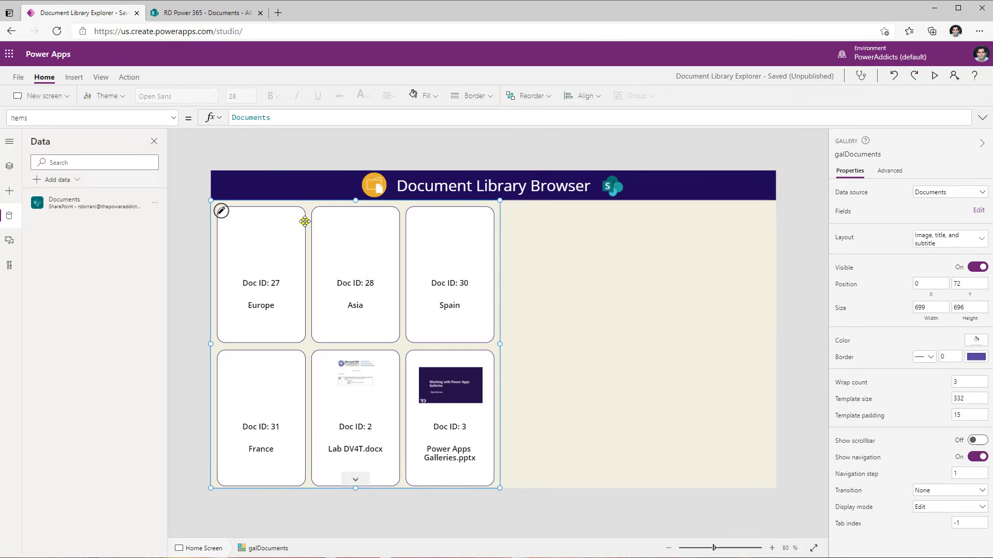
left_click(250, 228)
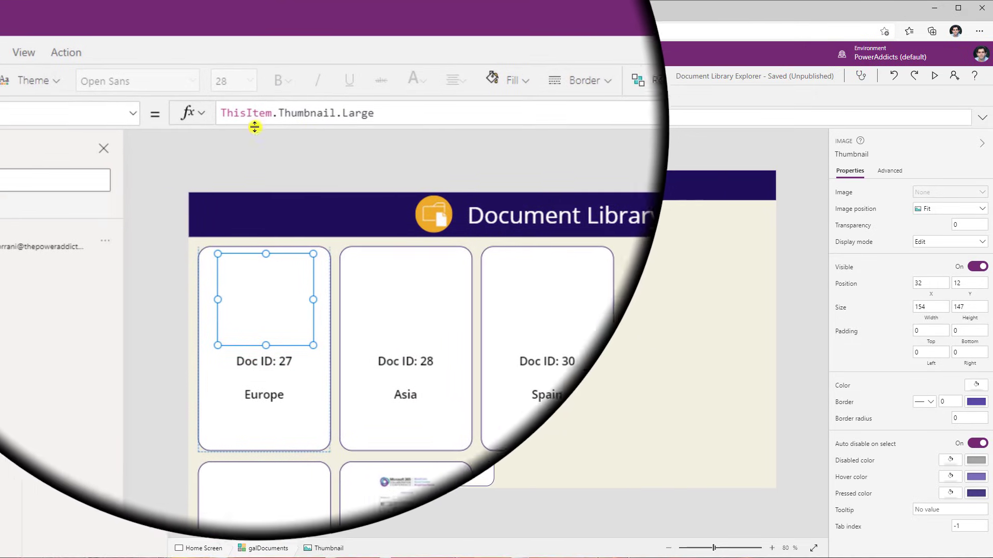
left_click(222, 111)
type("If ")
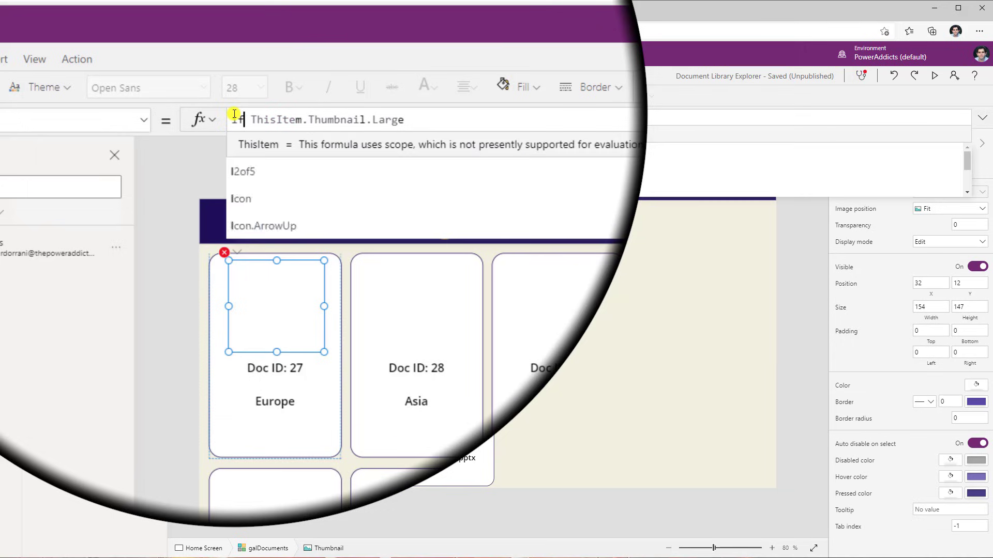
type("(thisite,")
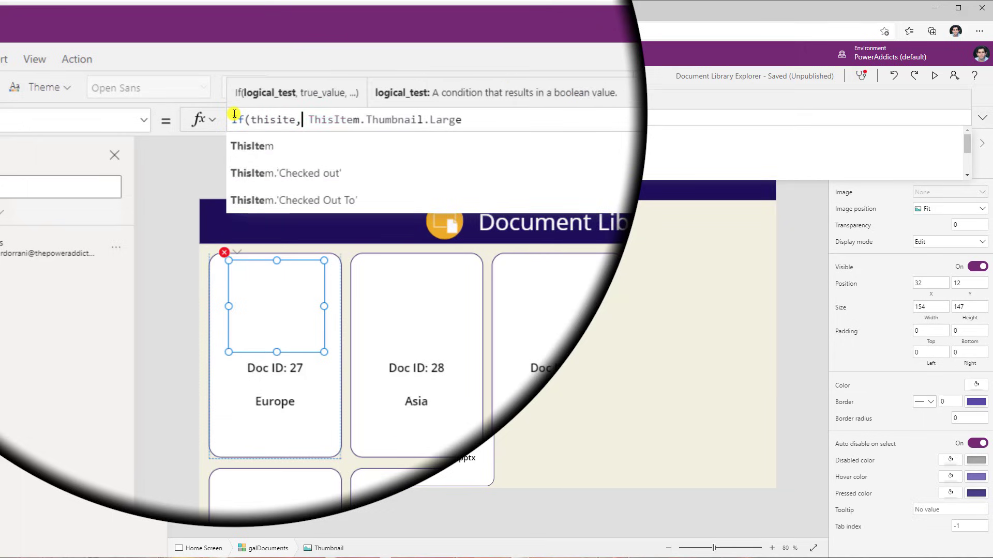
key("BackSpace")
type("m.is")
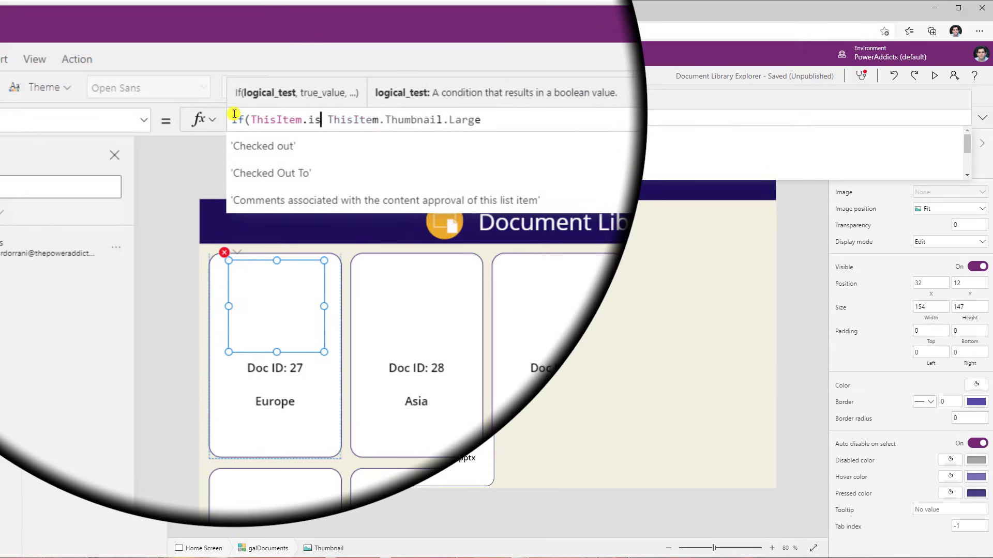
type("fo")
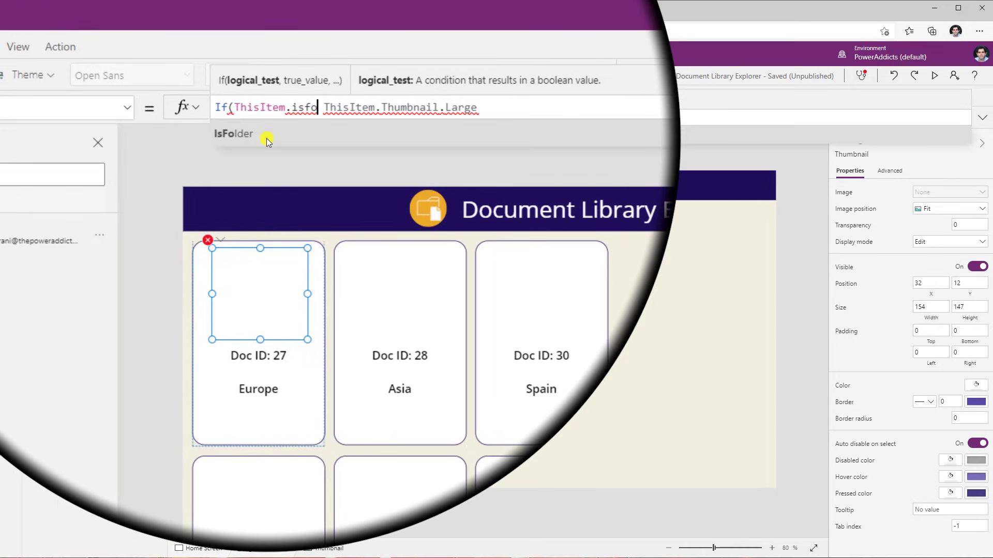
key("Tab")
type(",")
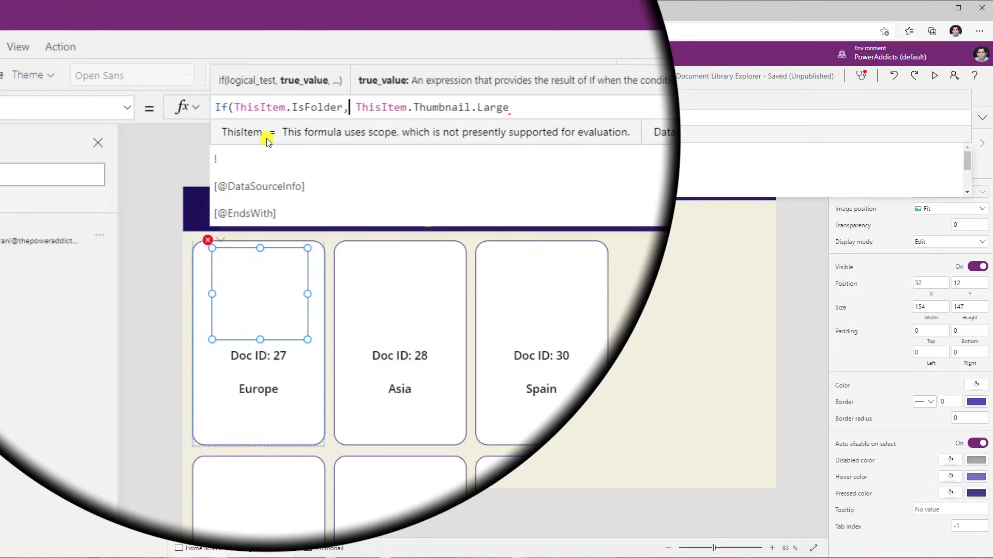
type("folderm")
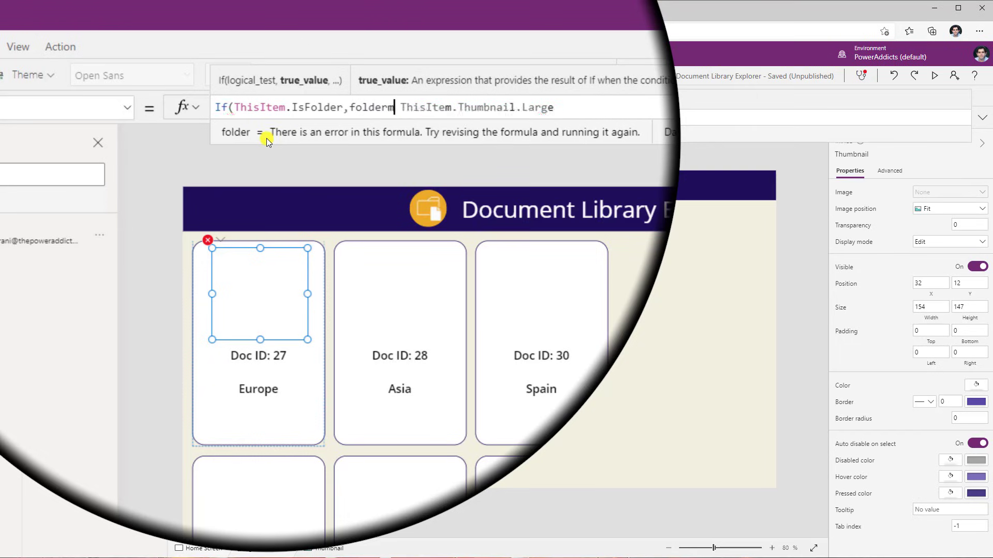
key("BackSpace")
type(",")
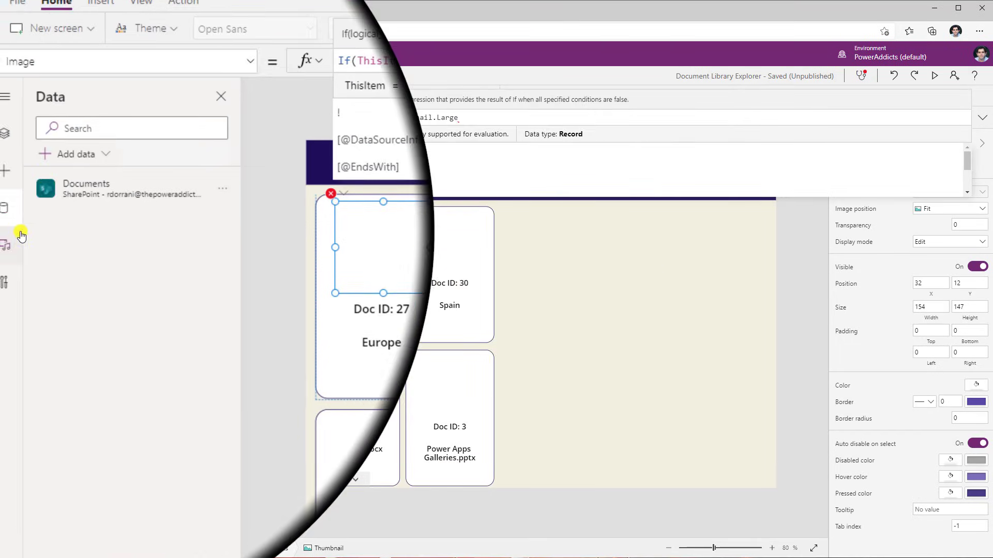
Check the folder media image and close the thumbnail formula as If(ThisItem.IsFolder,folder, ThisItem.Thumbnail.Large)
left_click(21, 236)
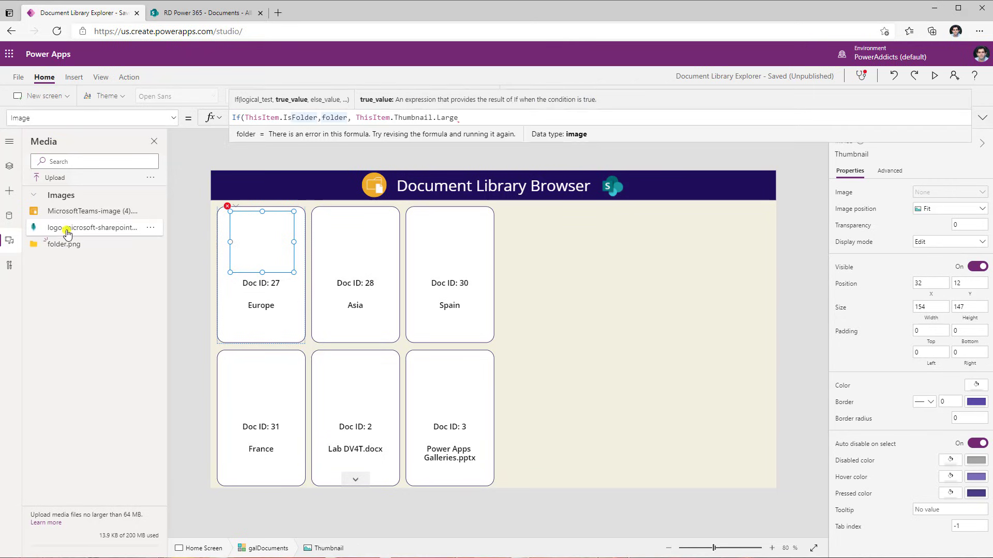
left_click(7, 167)
left_click(354, 118)
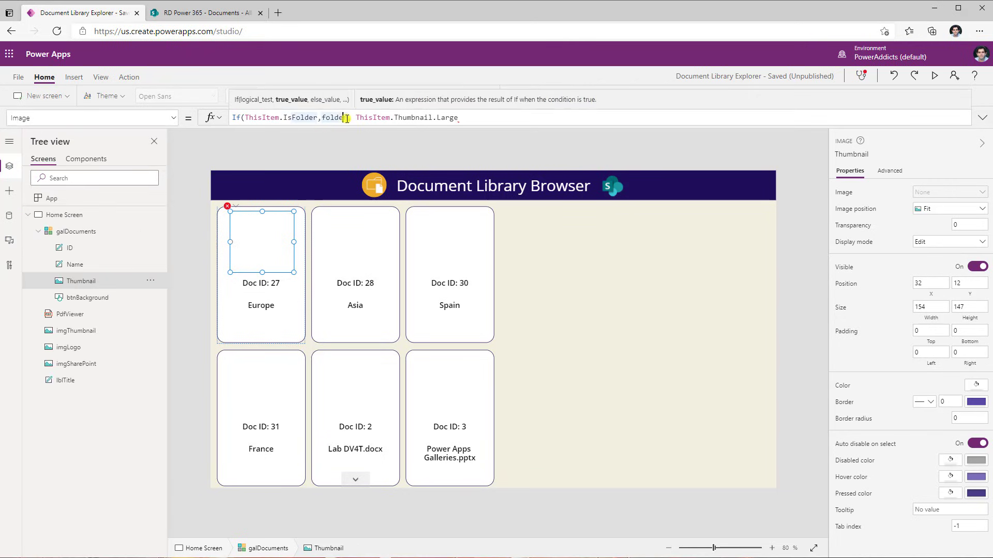
left_click(474, 118)
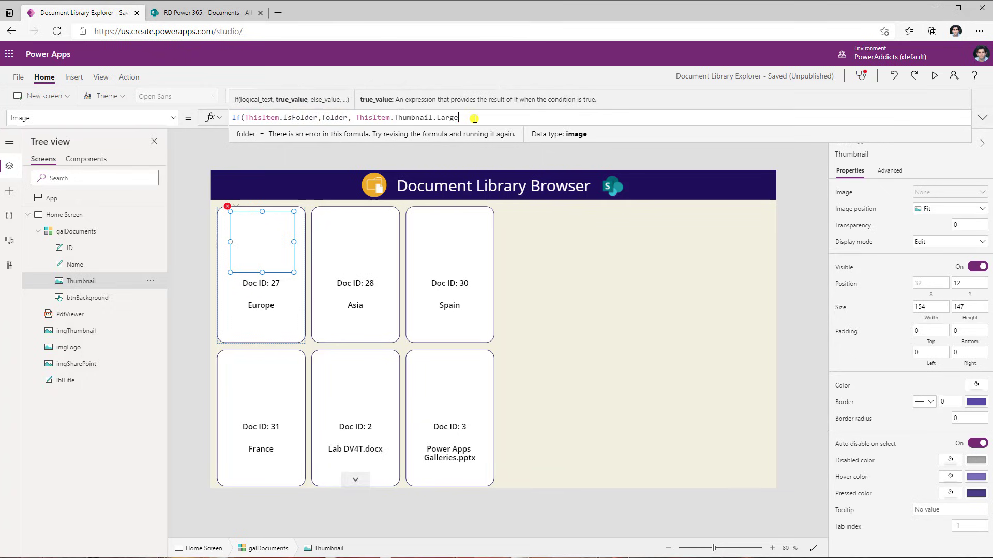
type(")")
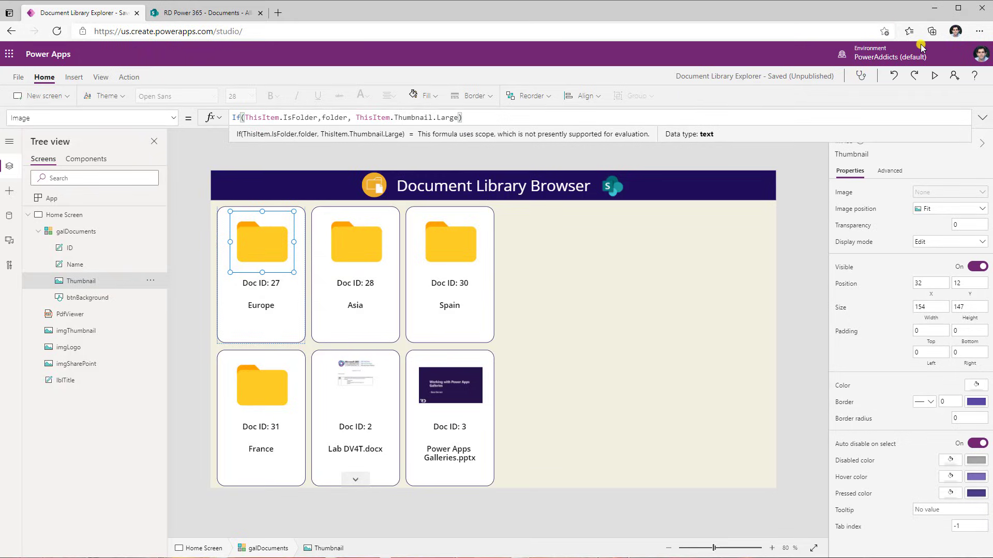
Preview the app's folder gallery, glance at the SharePoint document library, then close the preview and dismiss the tip
left_click(934, 76)
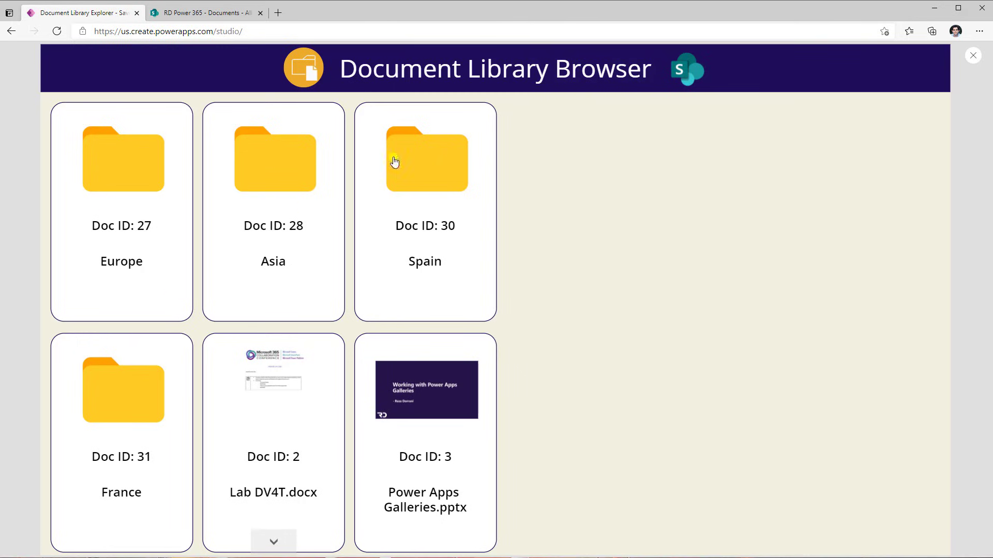
key("Tab")
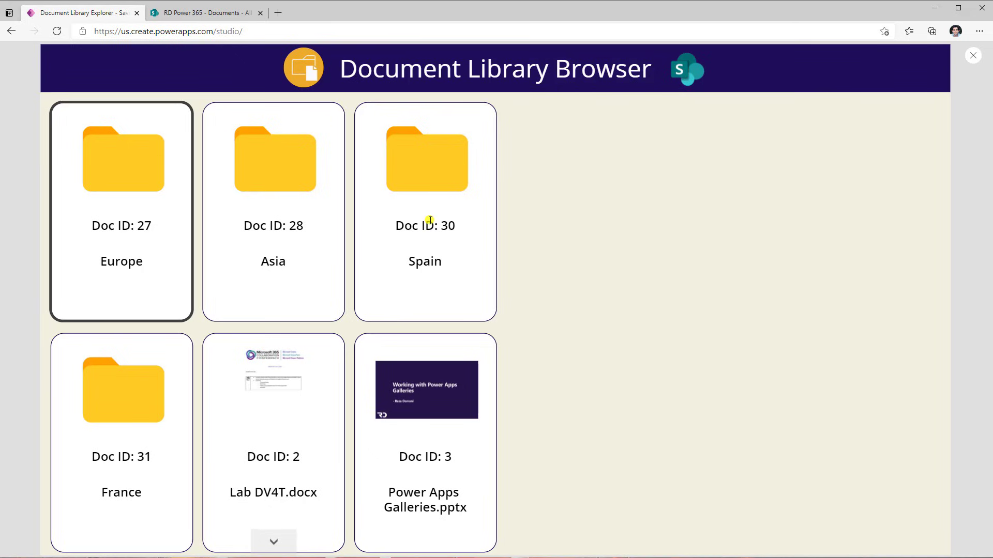
left_click(194, 13)
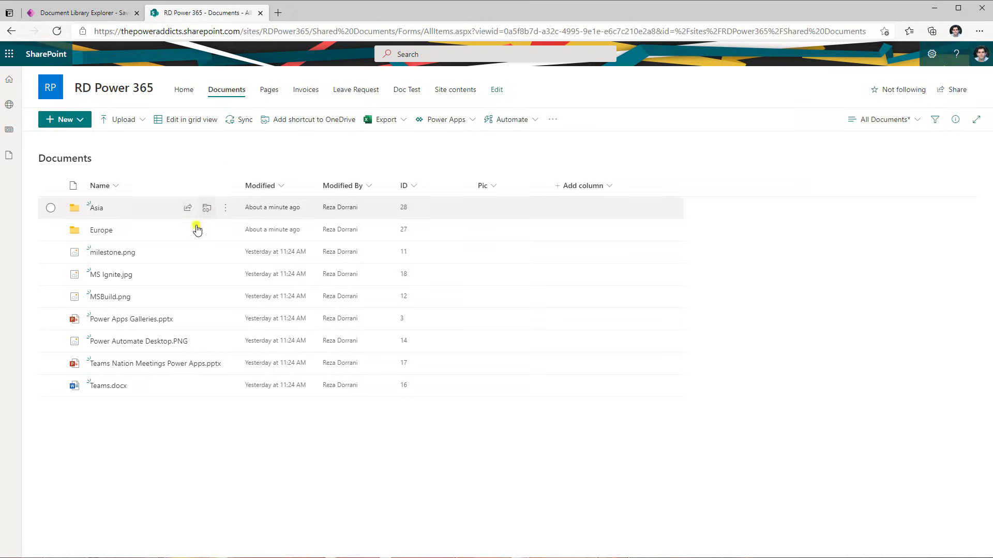
left_click(89, 16)
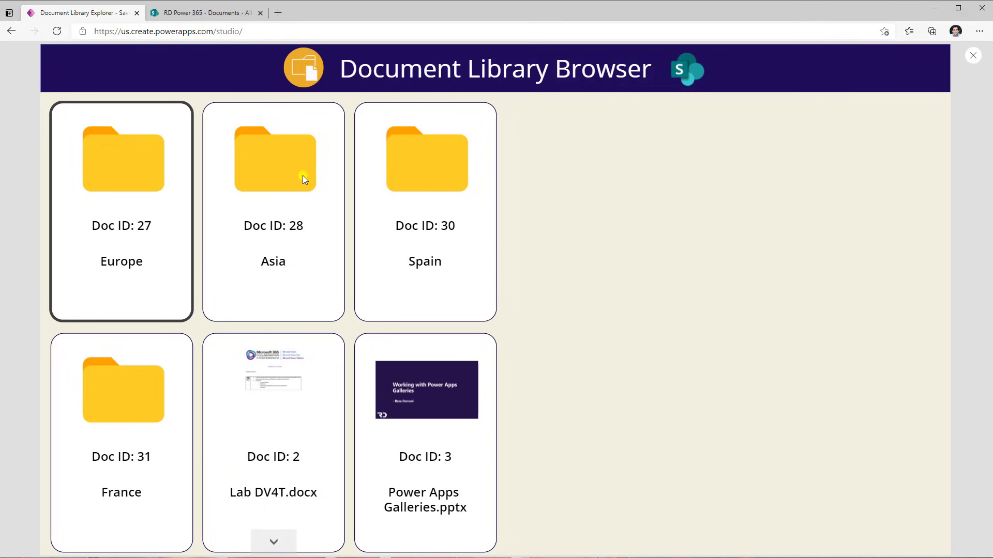
left_click(972, 56)
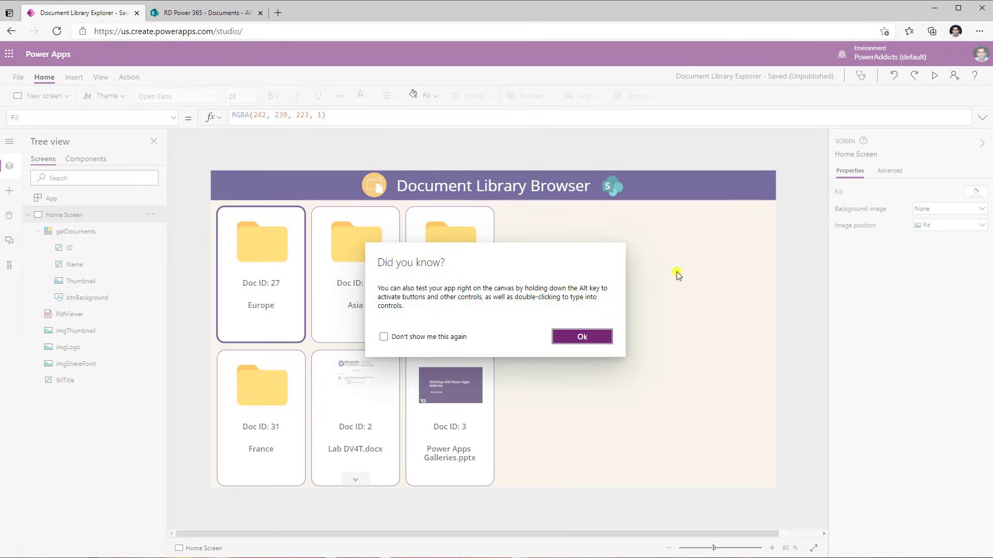
left_click(582, 336)
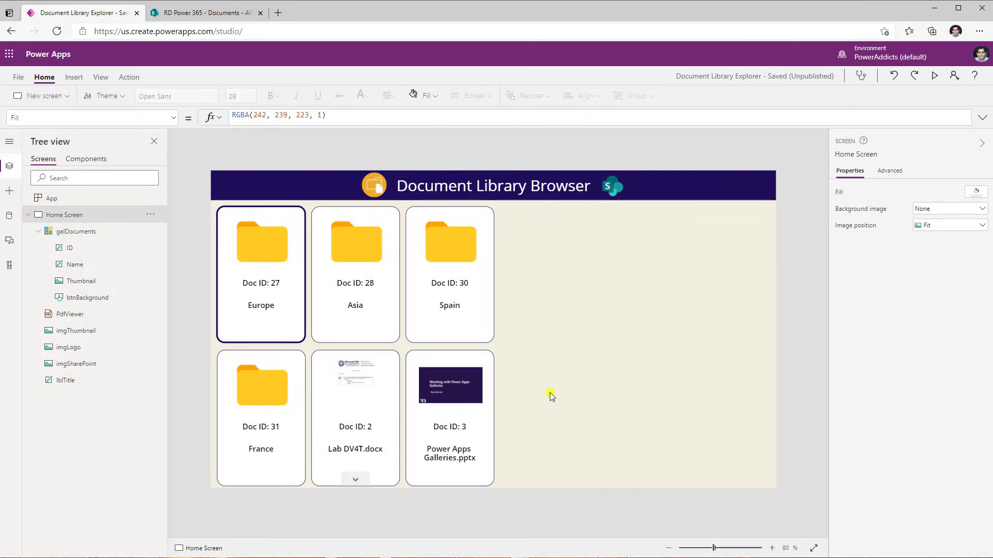
Set the gallery's Items formula to Filter(Documents,IsFolder=false)
left_click(368, 436)
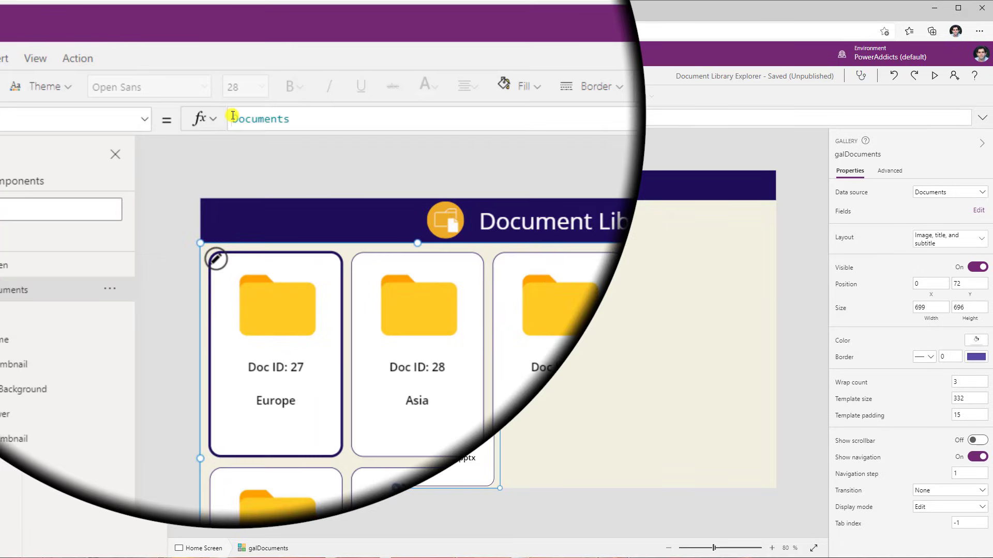
double_click(232, 118)
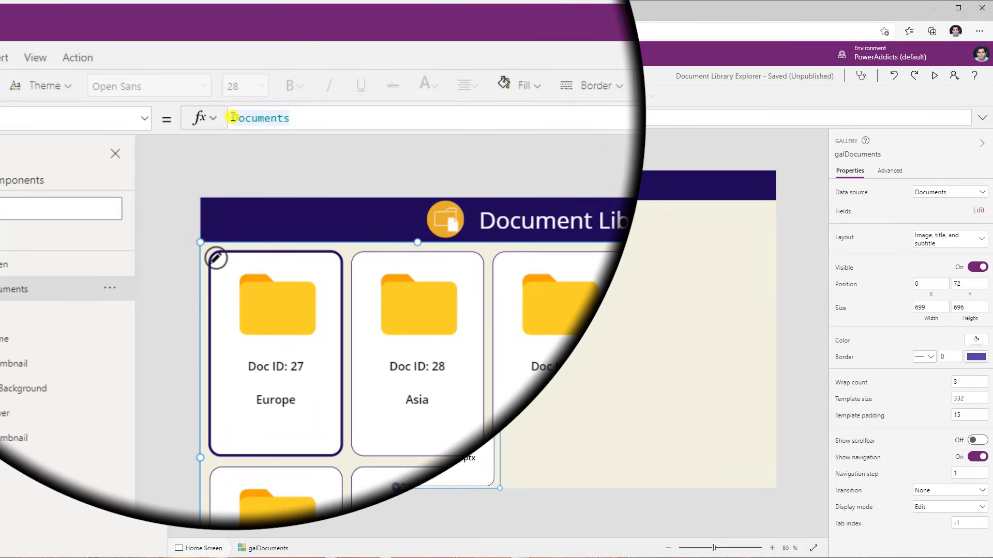
left_click(233, 118)
type("Filter(")
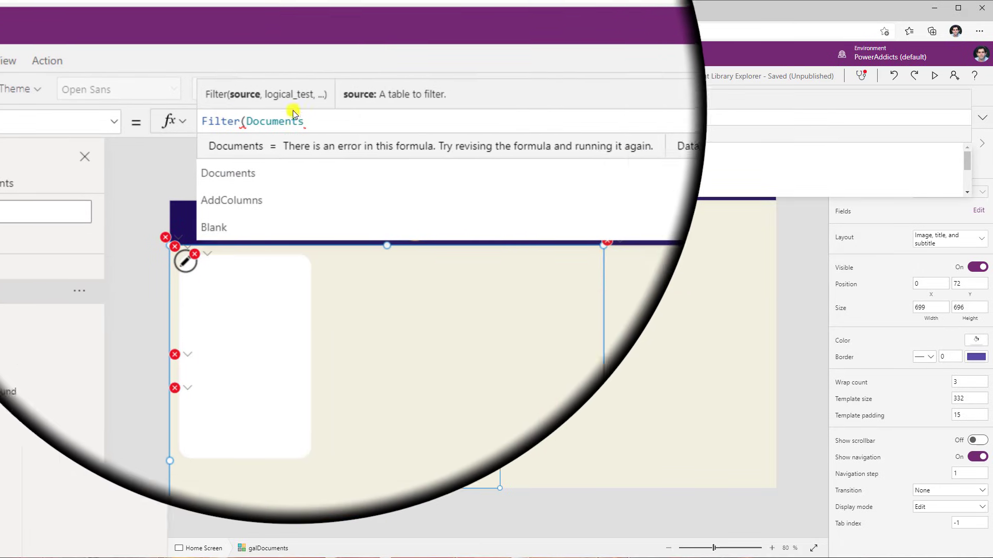
left_click(308, 118)
type(",")
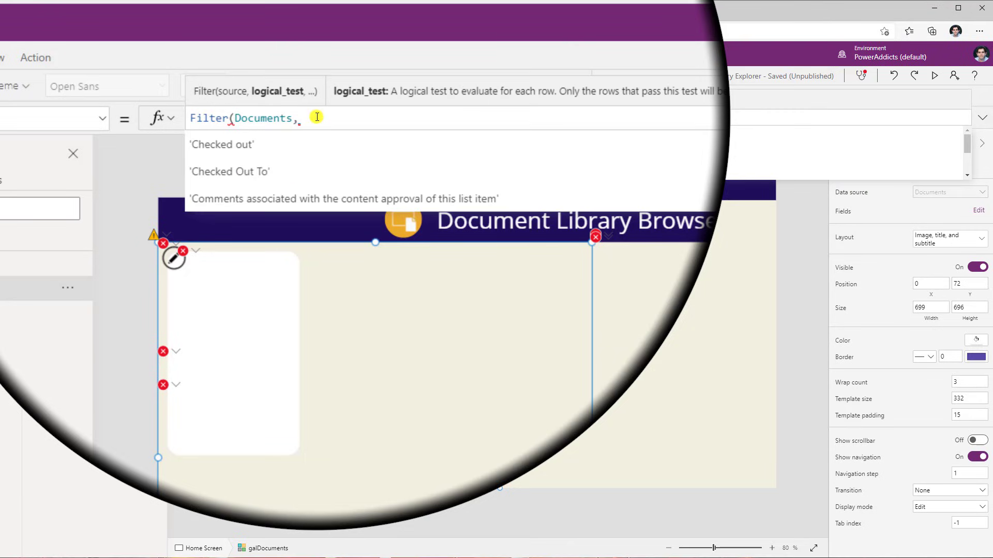
type("isfol")
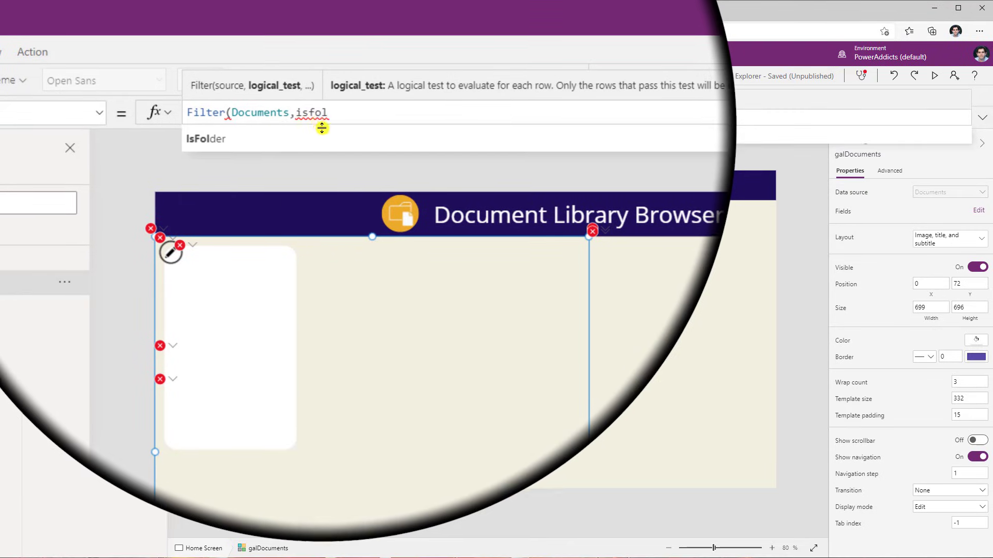
key("Tab")
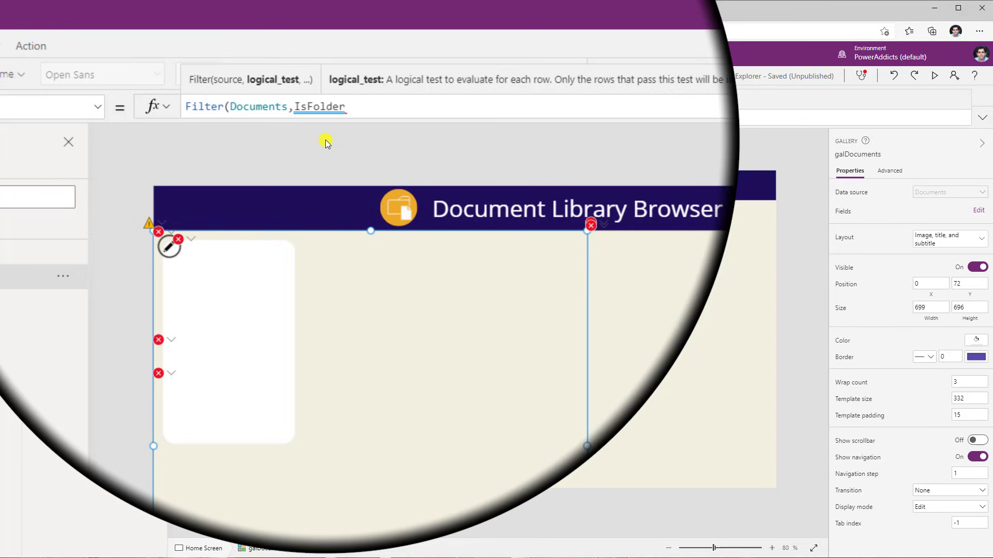
type("=t")
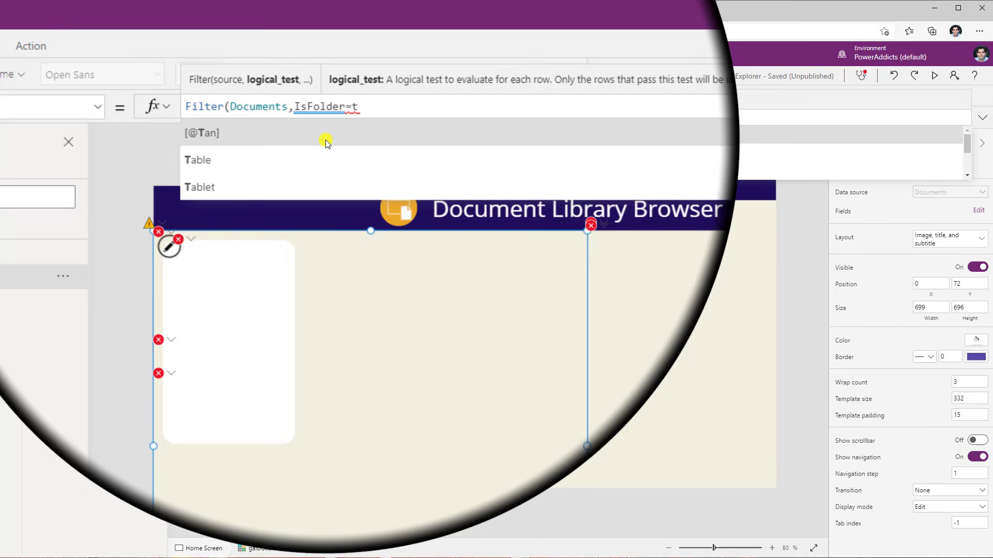
key("BackSpace")
type("false)")
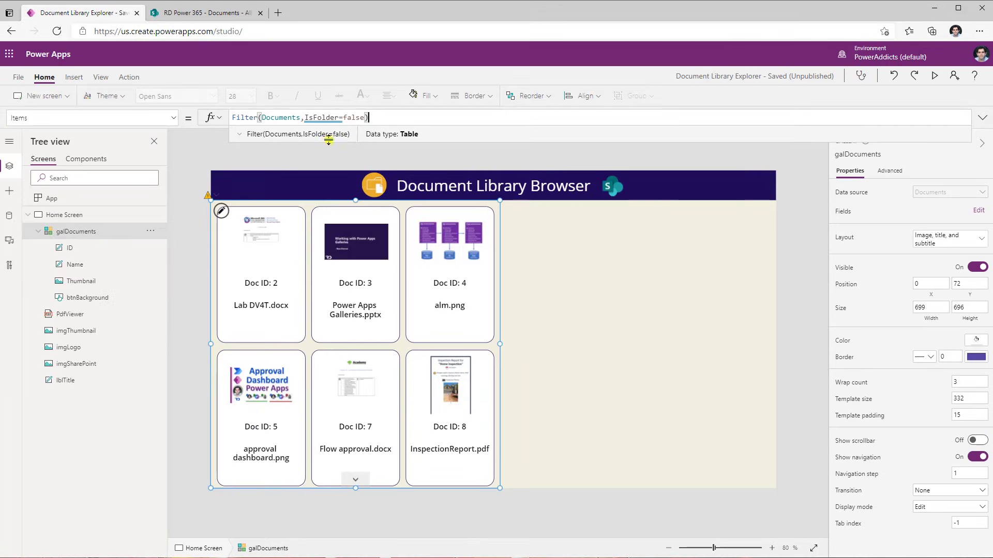
Preview the app and scroll through the files-only gallery
left_click(934, 76)
scroll(334, 363, "down", 13)
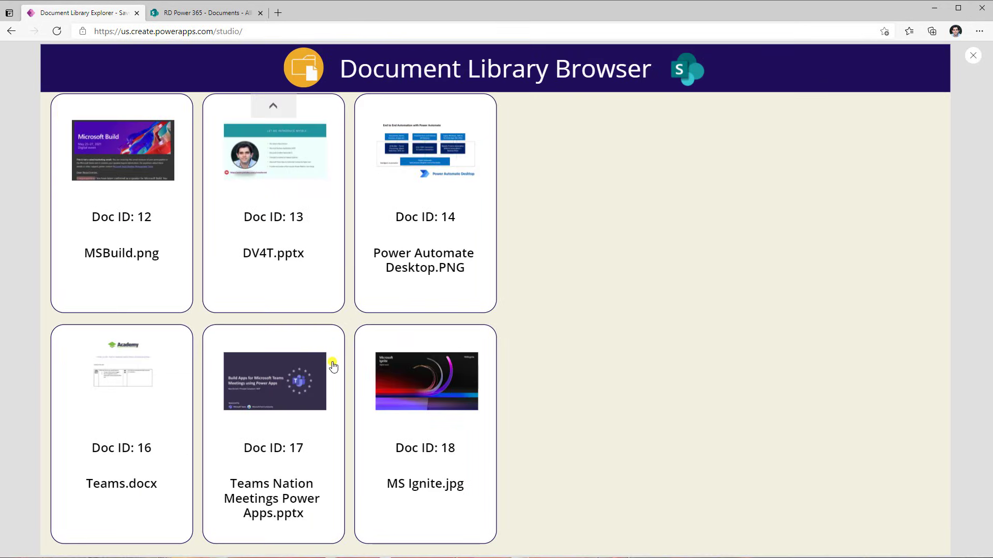
scroll(334, 366, "up", 12)
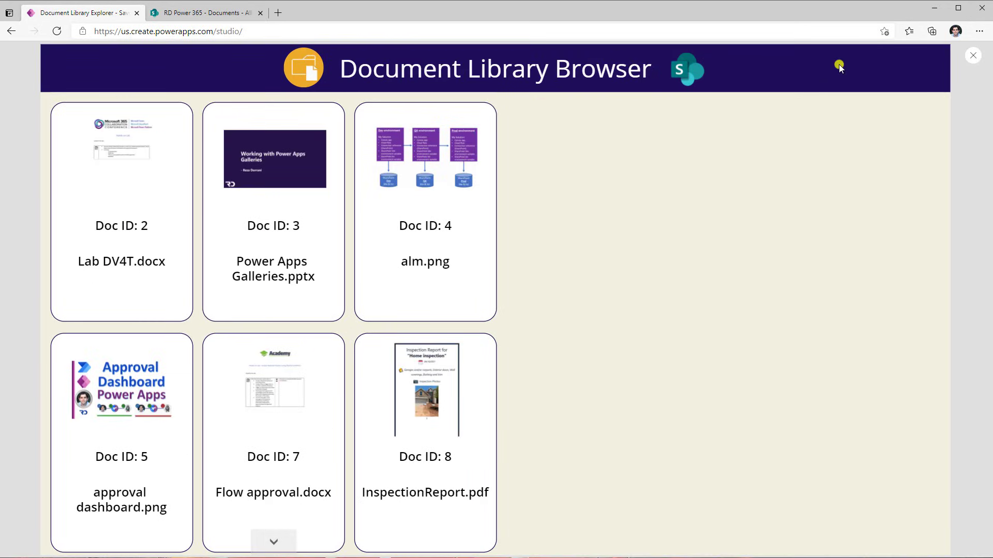
left_click(973, 55)
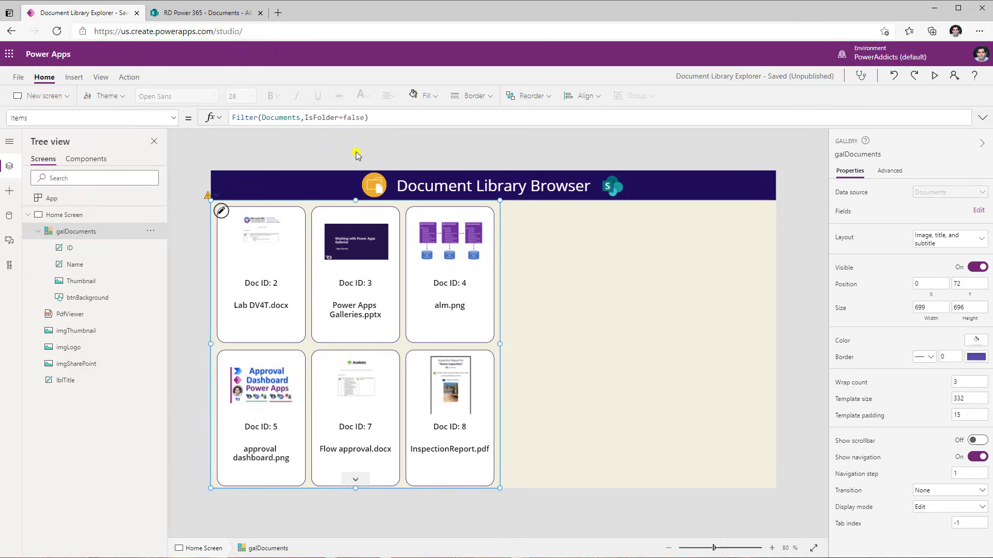
Change the filter condition to IsFolder=true and preview the folder-only gallery
double_click(355, 118)
type("true")
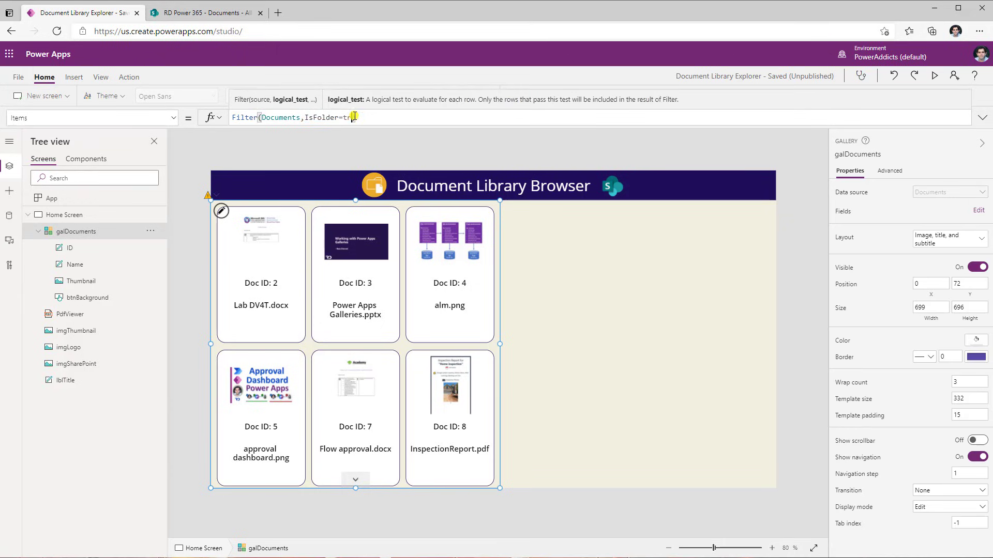
left_click(937, 76)
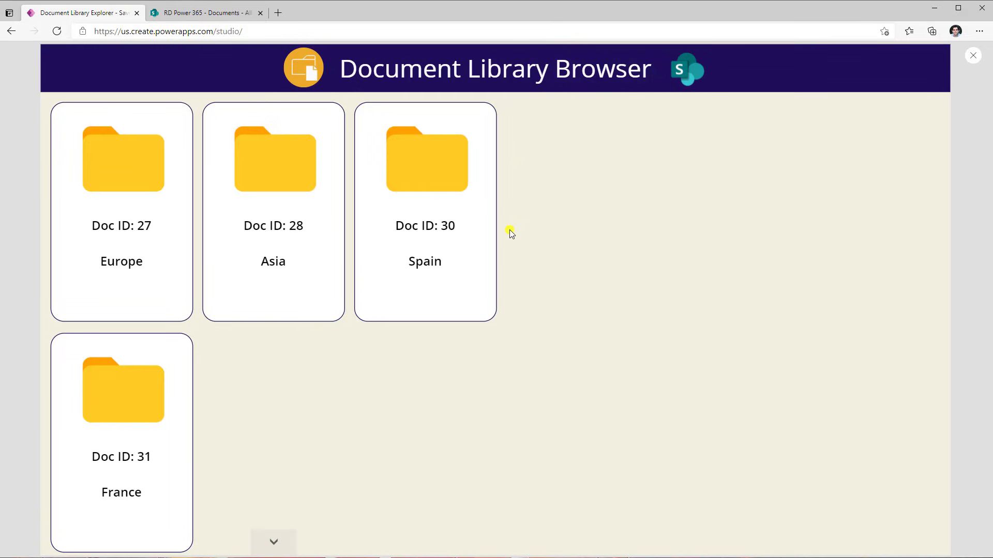
left_click(973, 56)
Restore the gallery filter to Filter(Documents,IsFolder=false)
double_click(353, 116)
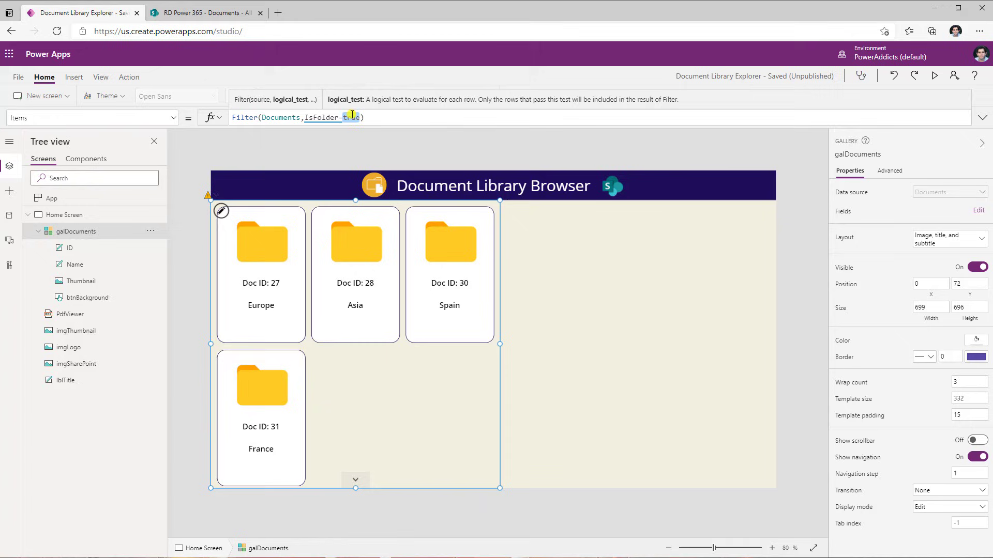
type("false")
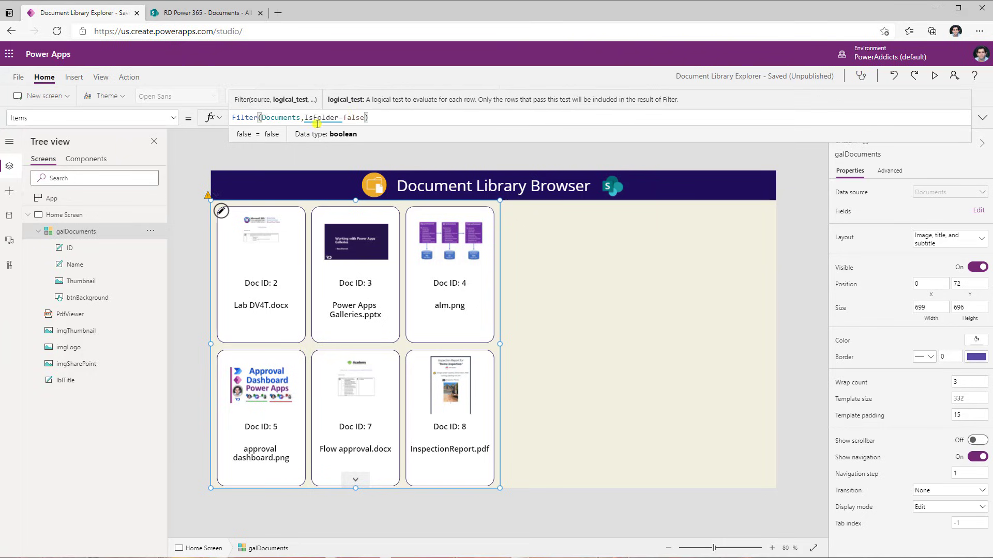
mouse_move(318, 117)
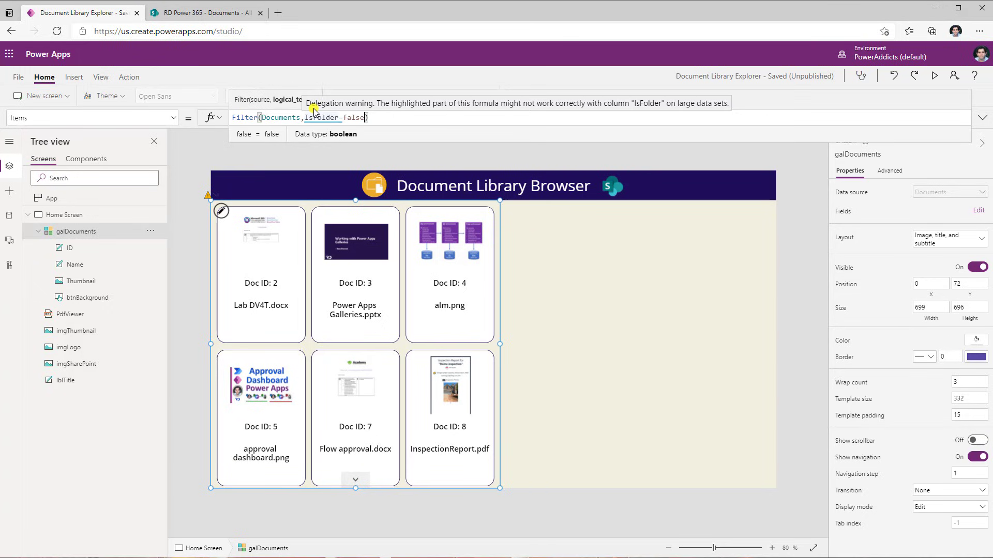
left_click(389, 121)
Review the delegation warnings for the gallery's Items formula in the app checker
left_click(861, 76)
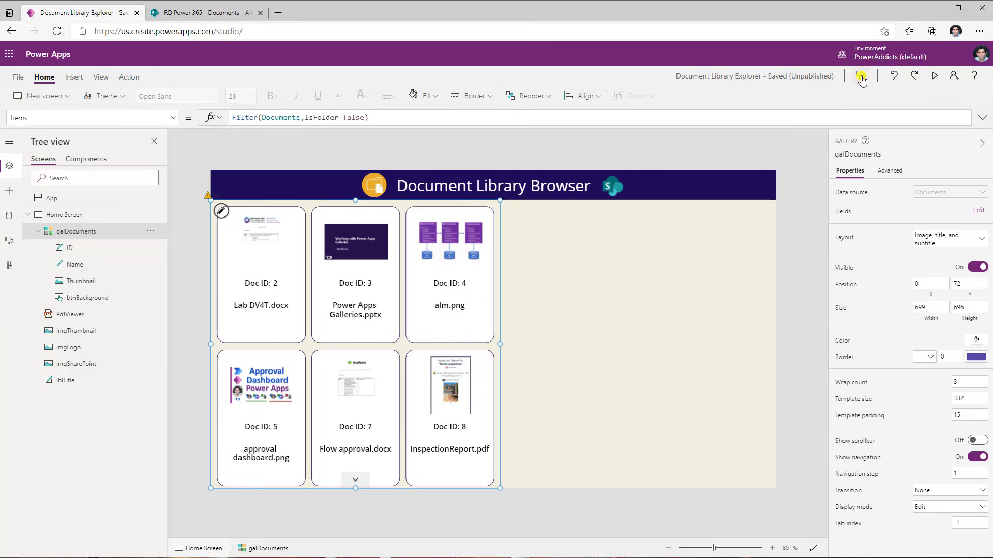
left_click(880, 198)
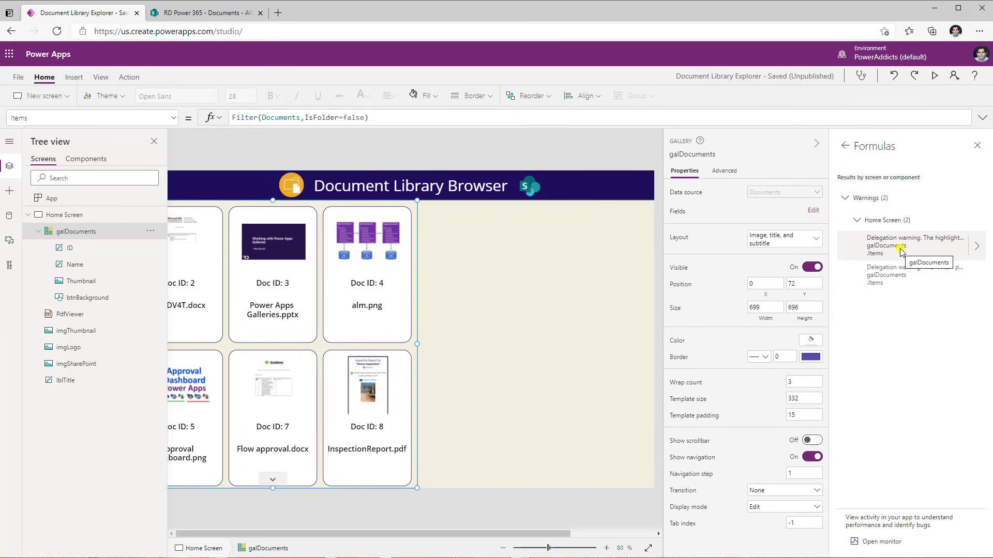
left_click(505, 401)
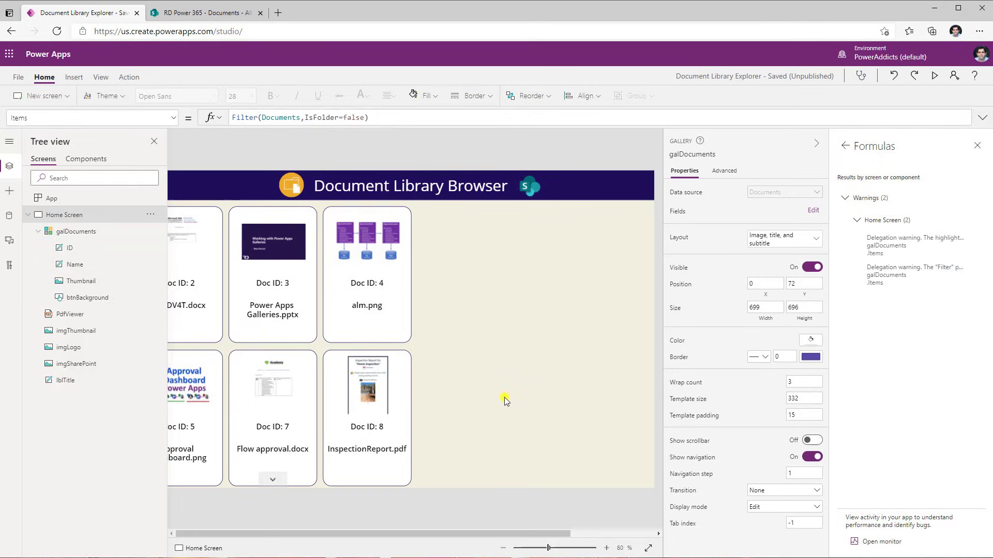
left_click(977, 145)
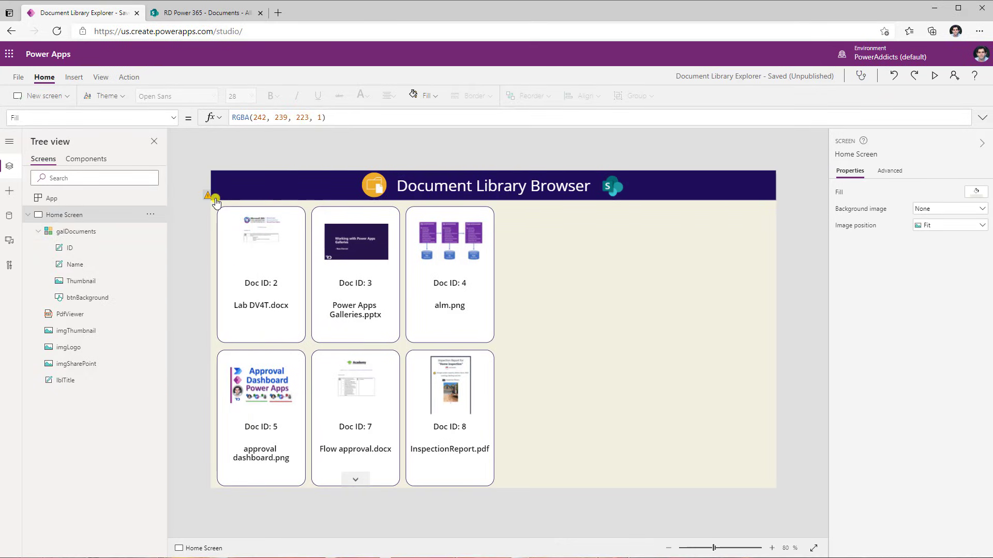
mouse_move(216, 202)
Set the app's data row limit for non-delegable queries to 2000 in Advanced settings
left_click(18, 77)
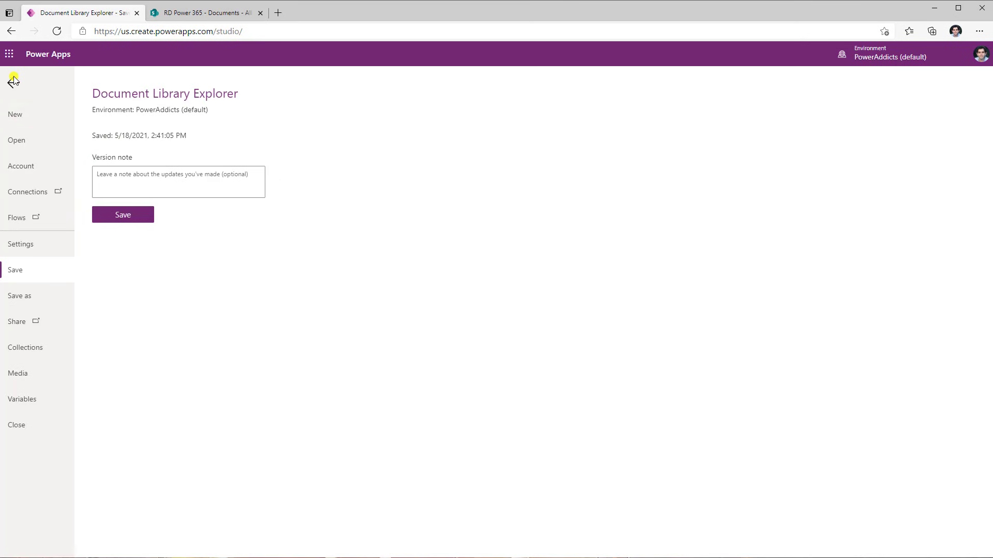
left_click(53, 246)
left_click(124, 187)
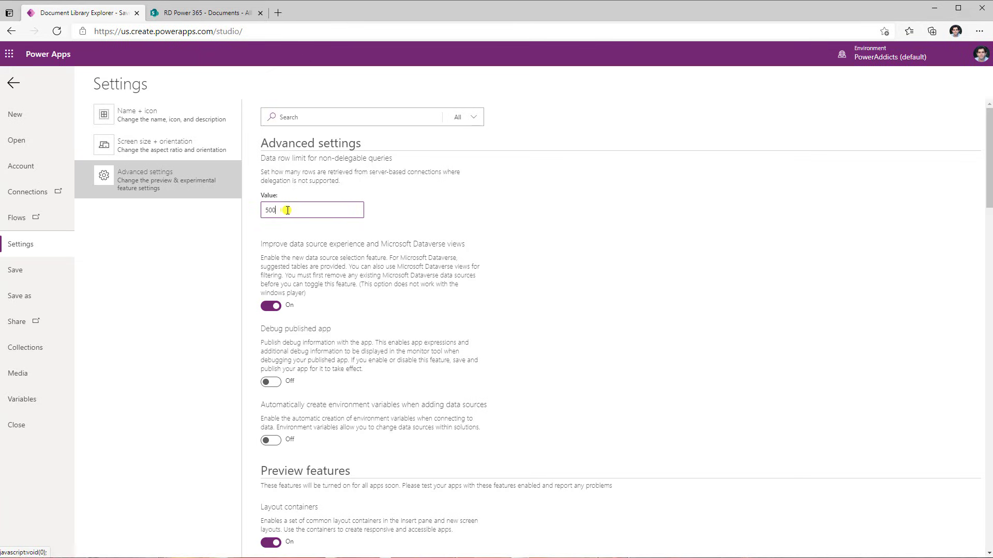
double_click(287, 210)
type("2000")
key("BackSpace")
type("1")
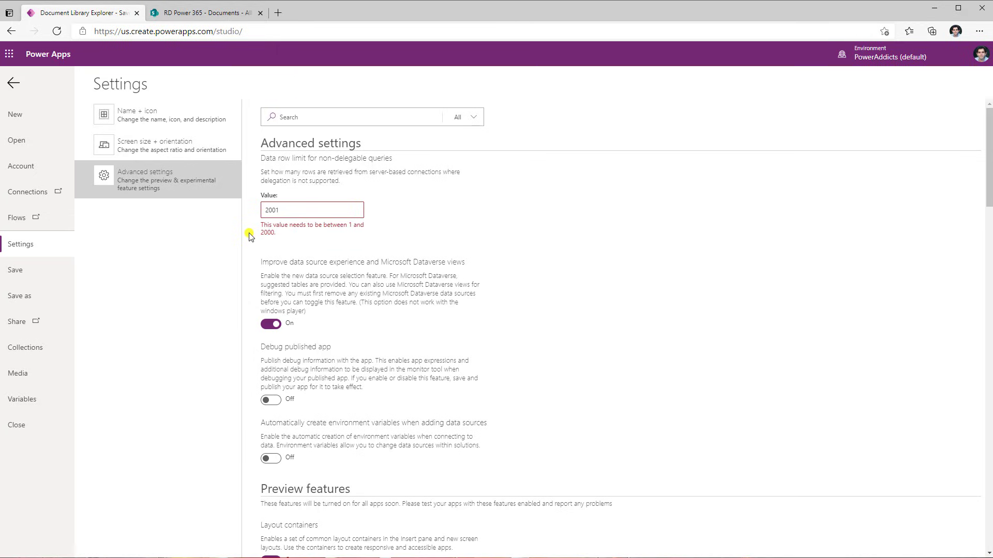
key("BackSpace")
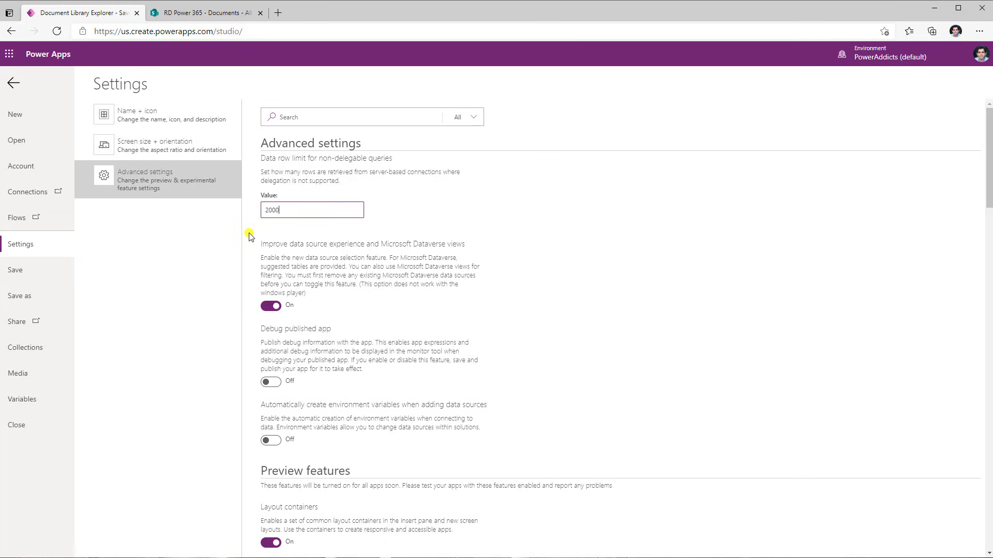
left_click(13, 82)
Inspect the IsFolder condition in the gallery's Items formula
left_click(370, 344)
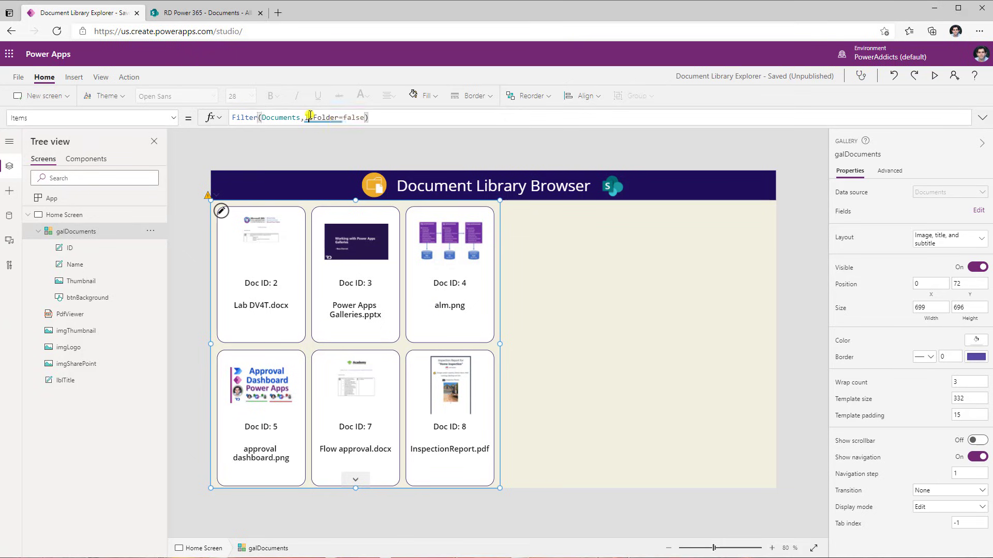
left_click(335, 117)
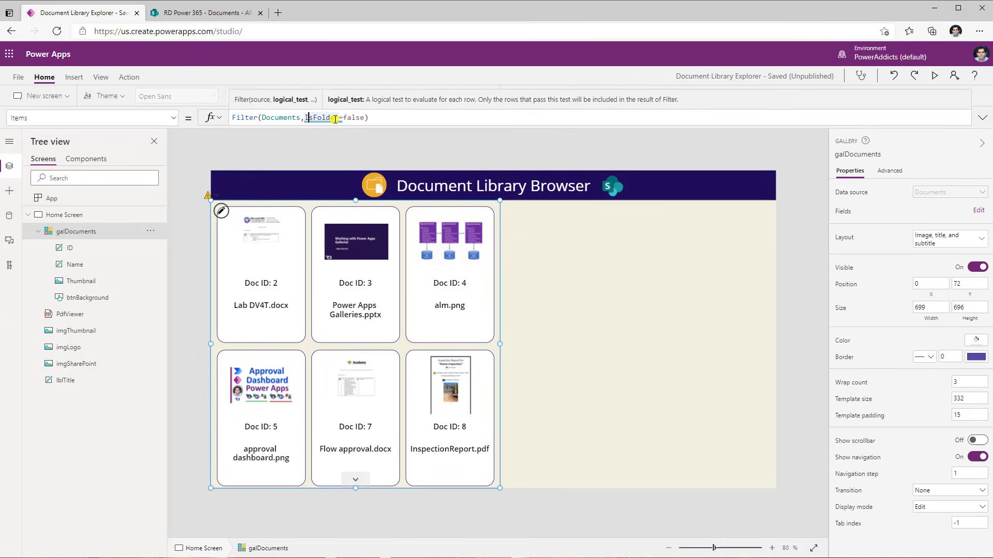
double_click(313, 118)
Switch to SharePoint and open the Documents library's Advanced settings
left_click(205, 13)
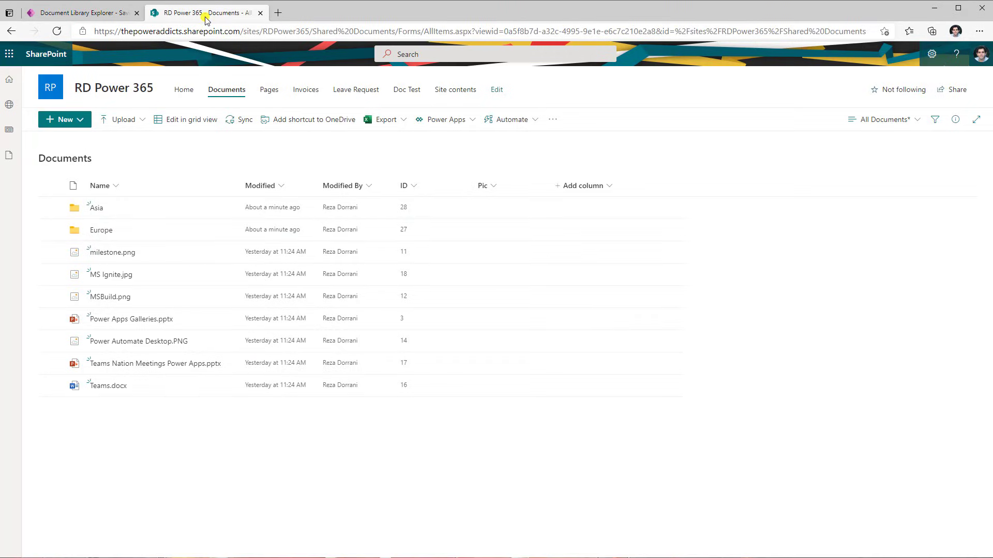
left_click(931, 53)
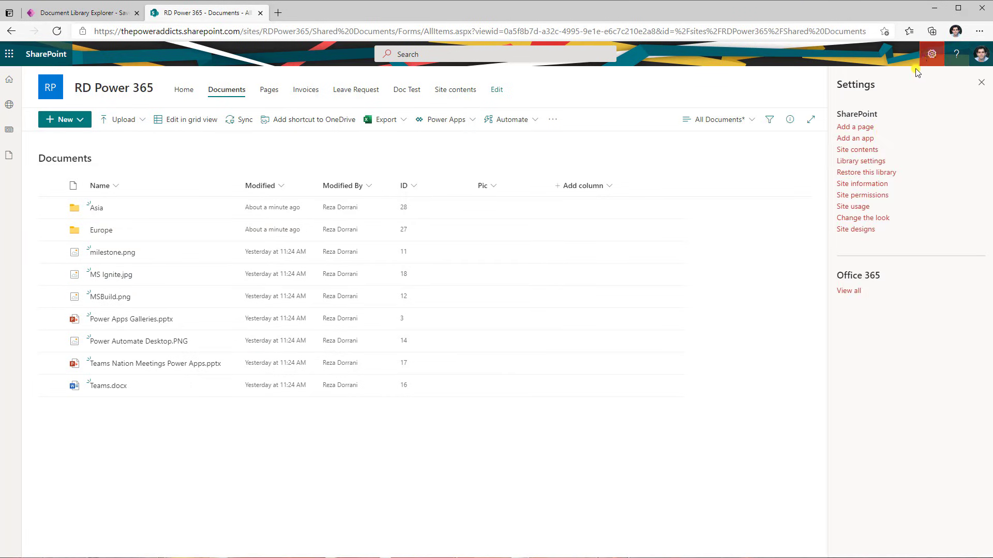
left_click(872, 161)
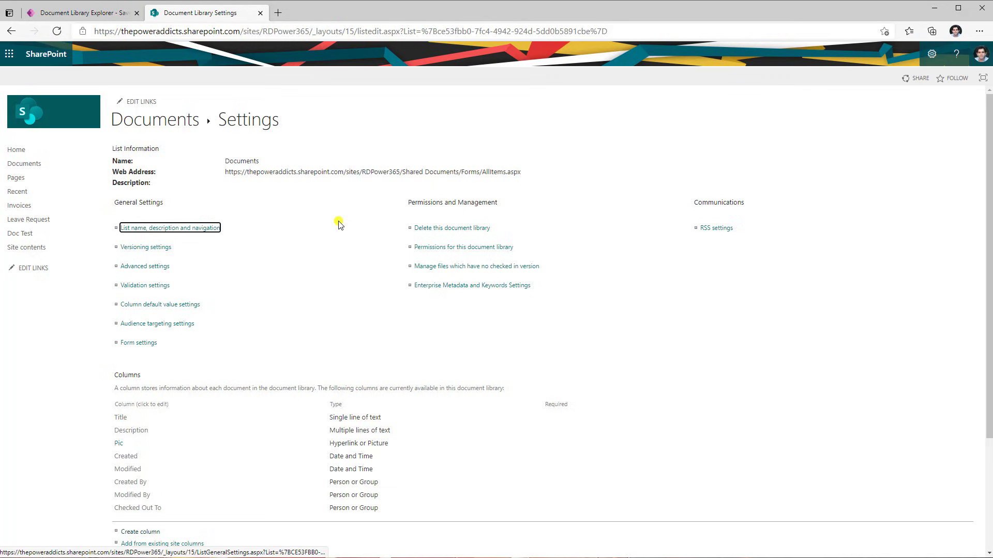
left_click(160, 267)
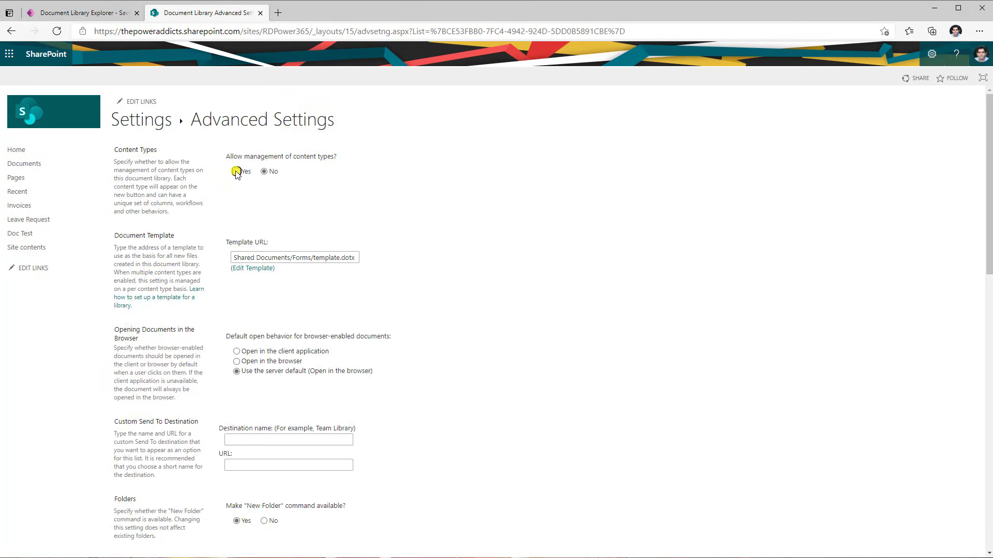
Enable management of content types in the Documents library's advanced settings and save
left_click(236, 171)
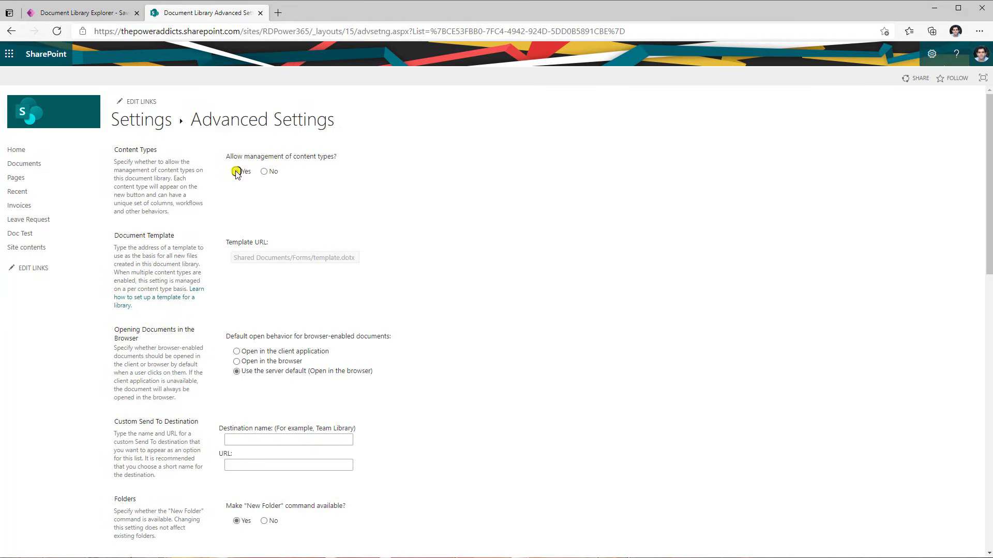
scroll(485, 238, "down", 10)
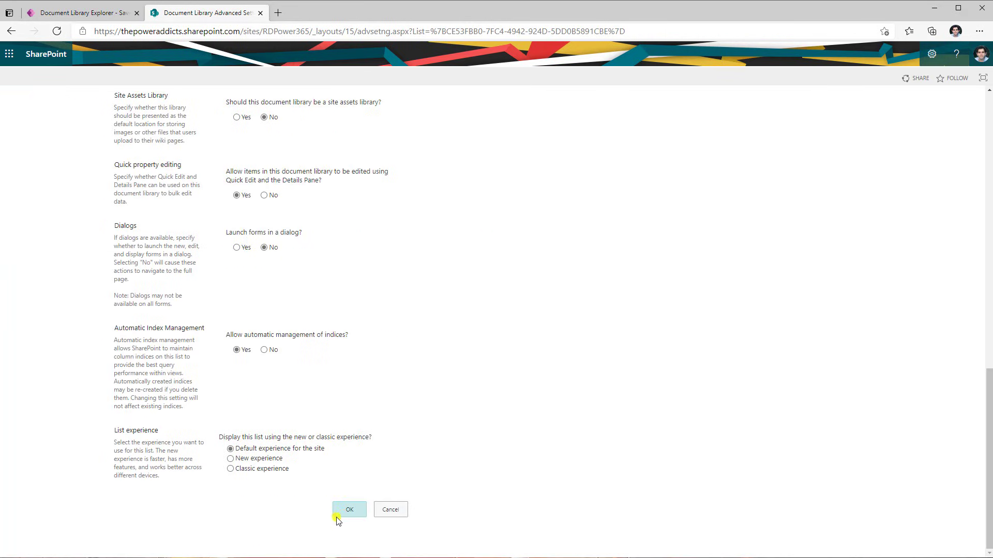
left_click(336, 516)
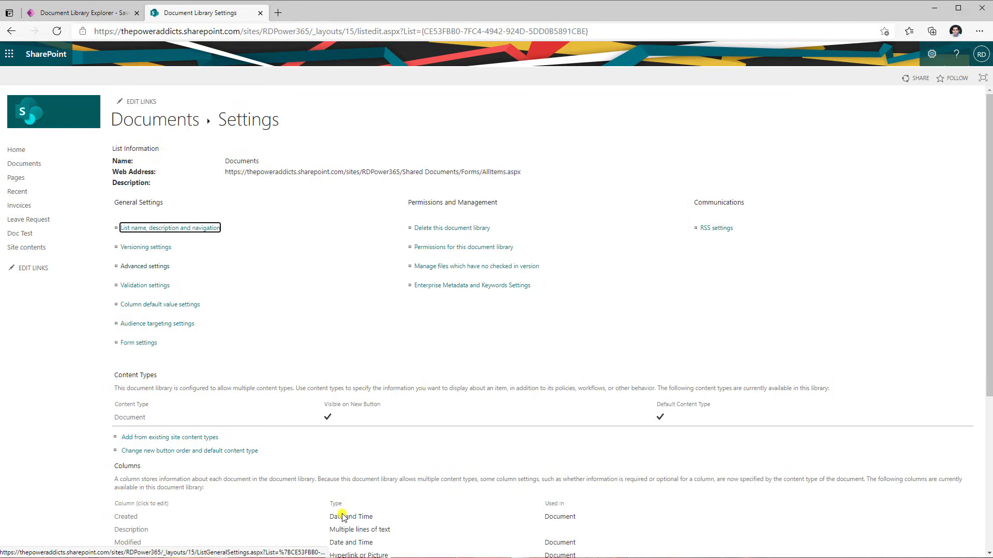
Create a single line of text column named hiddenIsFolder with a default value of No
scroll(331, 497, "down", 4)
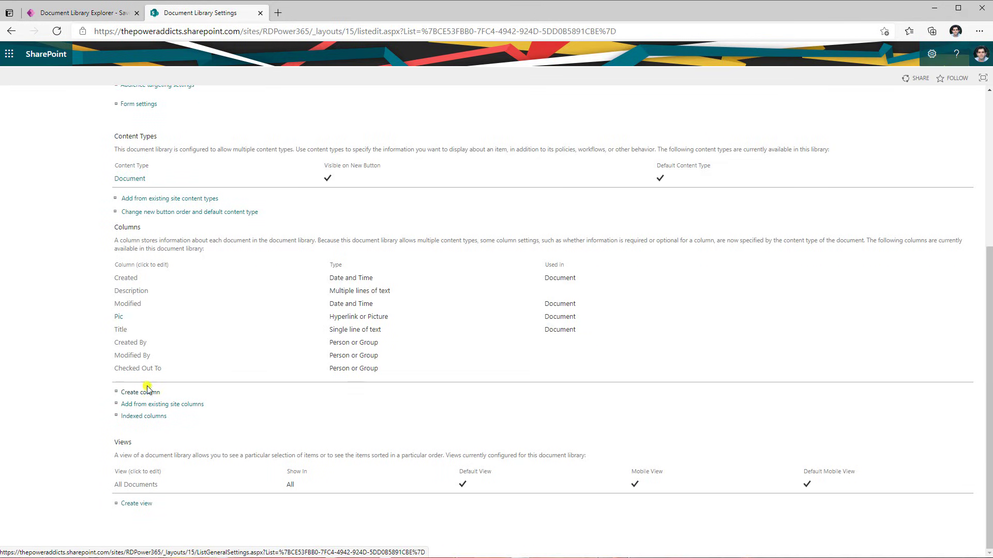
left_click(147, 390)
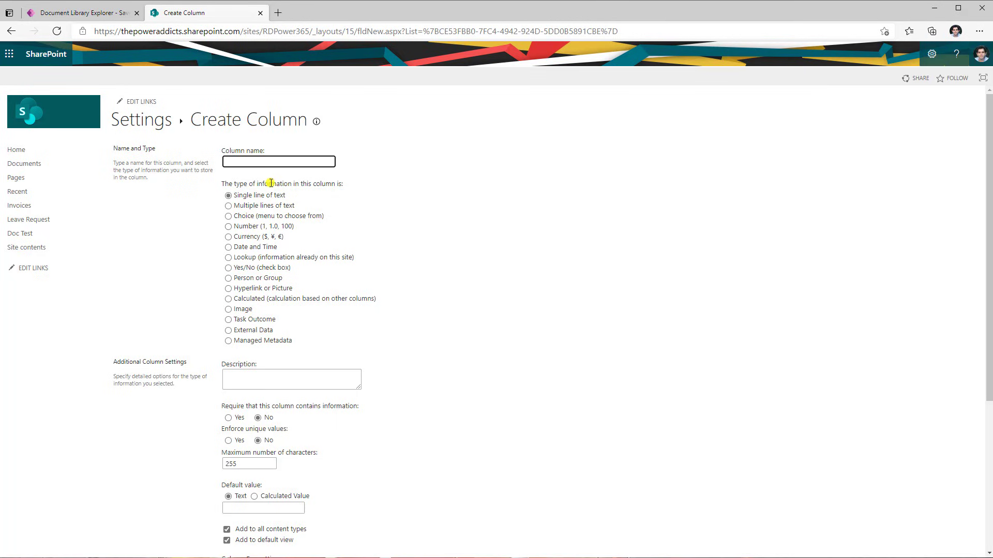
type("hidden")
type("lsFolder")
left_click(443, 188)
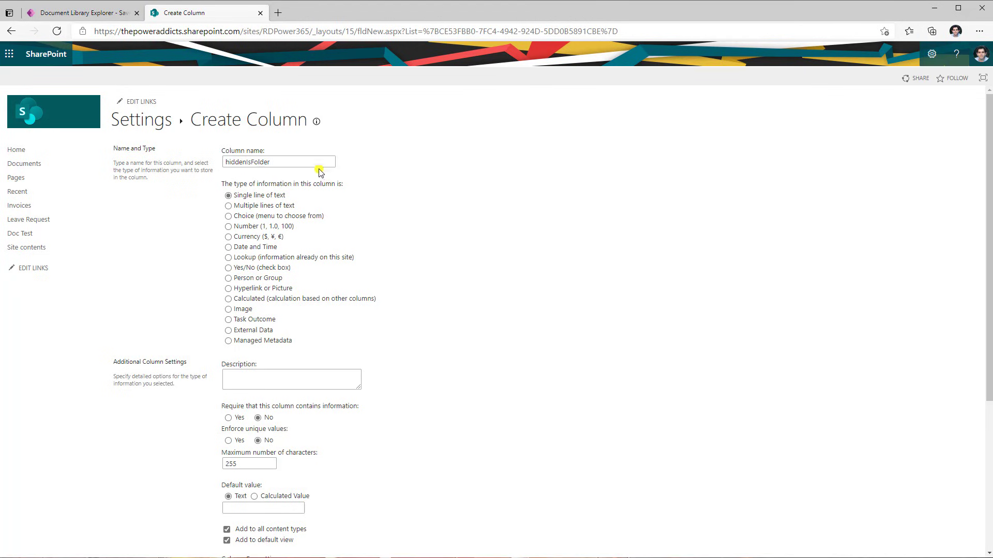
scroll(313, 303, "down", 4)
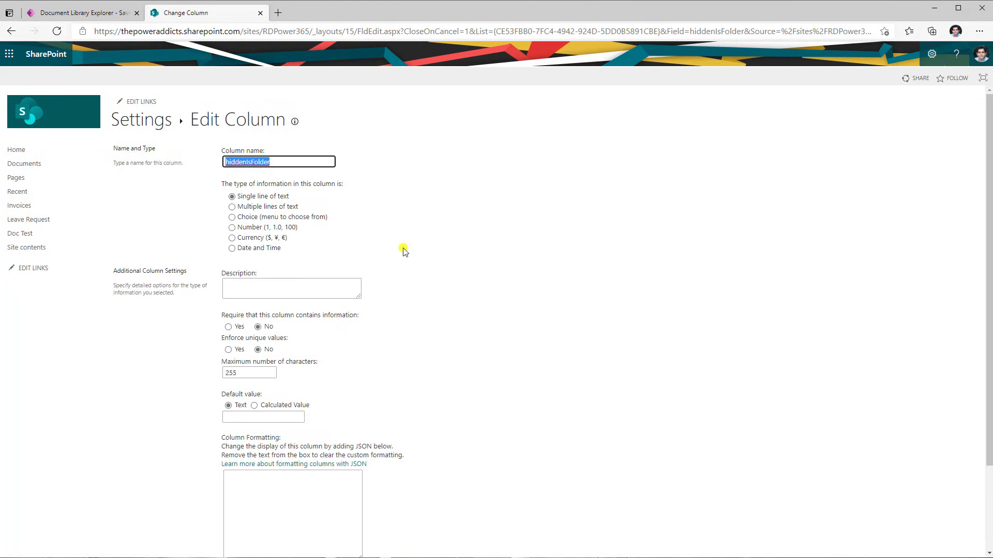
scroll(403, 252, "down", 2)
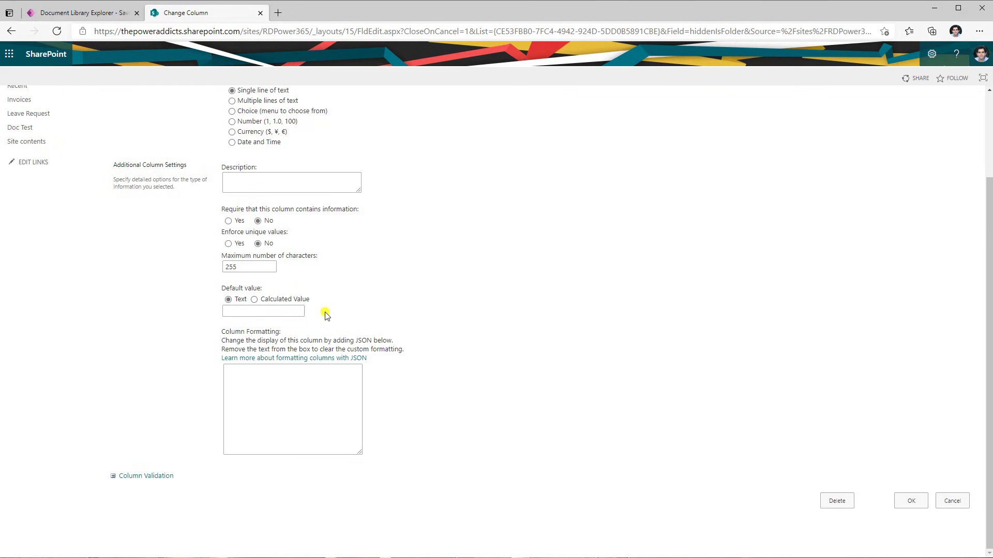
left_click(285, 312)
type("No")
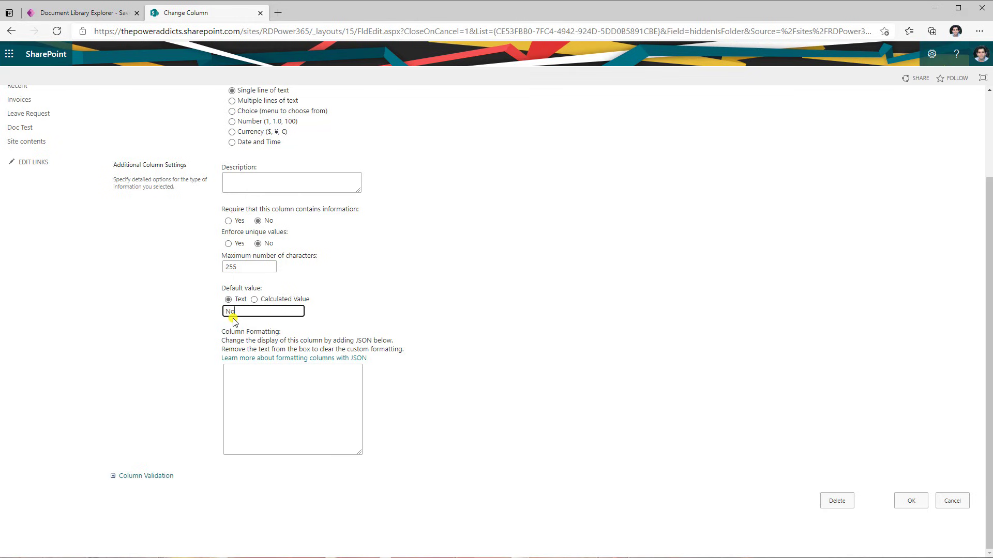
left_click(911, 500)
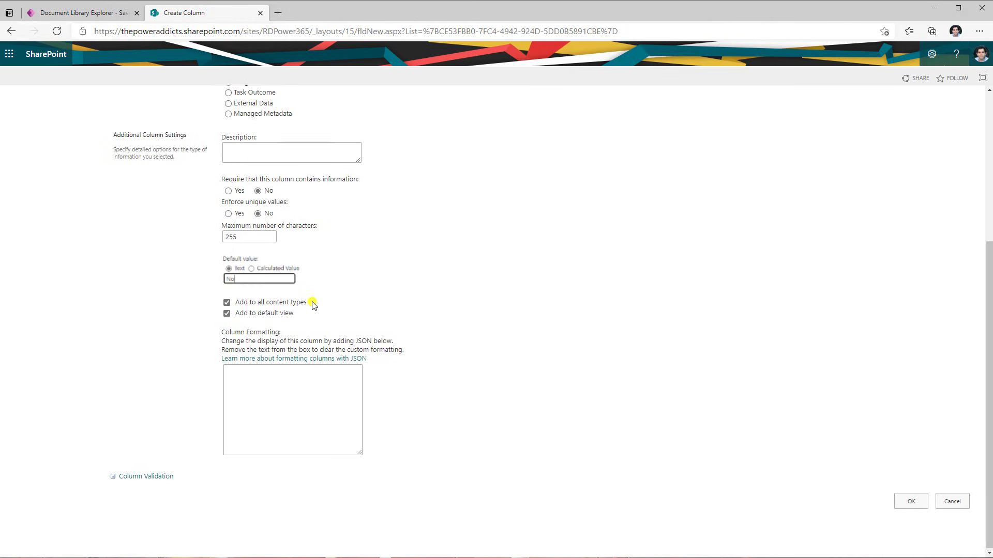
left_click(909, 501)
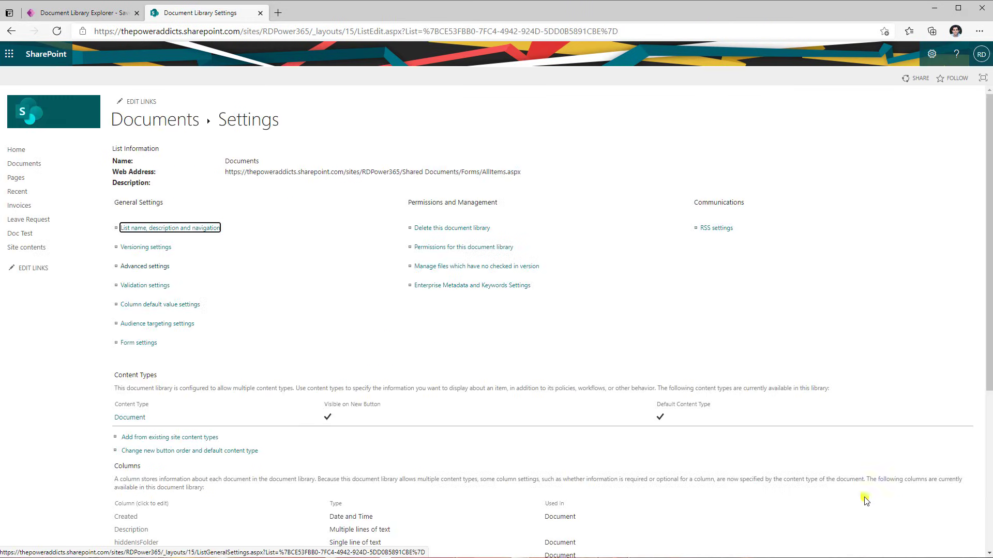
Make the hiddenIsFolder column Hidden in the library's Document content type
left_click(139, 420)
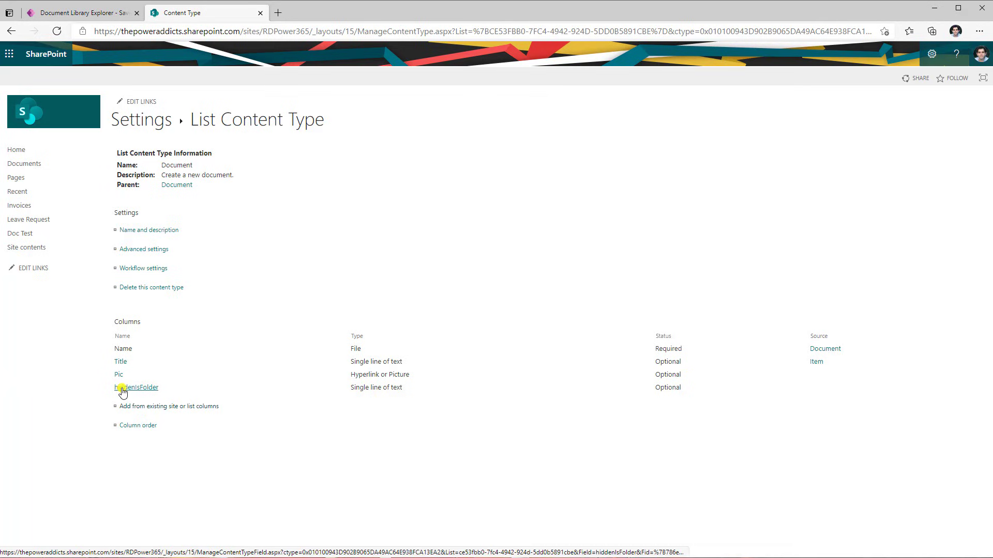
left_click(140, 389)
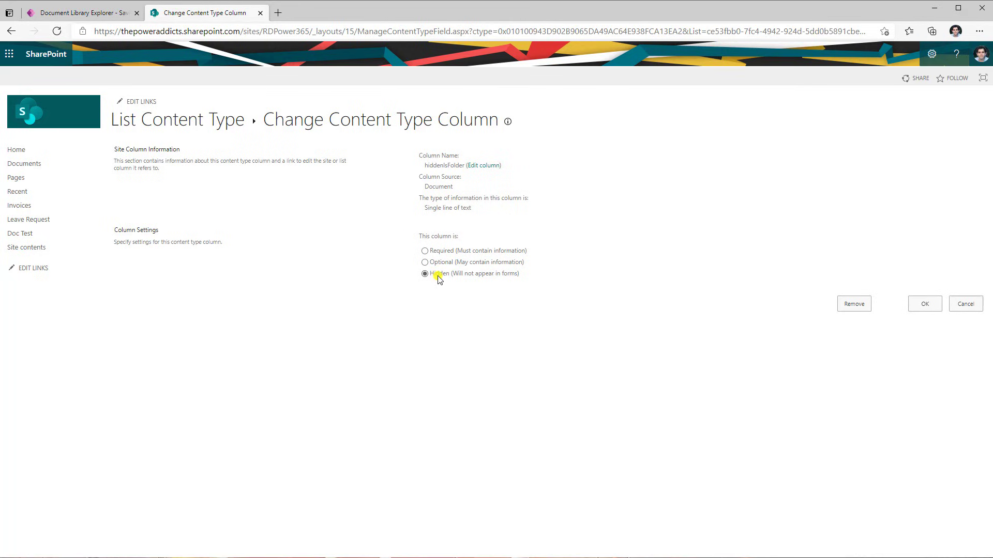
left_click(935, 306)
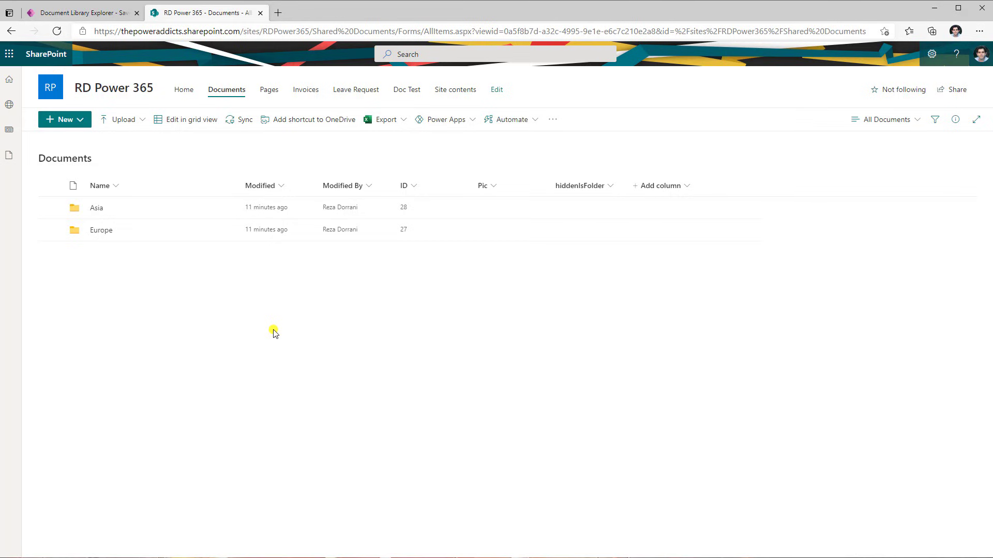
Upload alm.png, approval dashboard.png and DV4T.pptx to the Documents library root
left_click(124, 130)
left_click(119, 138)
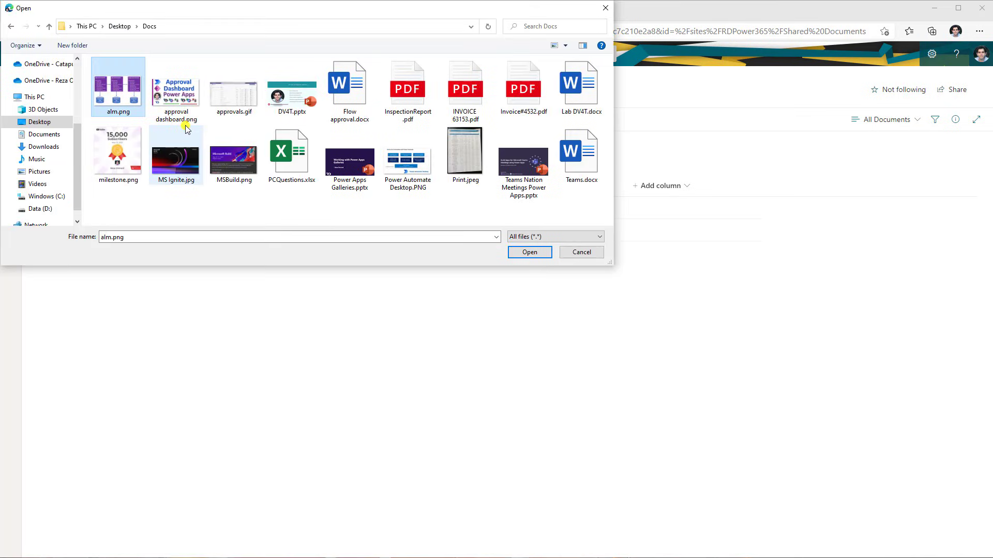
left_click(181, 97, "ctrl")
left_click(292, 98, "ctrl")
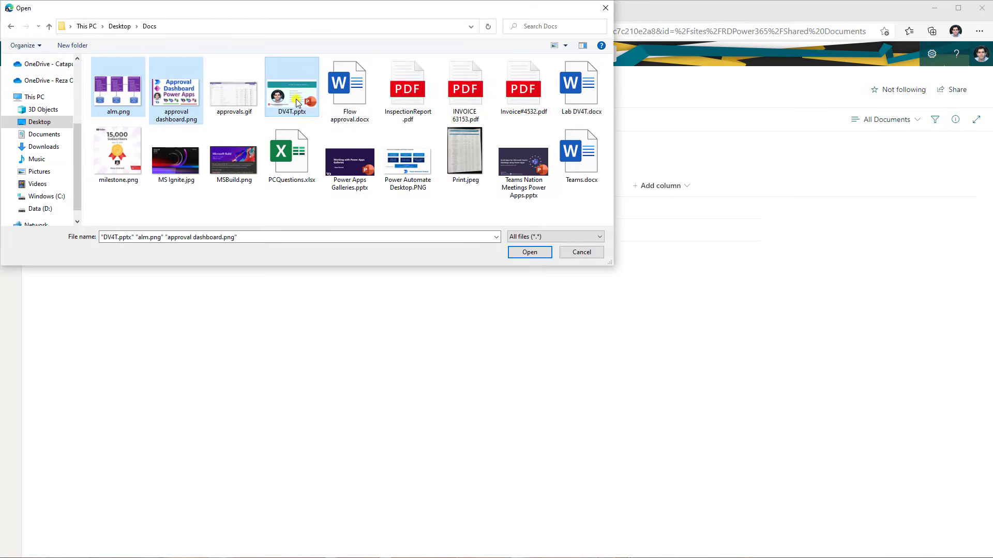
left_click(529, 252)
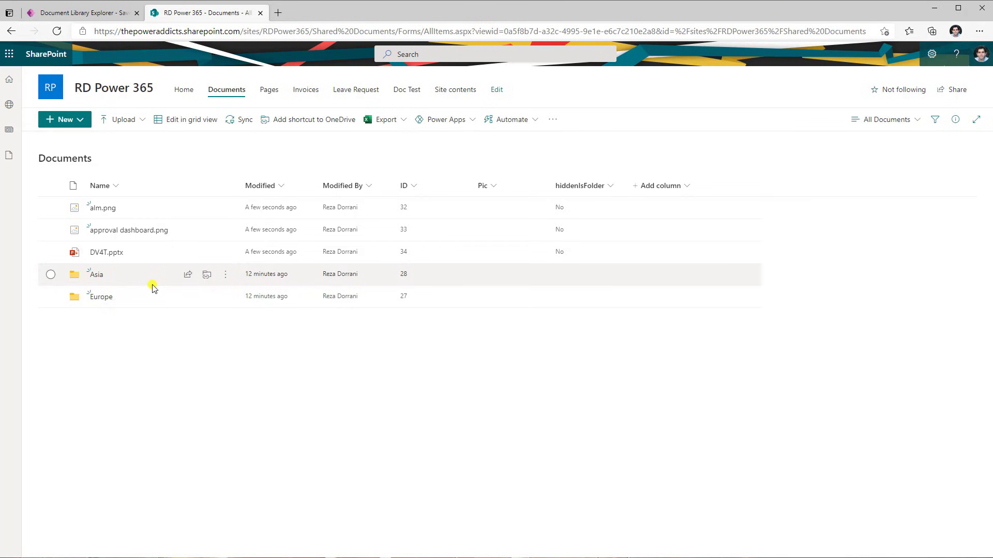
Inside the Asia folder, create two new subfolders named India and Malaysia
left_click(96, 276)
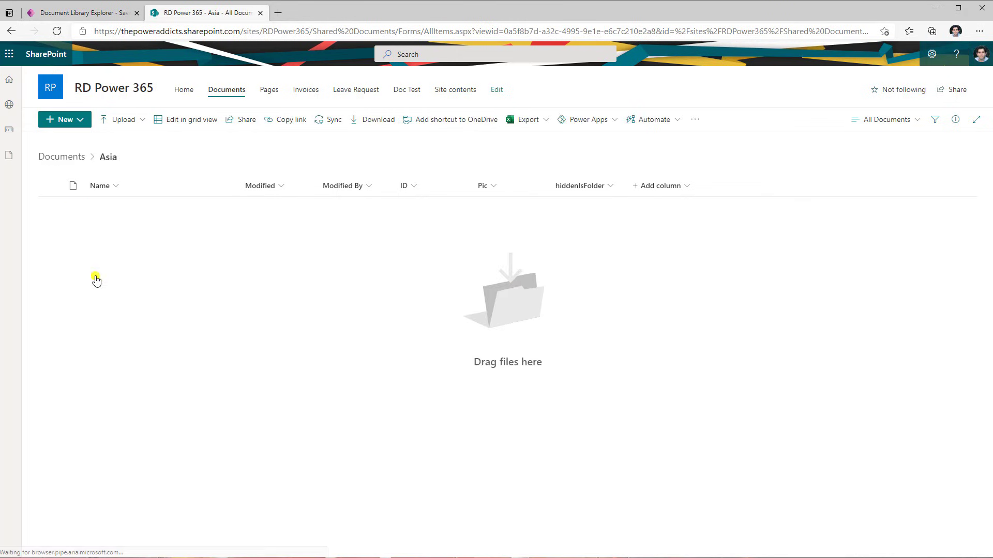
left_click(88, 123)
left_click(78, 138)
type("India")
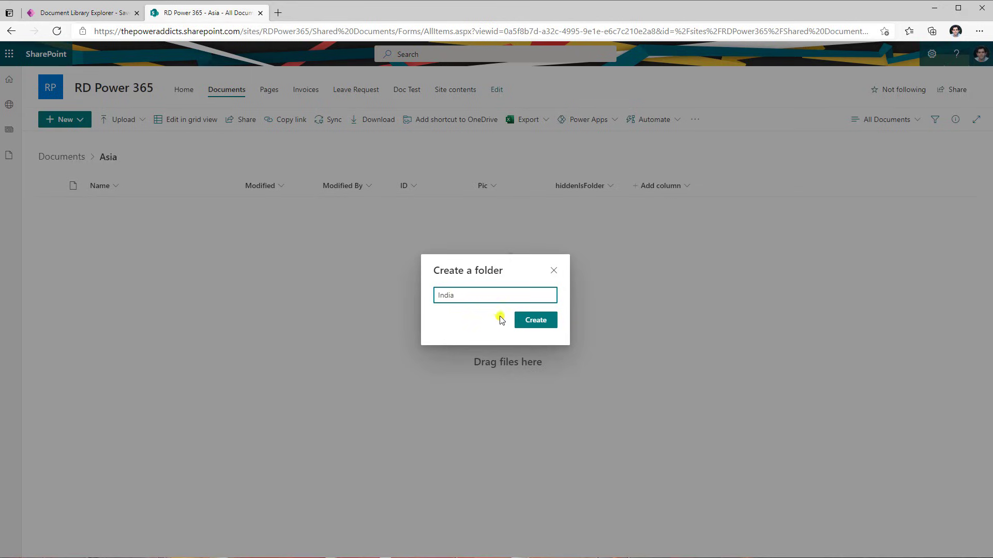
left_click(545, 321)
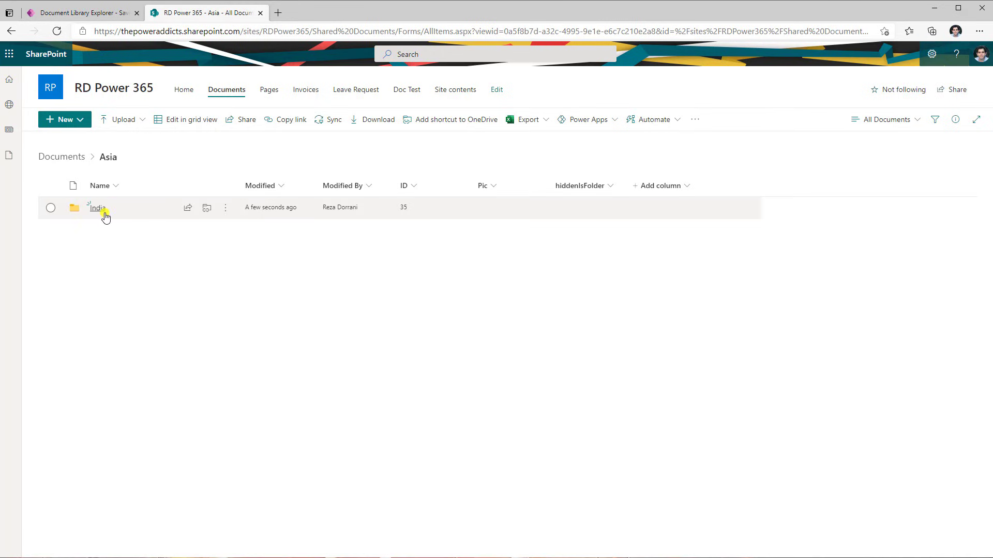
left_click(87, 212)
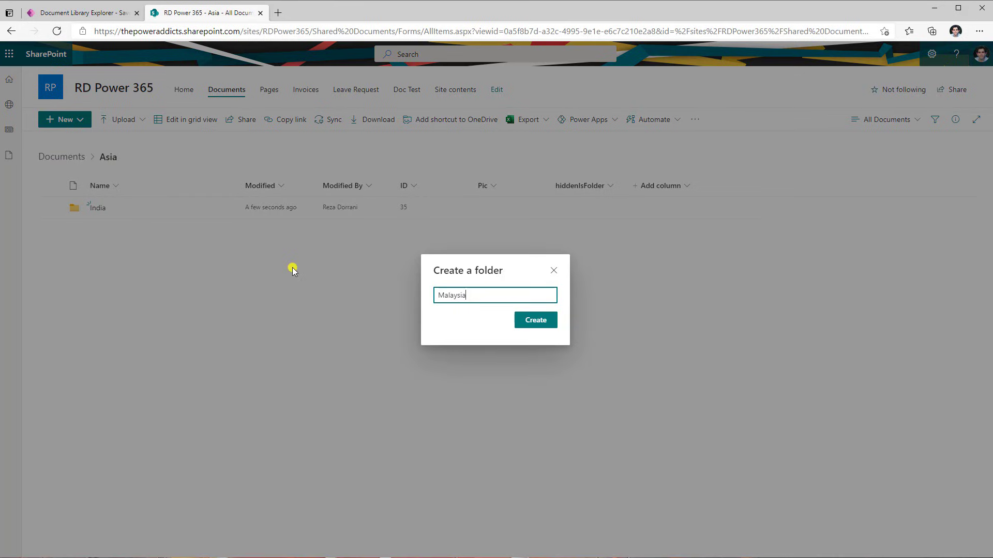
left_click(537, 323)
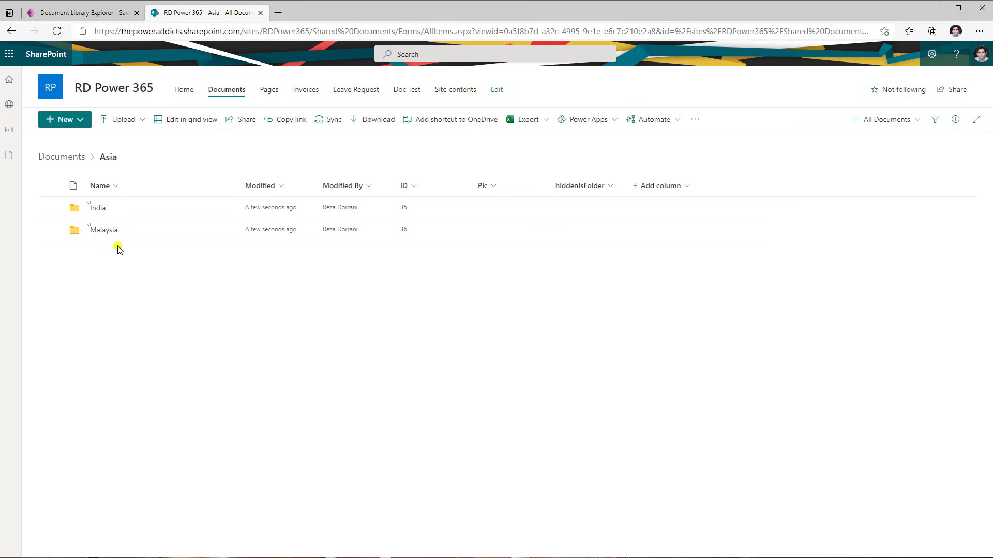
Upload INVOICE 63153.pdf and InspectionReport.pdf into the India folder
left_click(97, 208)
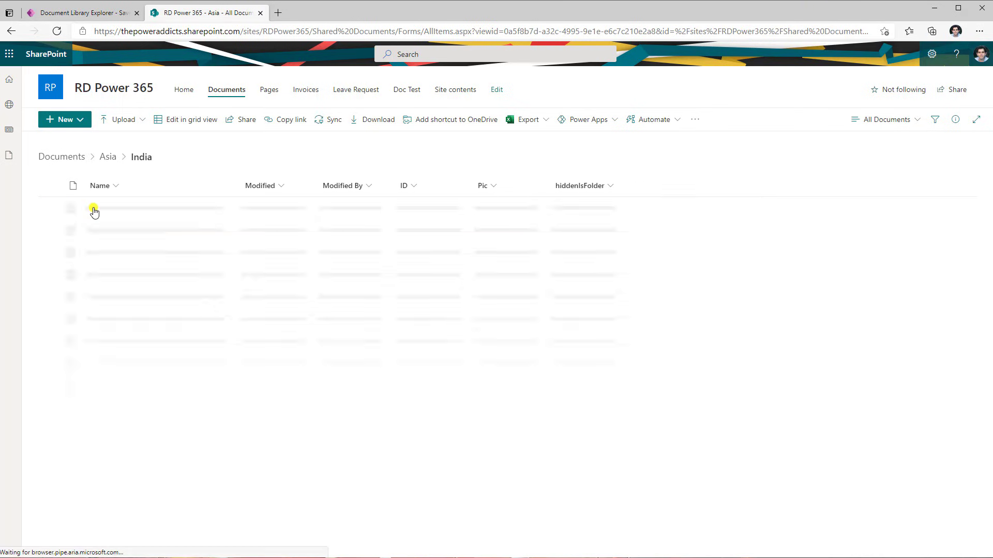
left_click(123, 120)
left_click(130, 144)
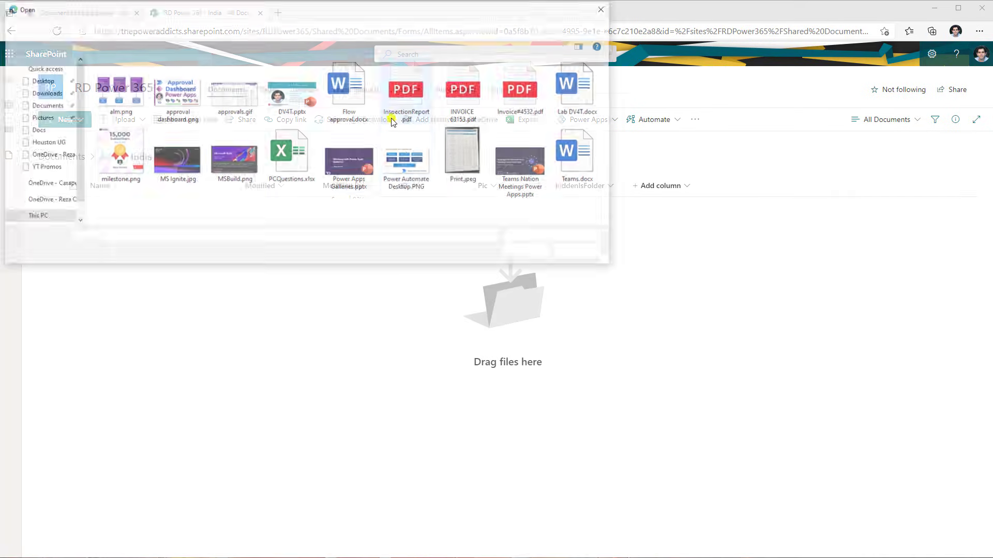
double_click(427, 84)
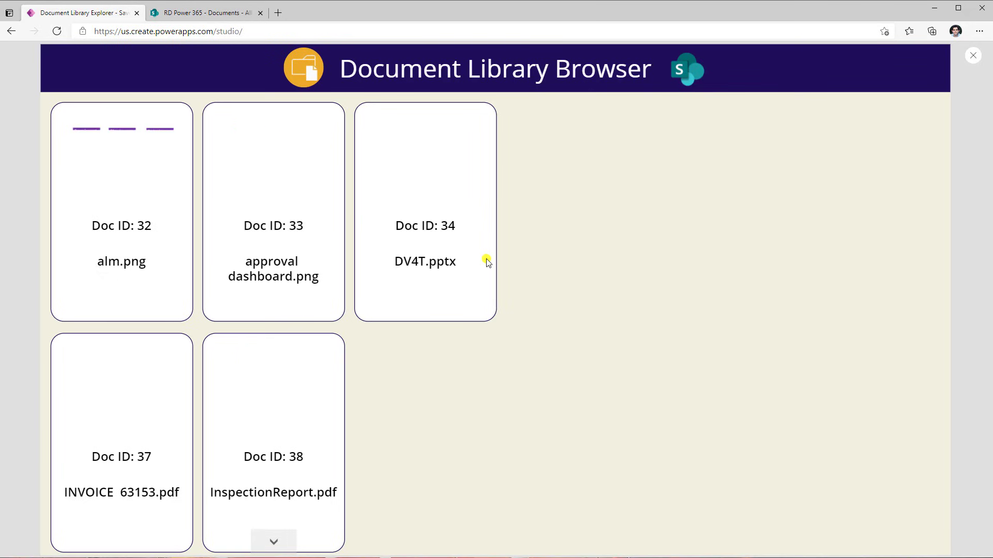
Replace IsFolder with hiddenIsFolder in the gallery's Items filter formula
left_click(972, 55)
left_click(581, 335)
left_click(475, 409)
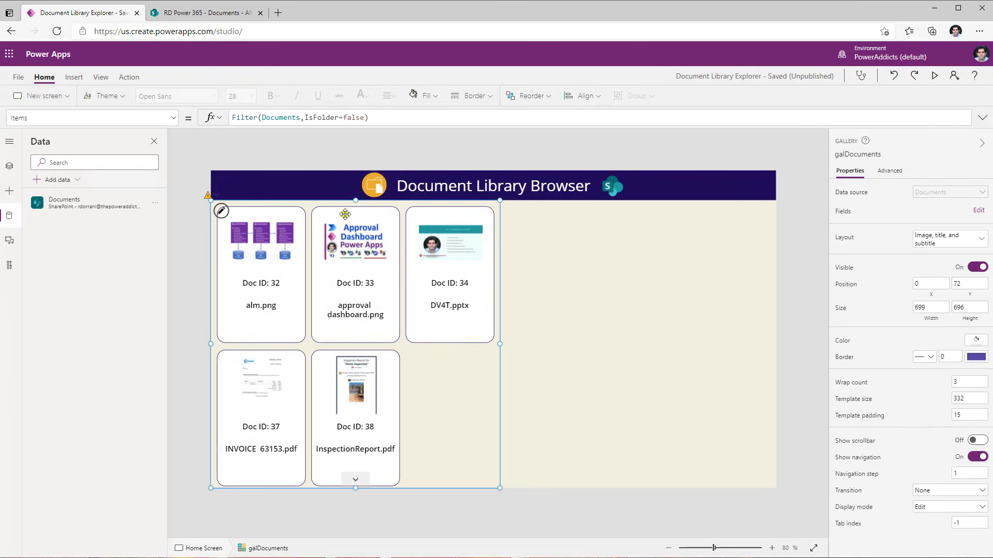
left_click(307, 118)
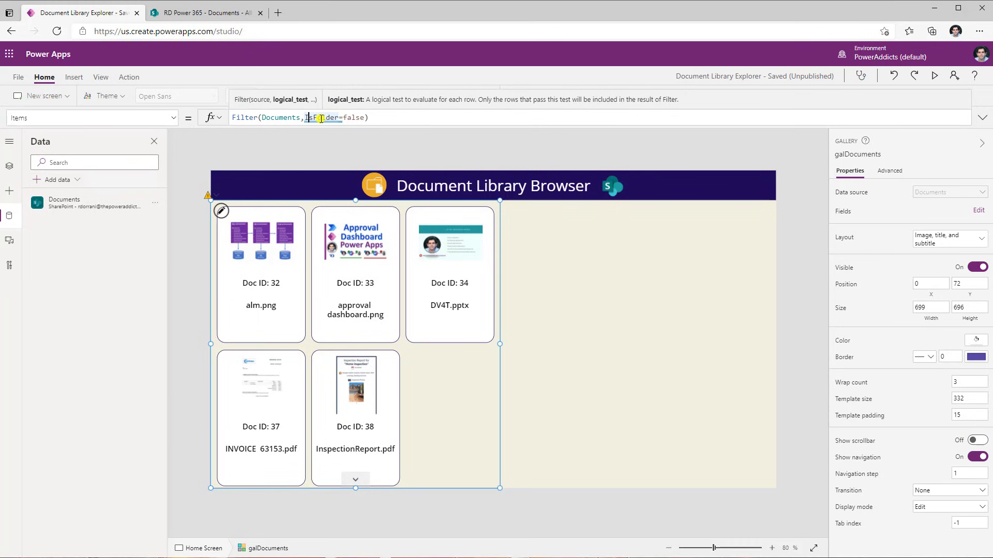
mouse_move(321, 119)
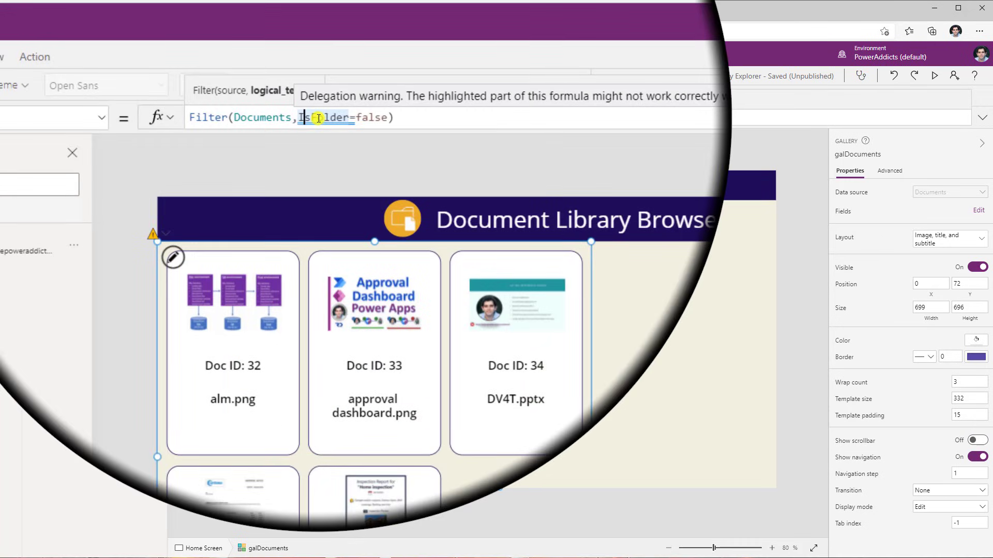
double_click(319, 119)
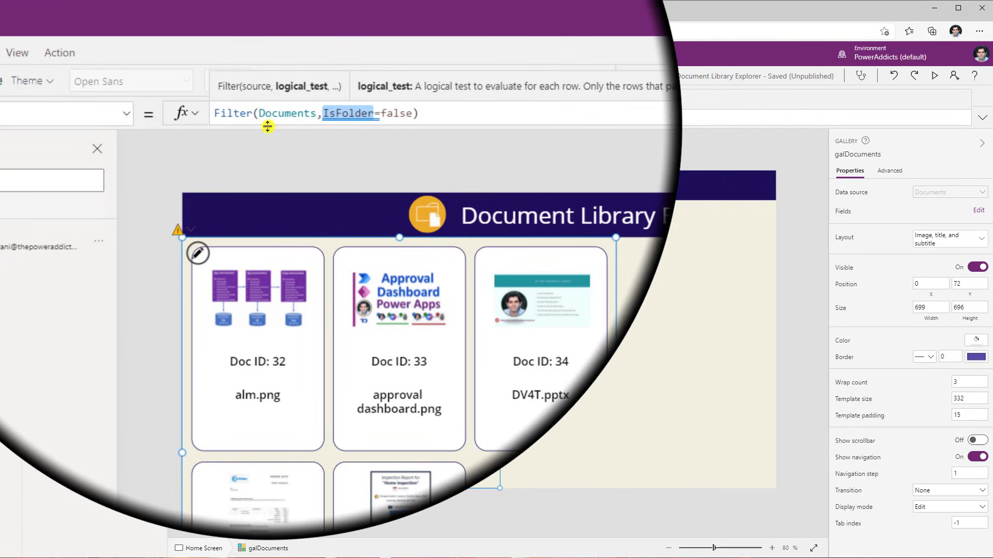
type("hid")
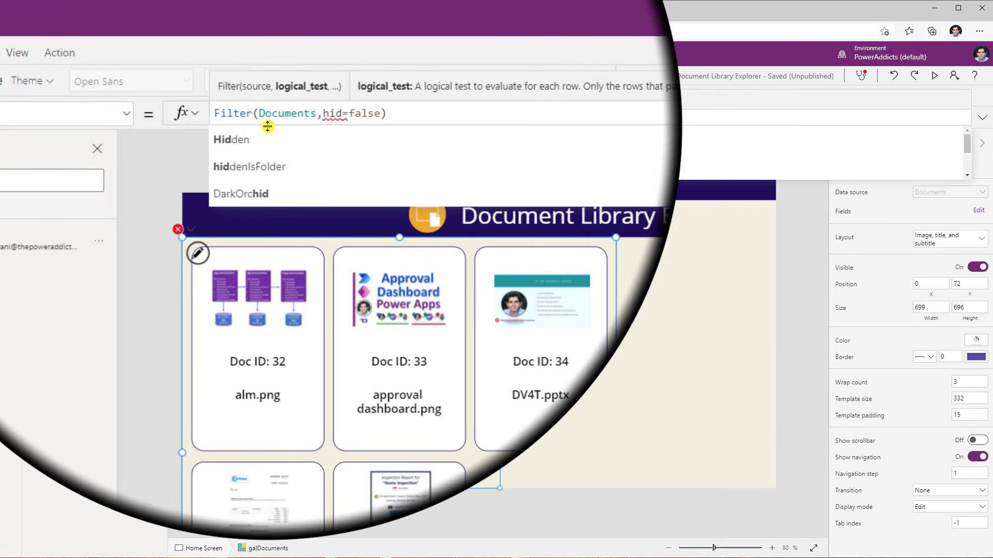
left_click(282, 155)
Set the hiddenIsFolder comparison value in the Items filter to "No"
double_click(382, 112)
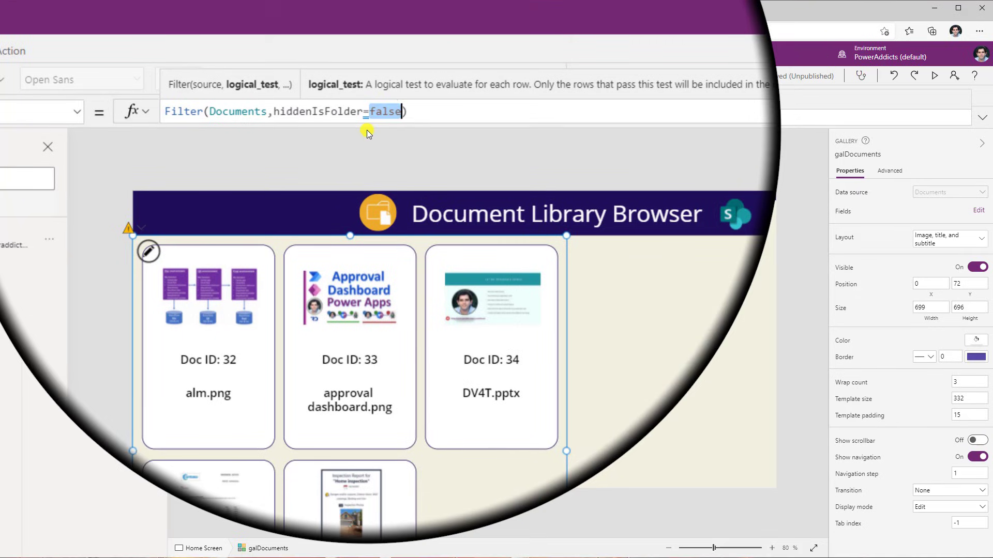
type("\"")
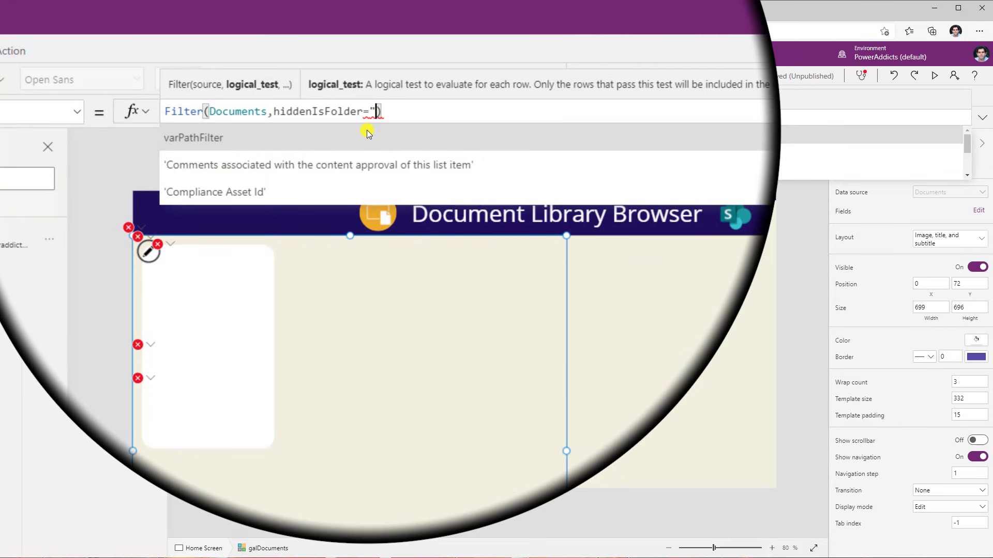
type("No\"")
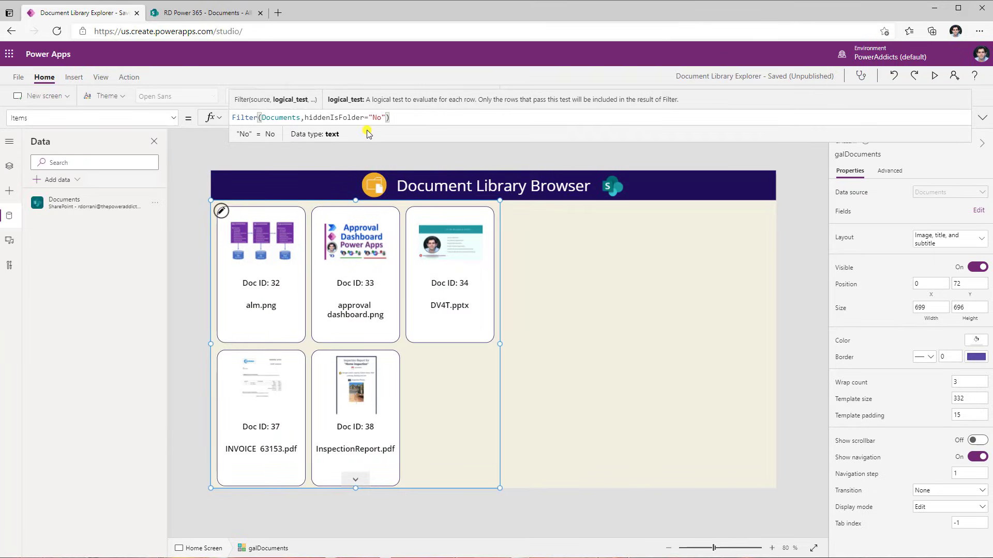
Change the filter to hiddenIsFolder=Blank() and preview the app
left_click(368, 117)
key("Delete")
key("Delete")
key("Delete")
key("Delete")
type("Blank()")
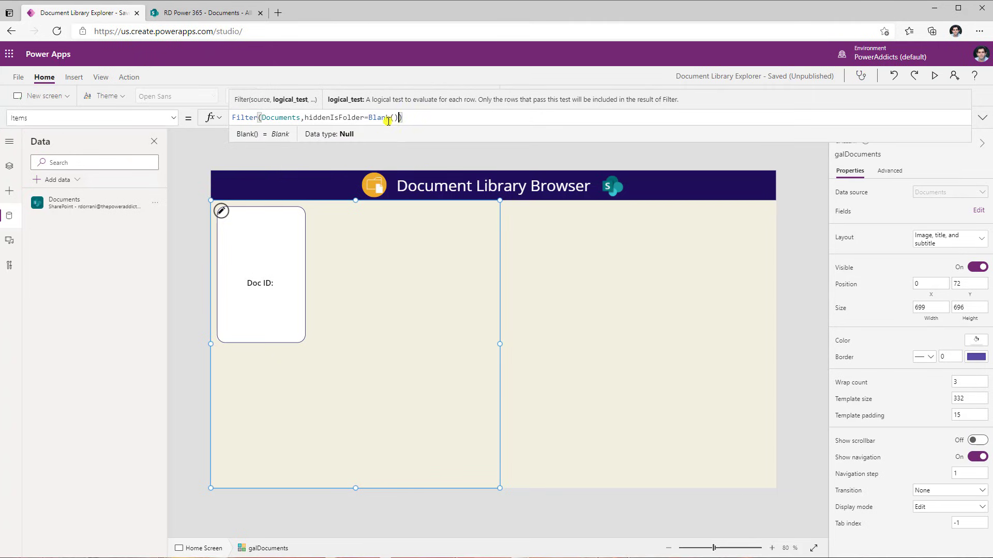
left_click(934, 75)
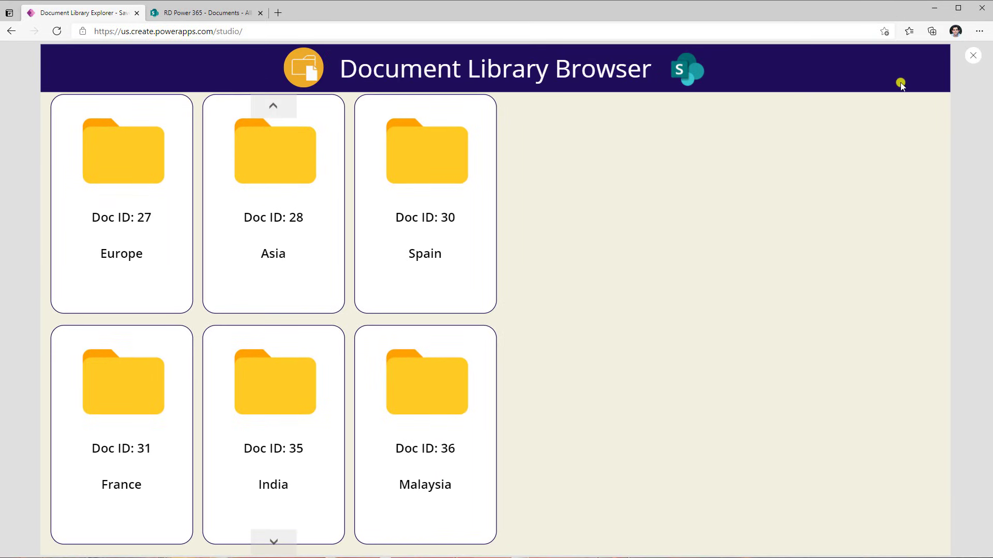
Replace Blank() with "No" in the gallery's Items filter and preview the app
left_click(972, 55)
left_click(394, 117)
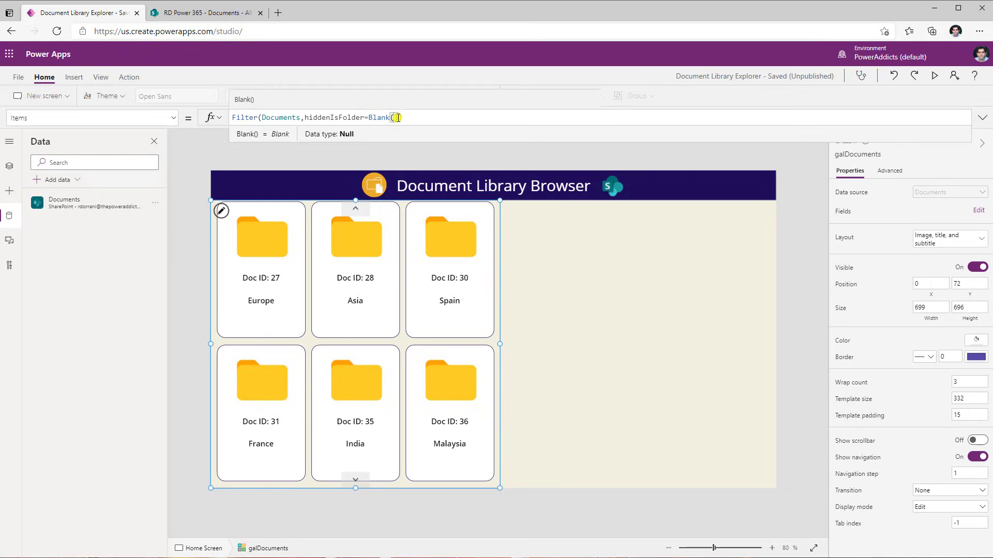
left_click_drag(399, 117, 373, 118)
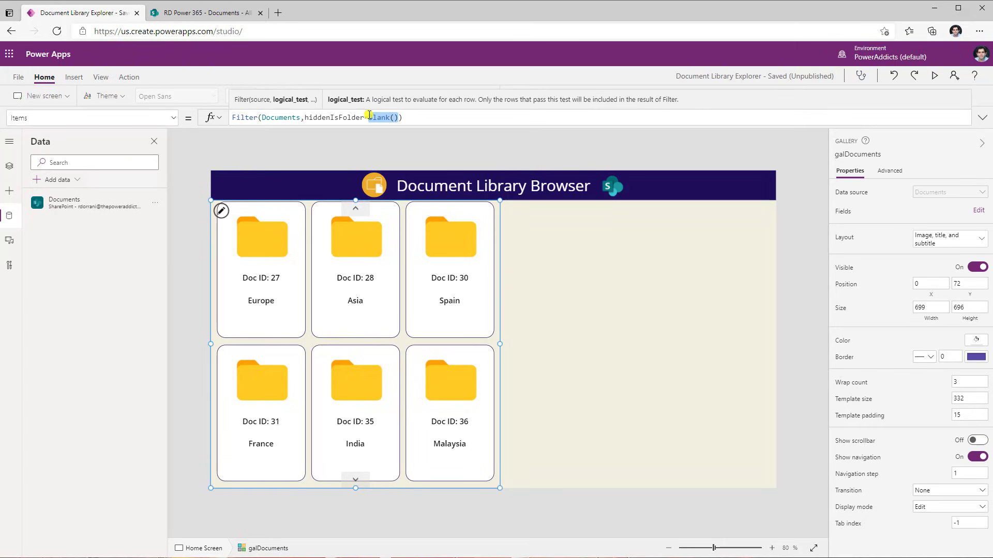
type("\"No\"")
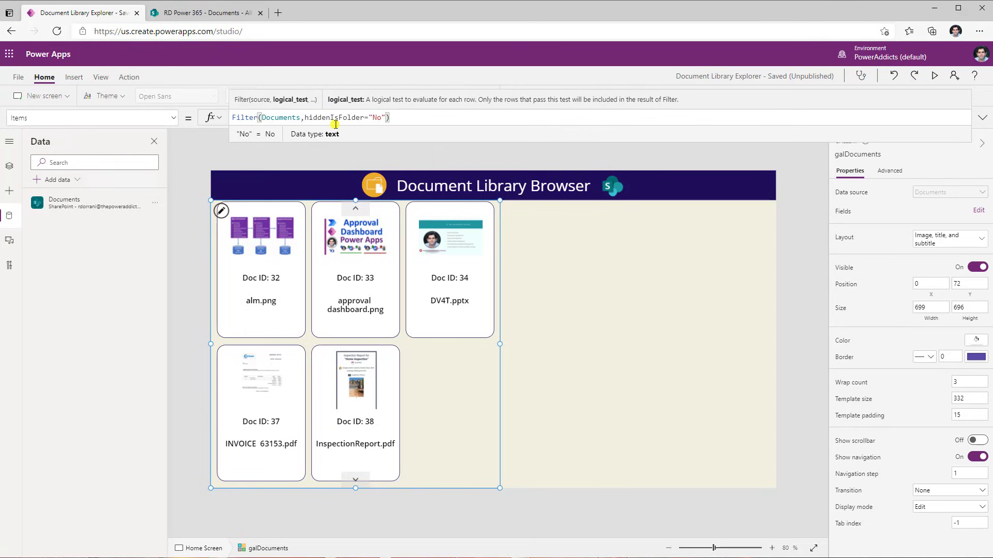
left_click(936, 78)
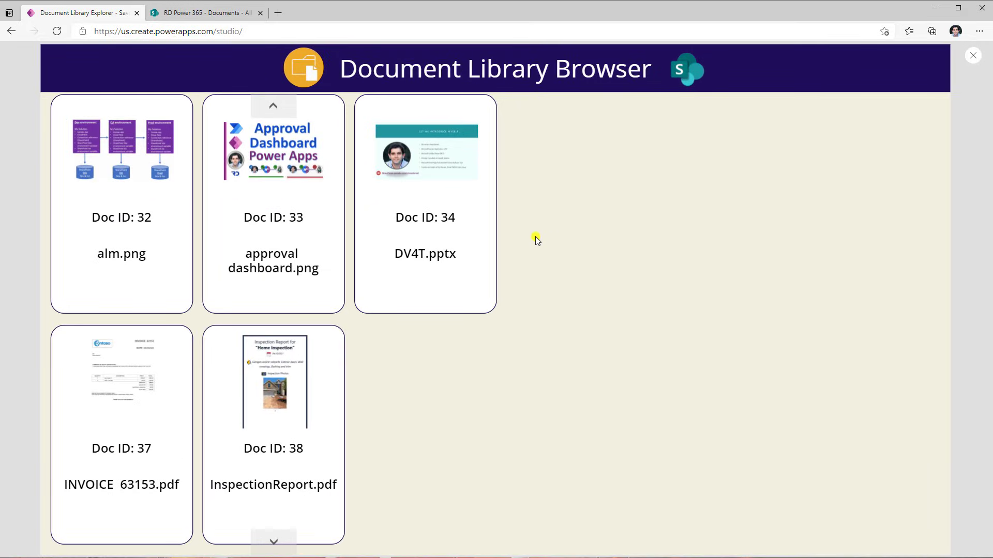
Remove the Filter from the gallery's Items so it uses just Documents
key("ctrl+Tab")
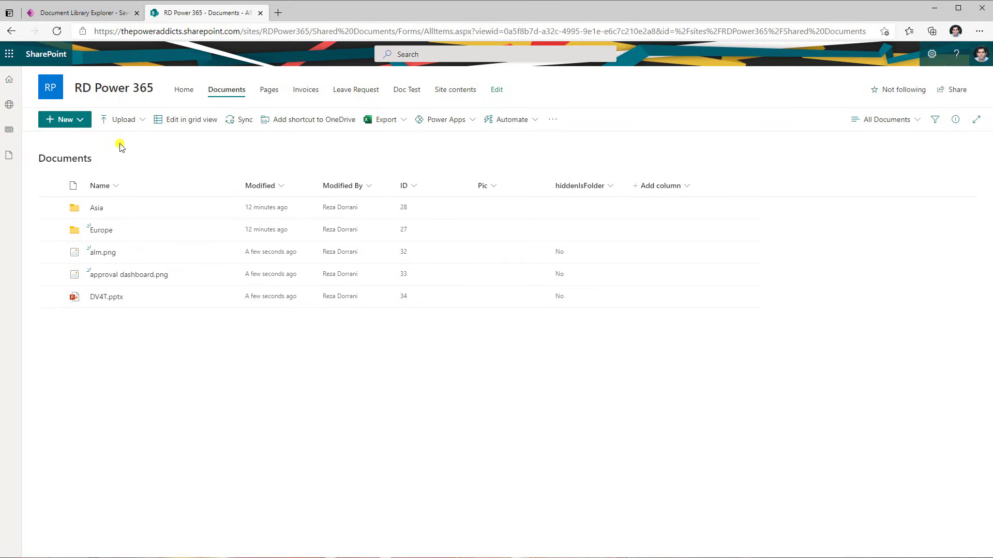
key("ctrl+shift+Tab")
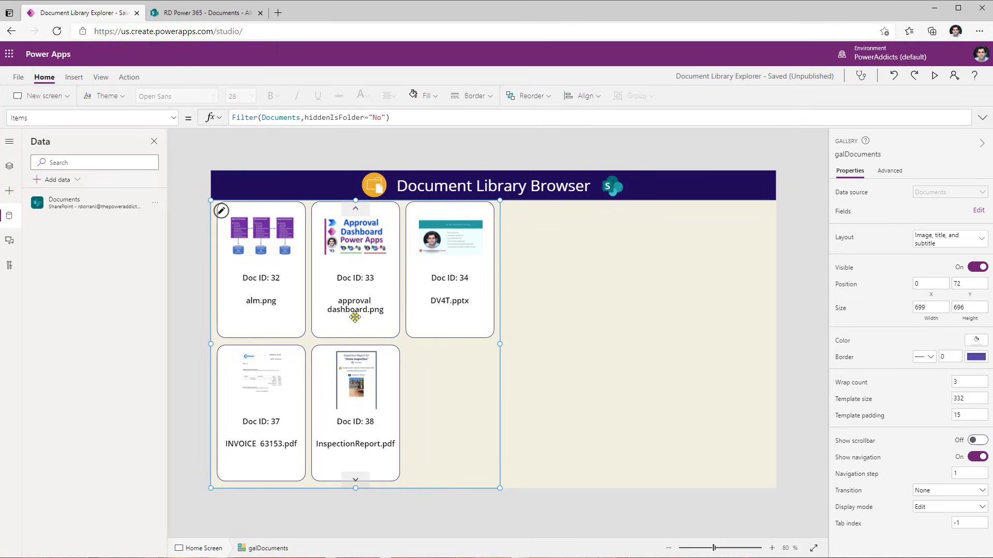
left_click_drag(261, 118, 414, 118)
key("BackSpace")
key("BackSpace")
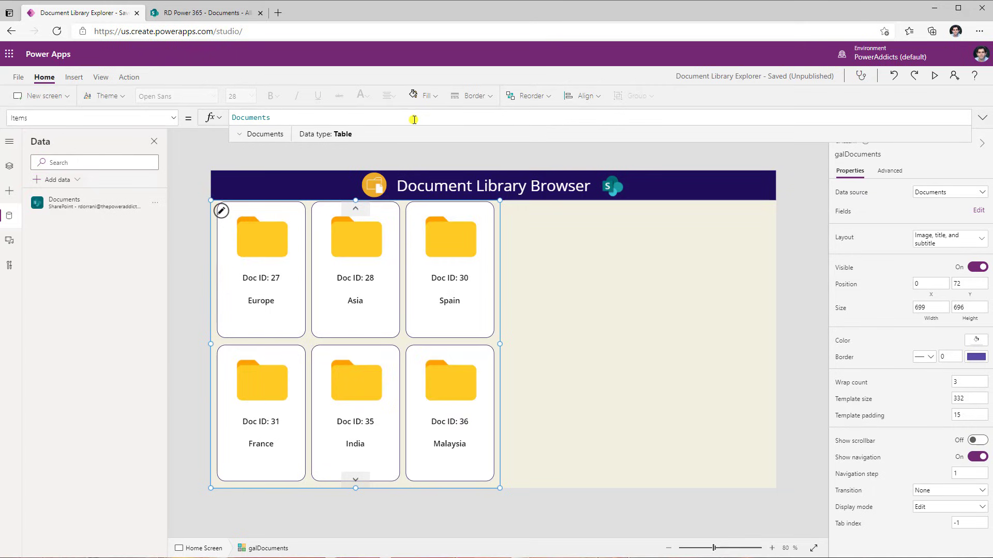
Duplicate the item name label, place the copy below it, and set its Text to ThisItem.'Folder path'
left_click(262, 305)
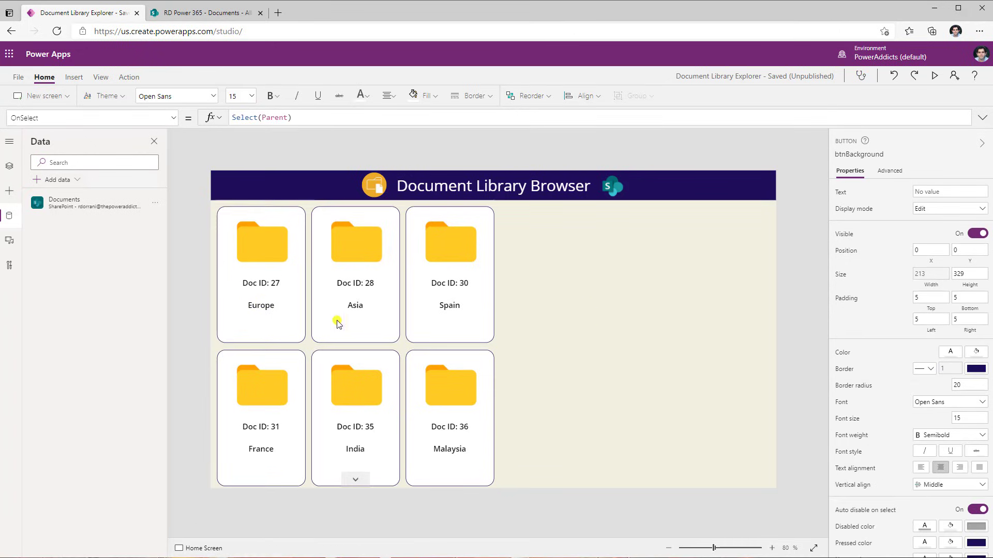
left_click(252, 307)
key("ctrl+c")
key("ctrl+v")
left_click_drag(245, 227, 253, 324)
left_click_drag(270, 118, 420, 117)
type("fo")
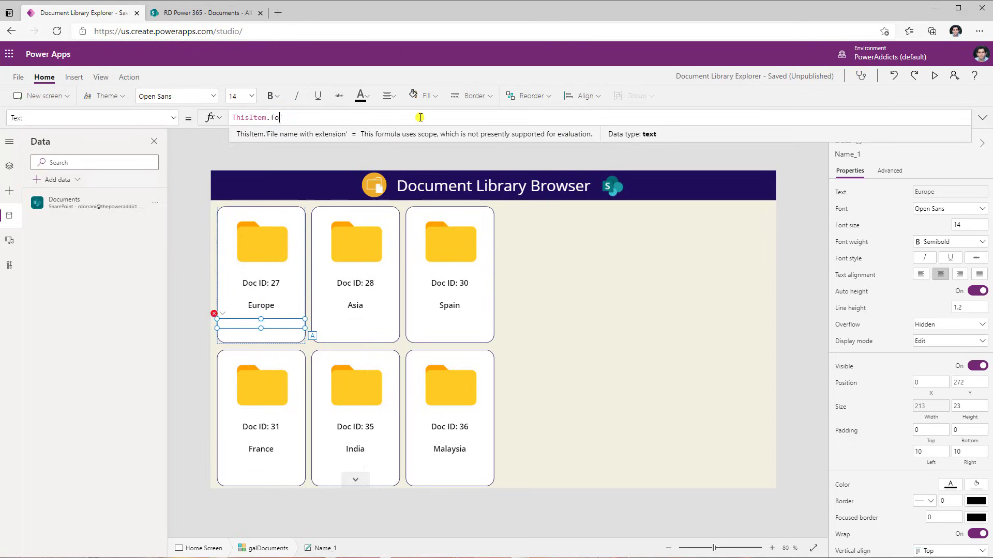
left_click(270, 146)
left_click_drag(267, 323, 268, 329)
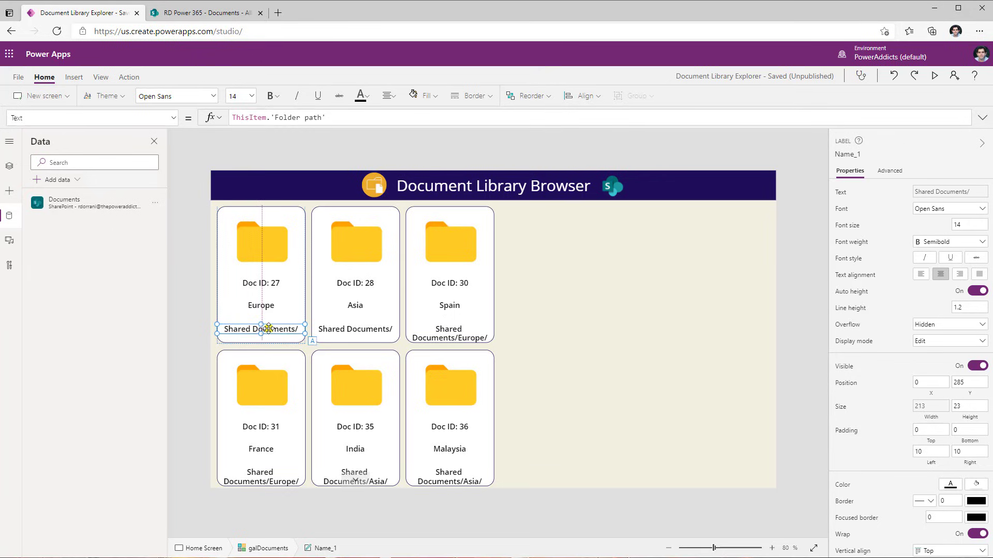
Preview the app and review each item's folder path against the SharePoint library
left_click(933, 78)
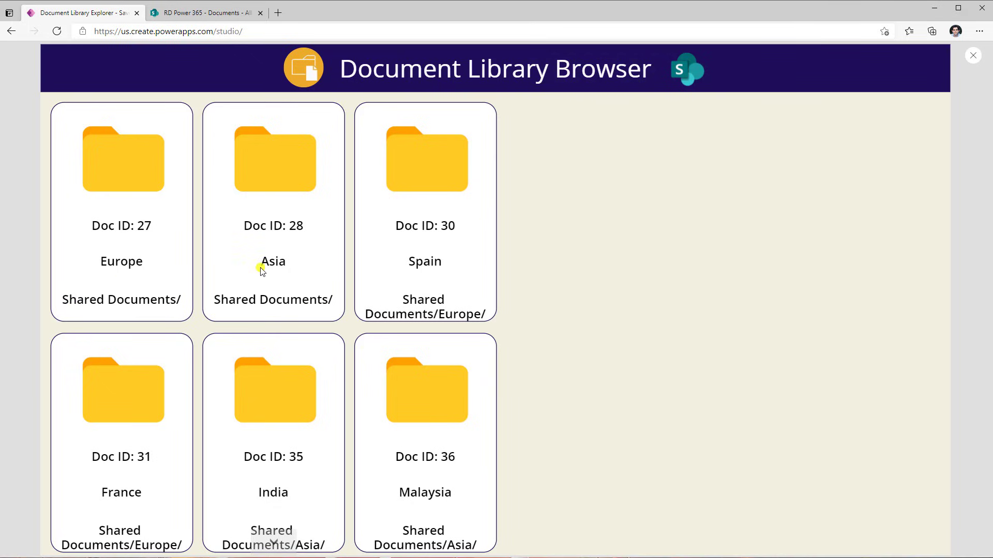
left_click(194, 11)
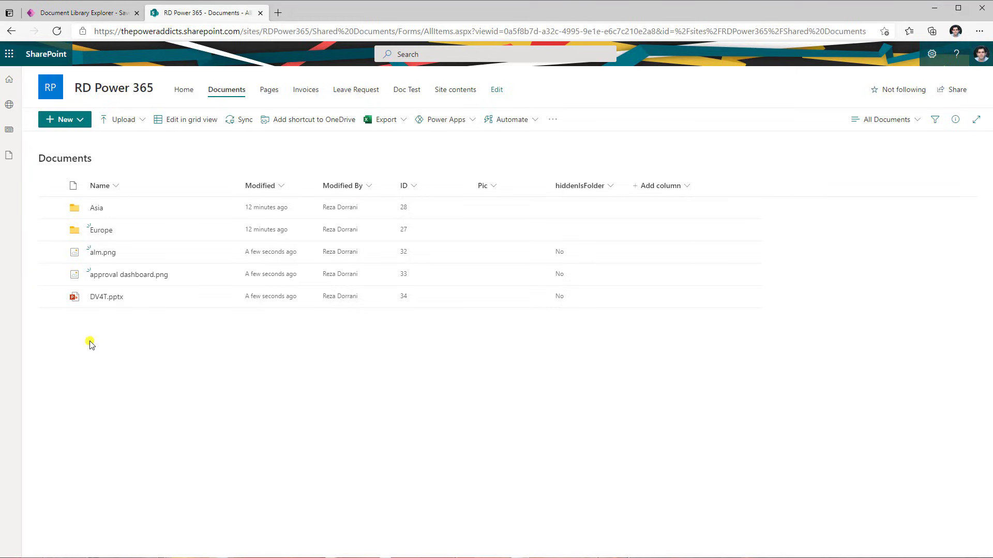
left_click(118, 15)
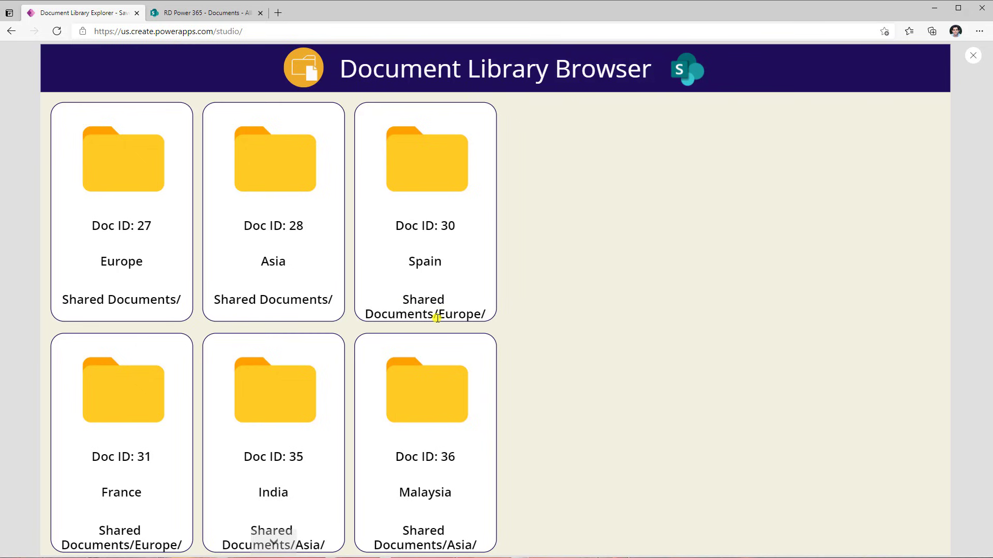
scroll(348, 358, "down", 7)
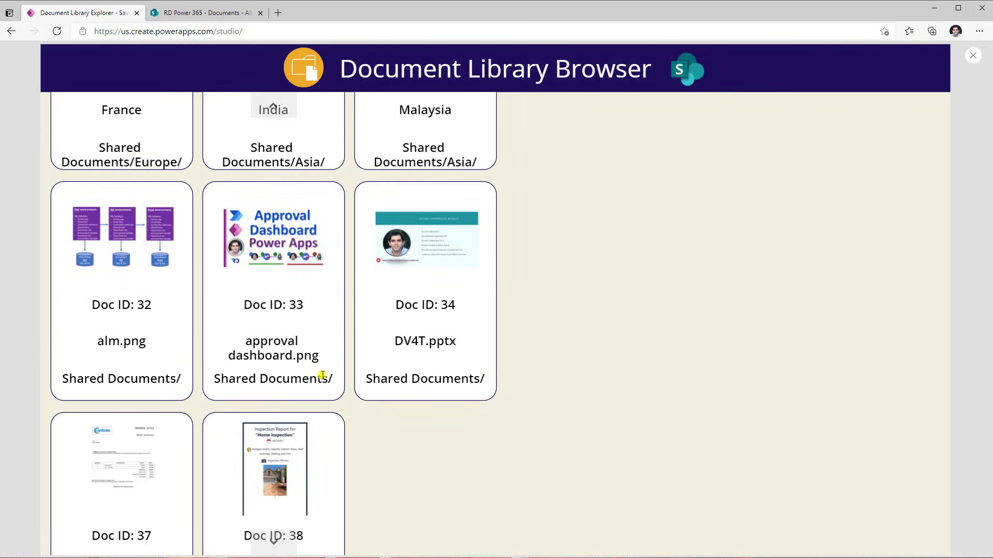
scroll(330, 375, "down", 2)
scroll(331, 380, "up", 9)
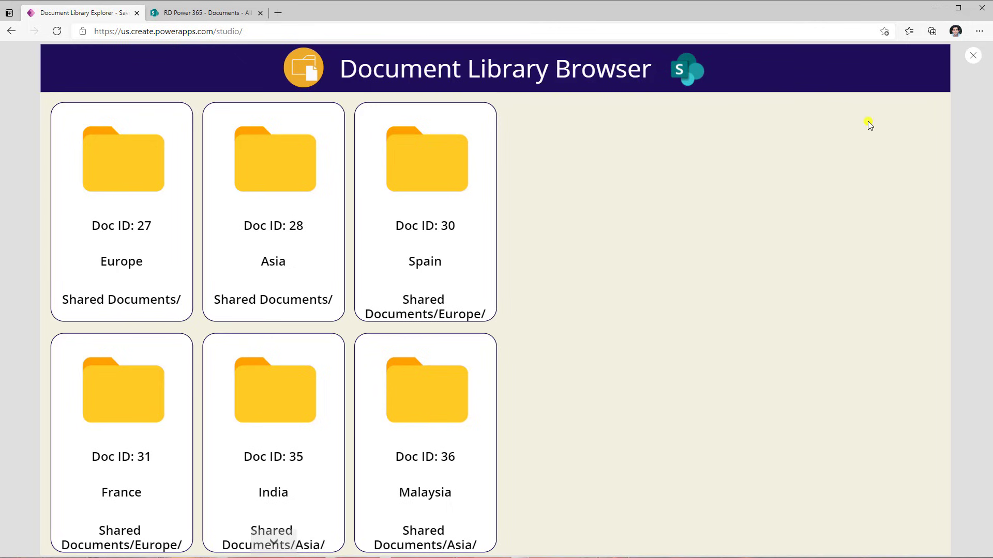
left_click(972, 55)
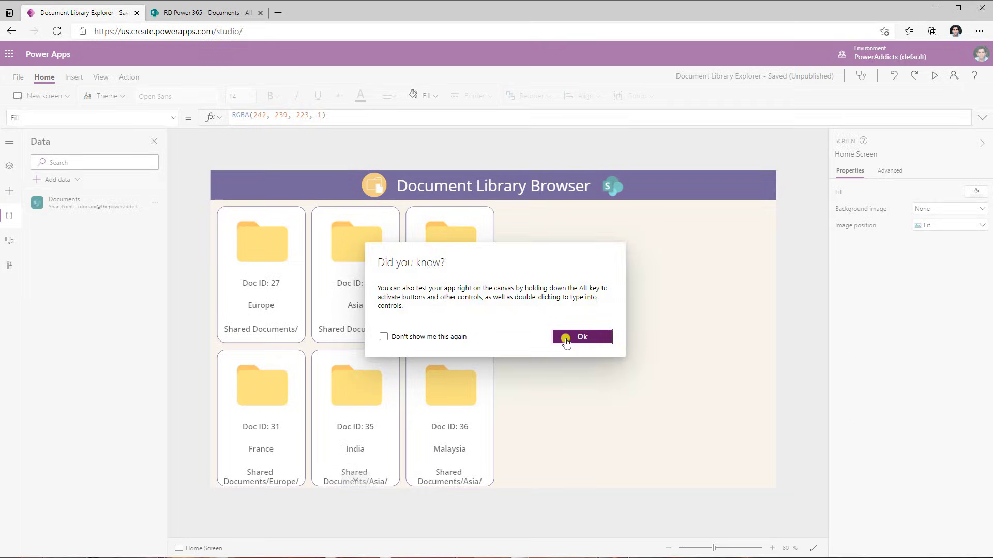
Set the gallery's Items to Filter(Documents,'Folder path' = "Shared Documents/")
left_click(569, 339)
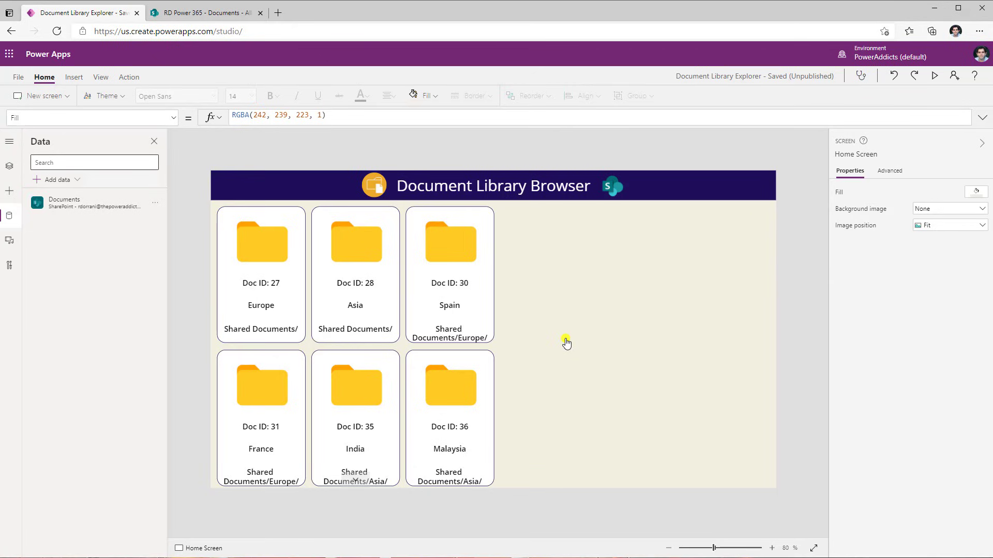
left_click(427, 395)
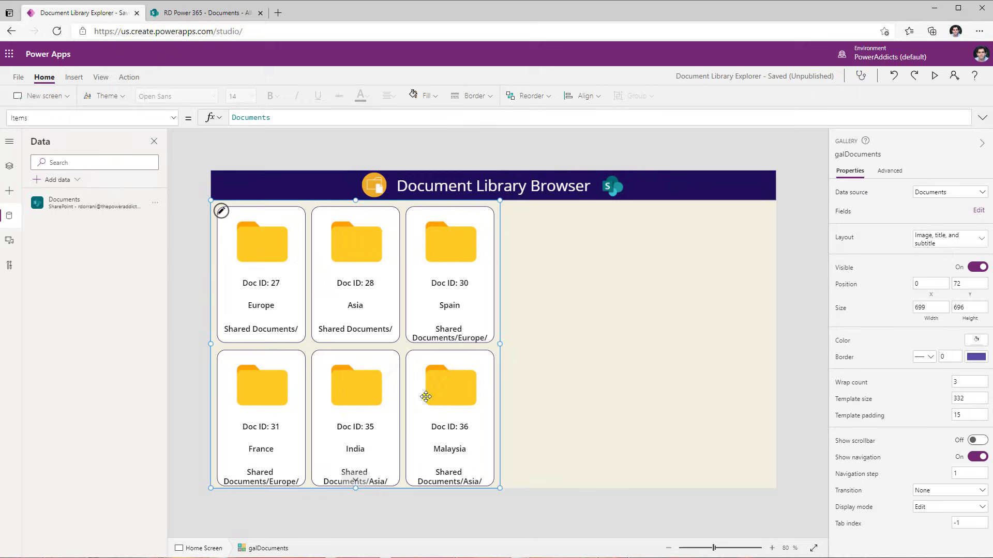
left_click(233, 118)
type("Filter")
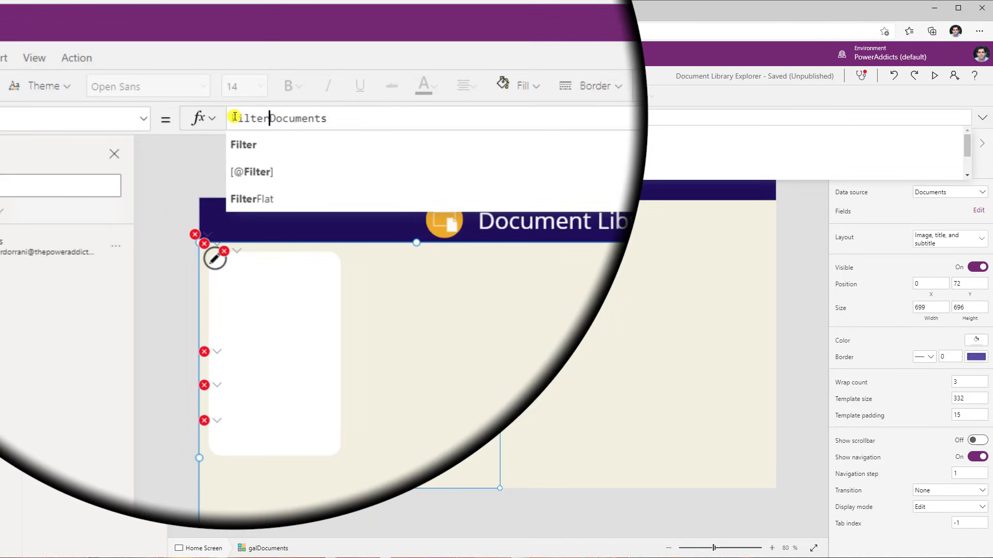
type("(")
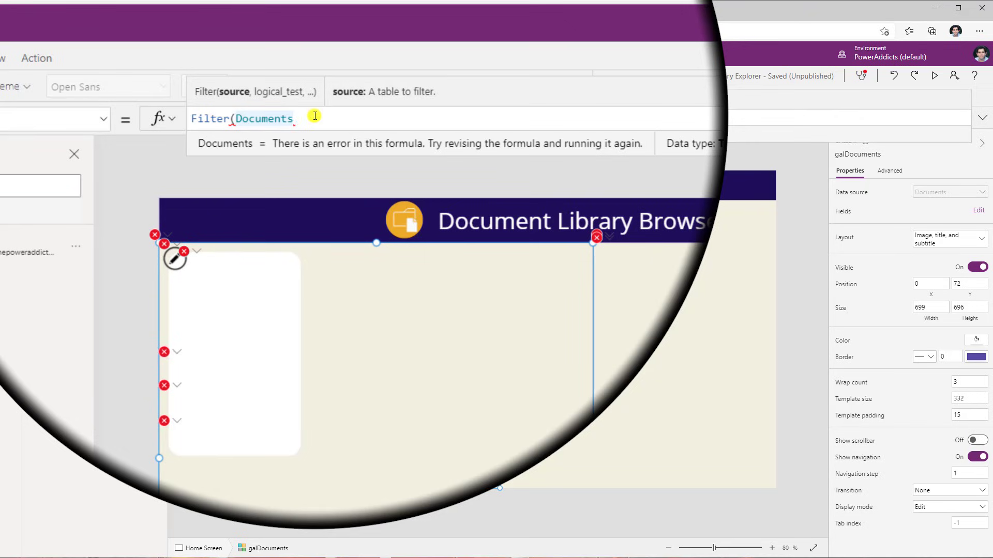
type(",fold")
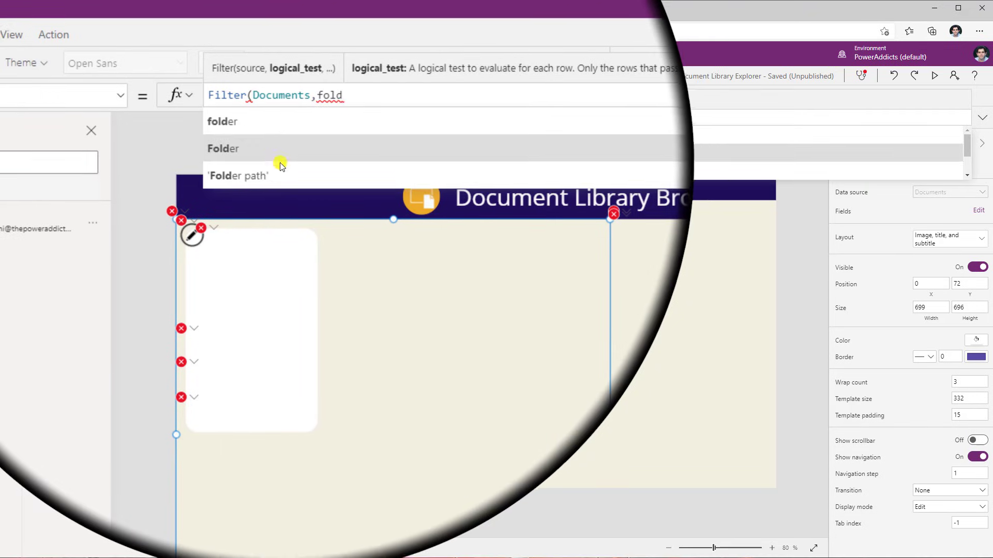
left_click(289, 168)
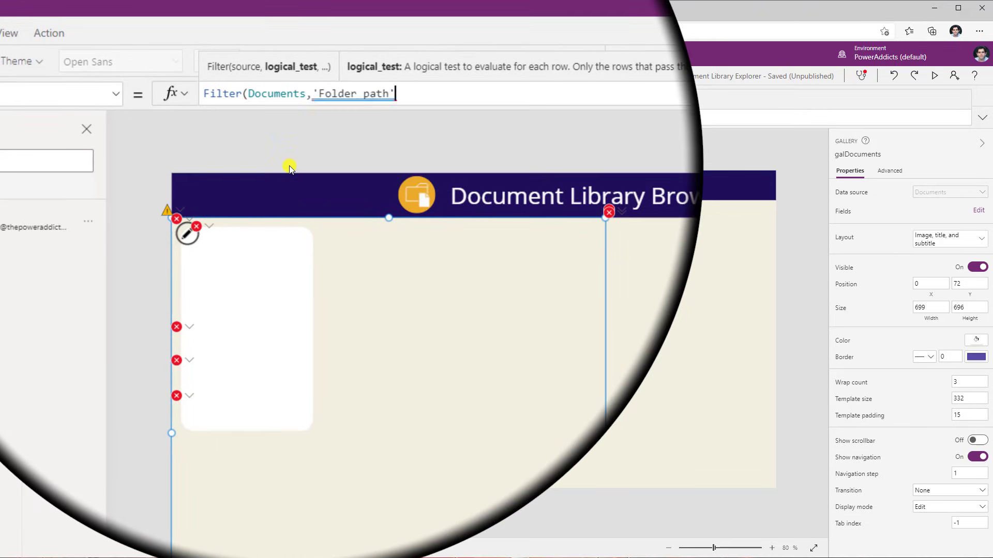
type("= \"Shared Documents/\"")
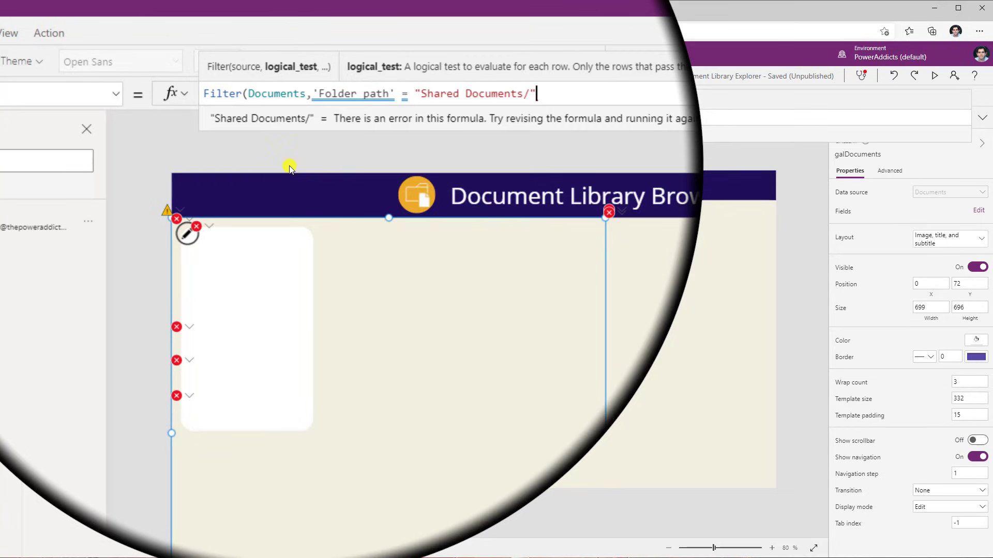
type(")")
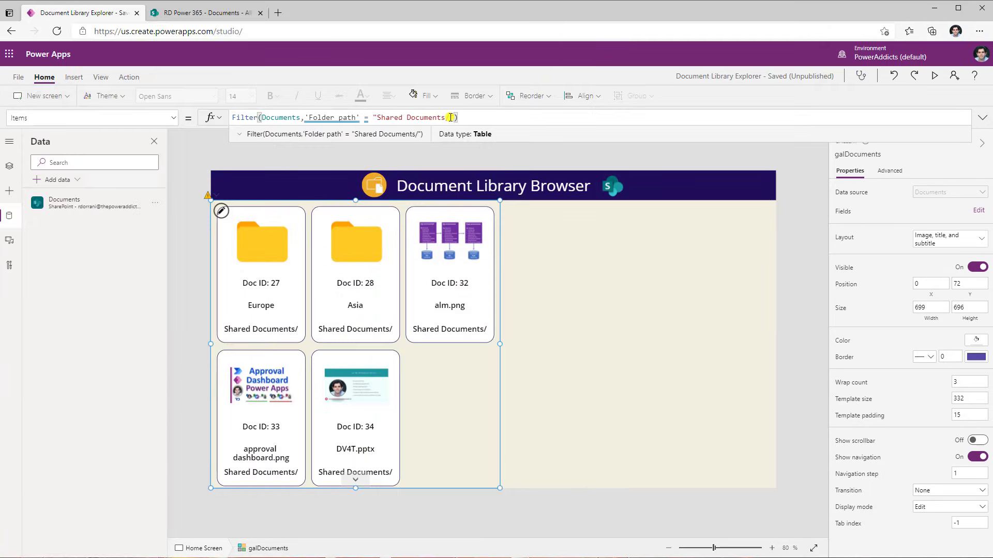
Preview the app to compare the root-level items with the SharePoint library
left_click(934, 76)
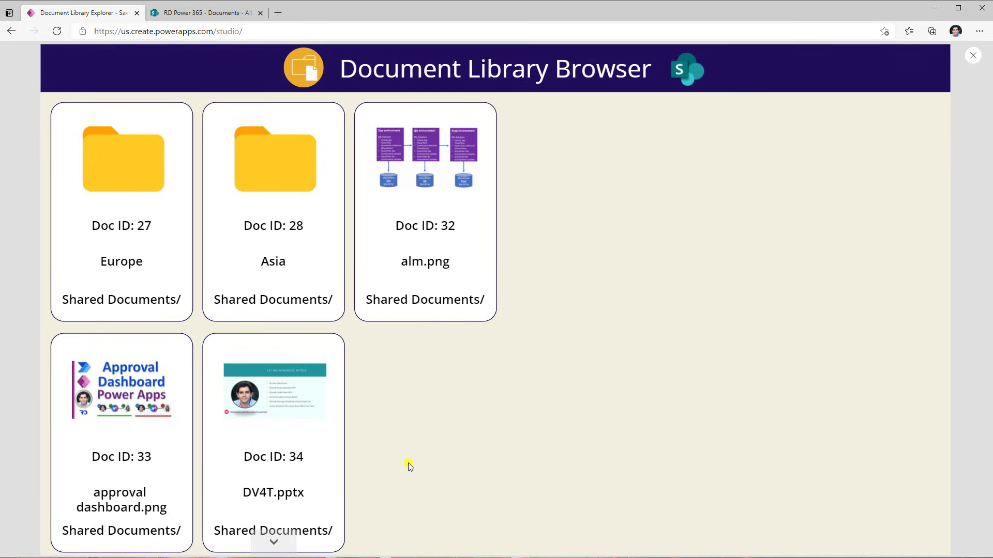
scroll(408, 455, "down", 1)
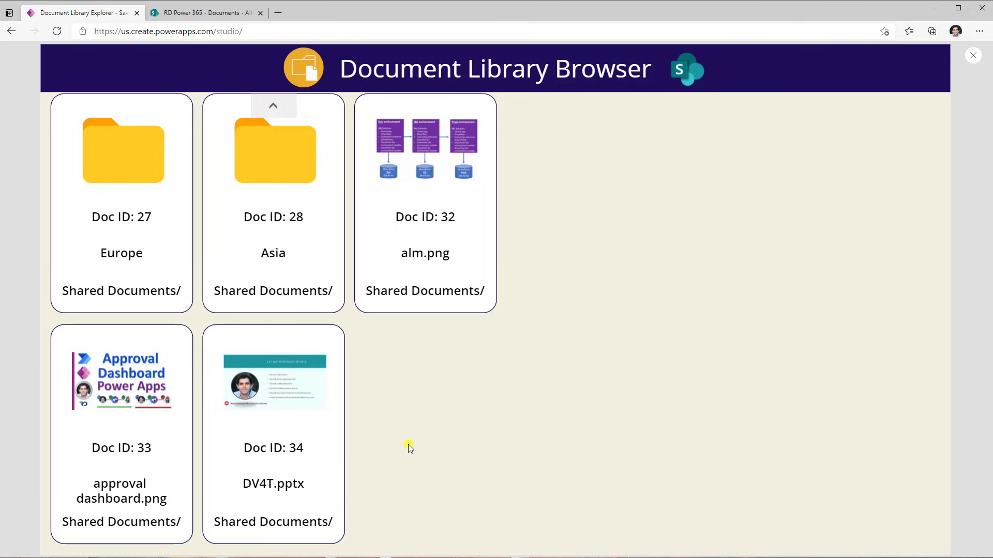
left_click(204, 13)
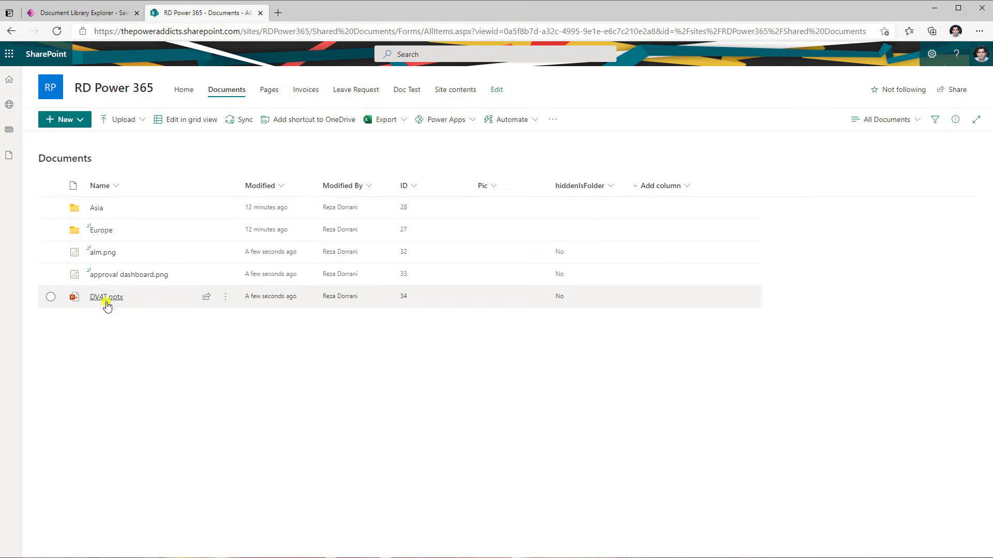
left_click(92, 16)
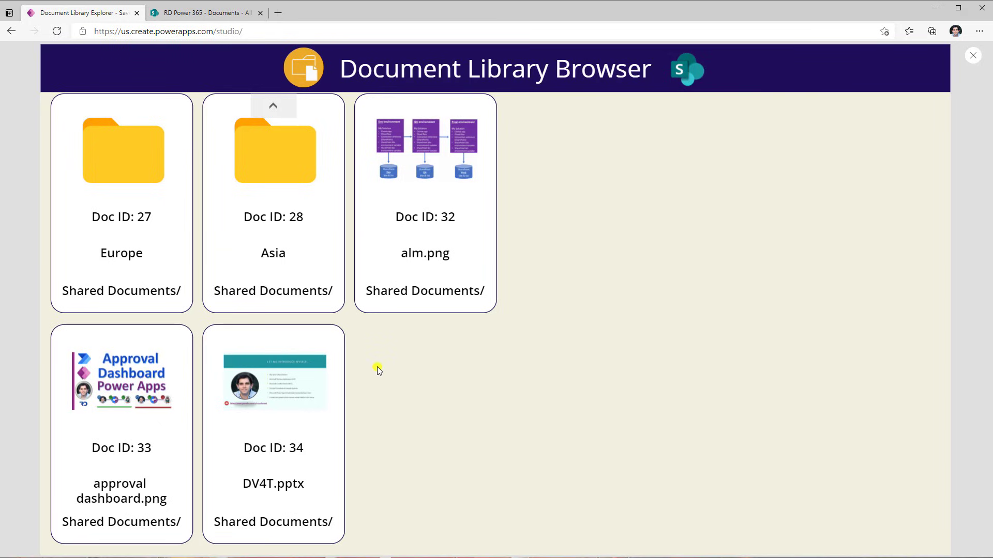
left_click(973, 56)
left_click(583, 334)
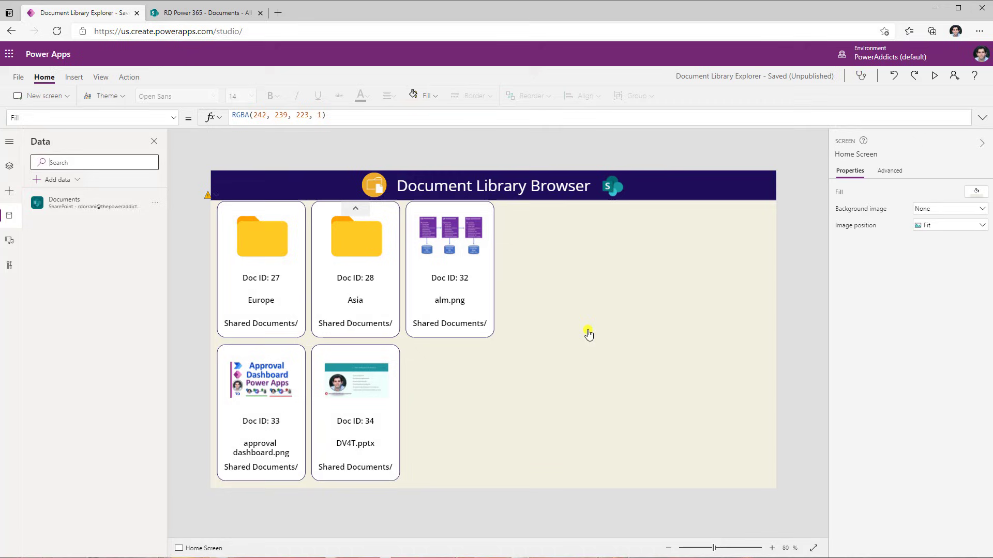
Review the gallery's Items formula and browse the Europe folder in the SharePoint library
left_click(429, 386)
left_click(341, 118)
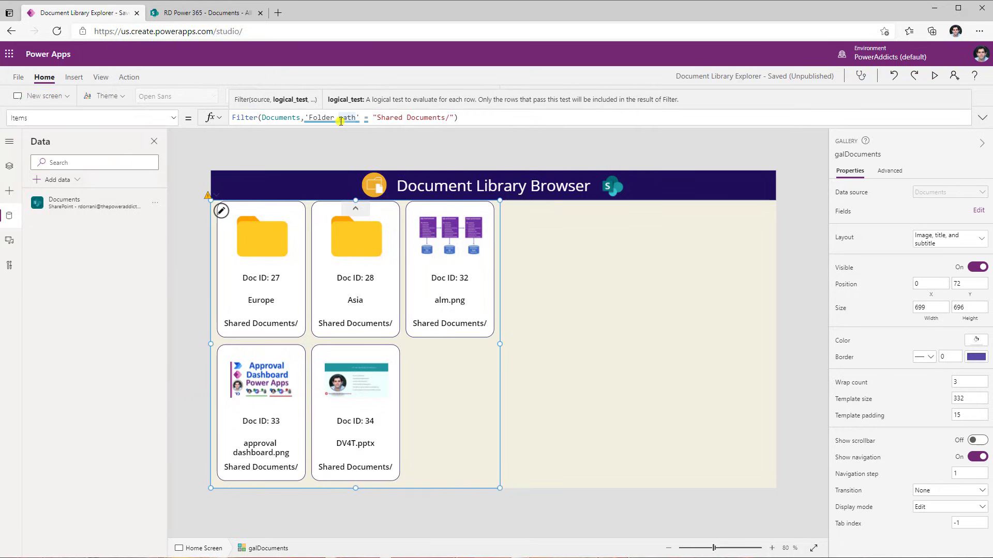
key("ctrl+Tab")
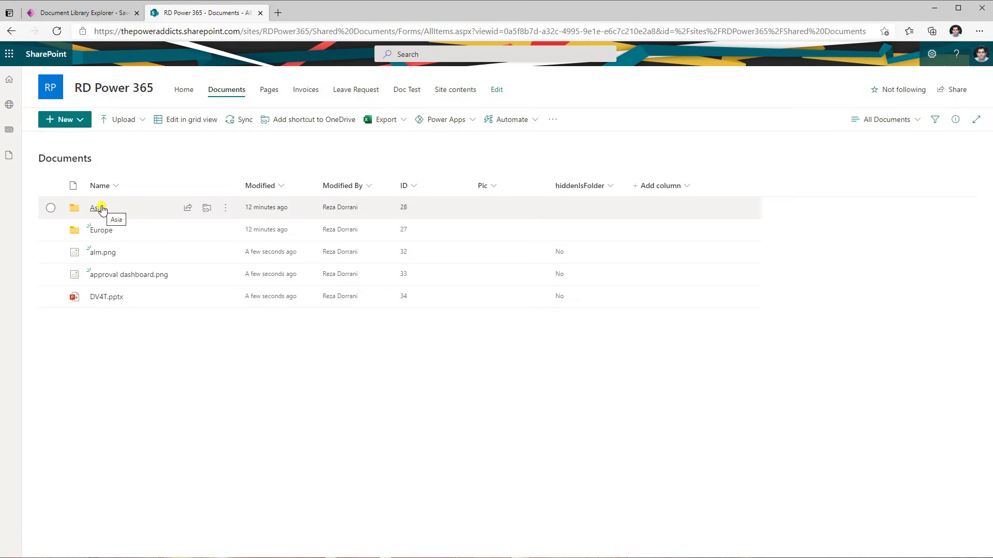
left_click(102, 231)
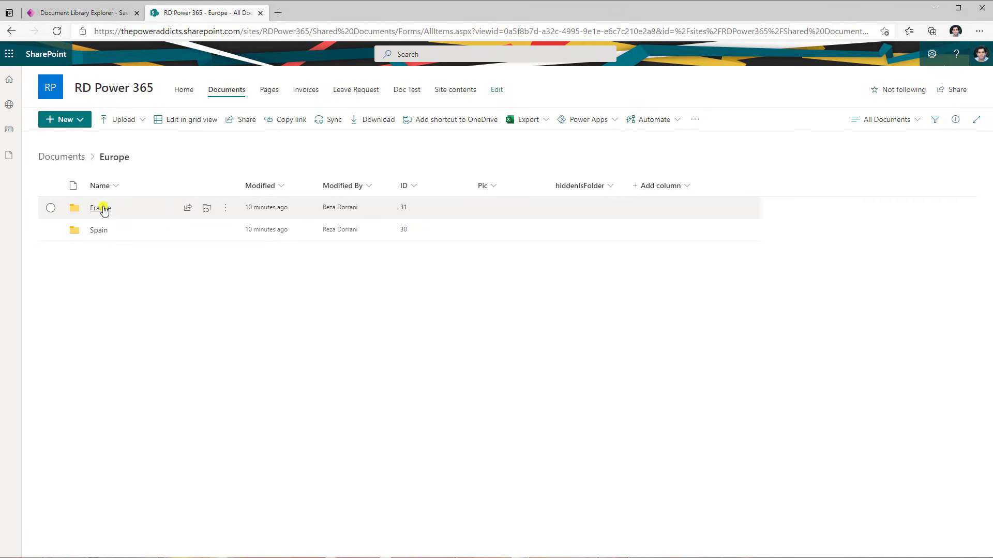
left_click(76, 158)
Open the Documents library settings and go to its columns section
left_click(931, 54)
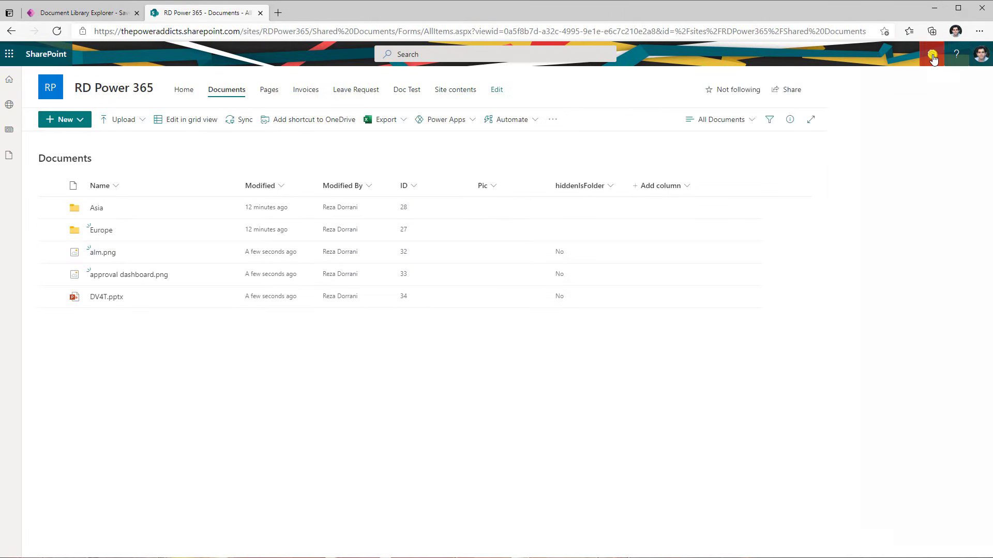
left_click(874, 164)
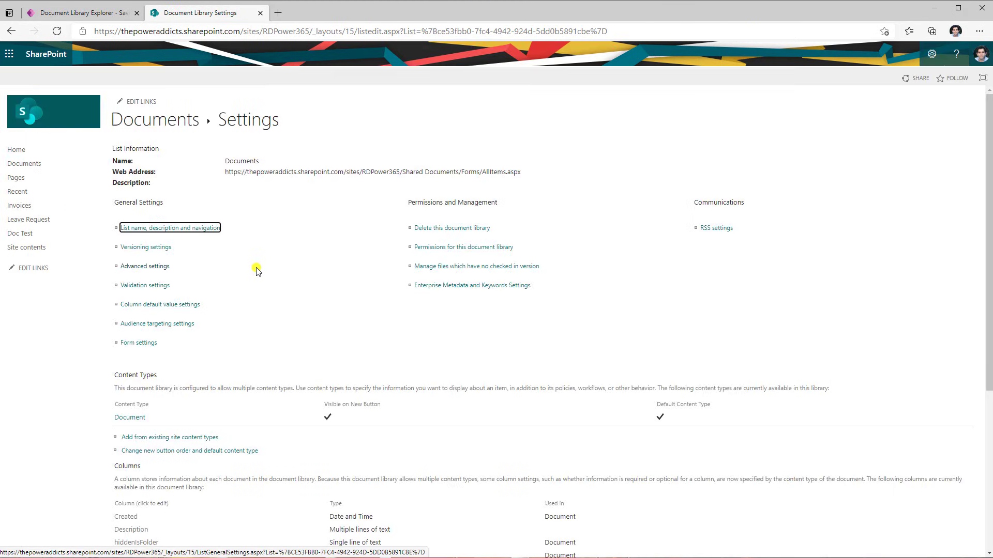
scroll(256, 272, "down", 4)
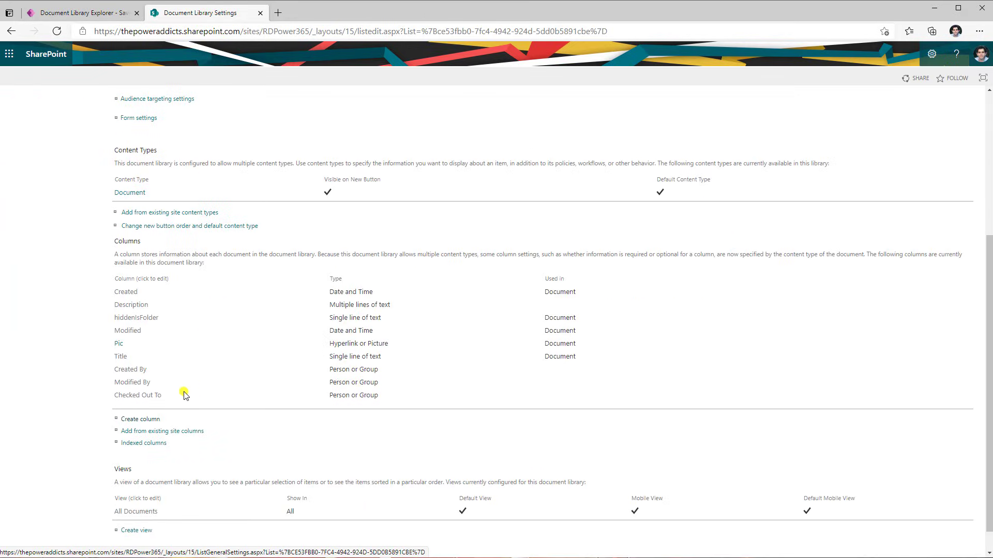
Create a single line of text column named hiddenFolderPath with default value Shared Documents/, comparing it with the gallery's folder path label
left_click(146, 419)
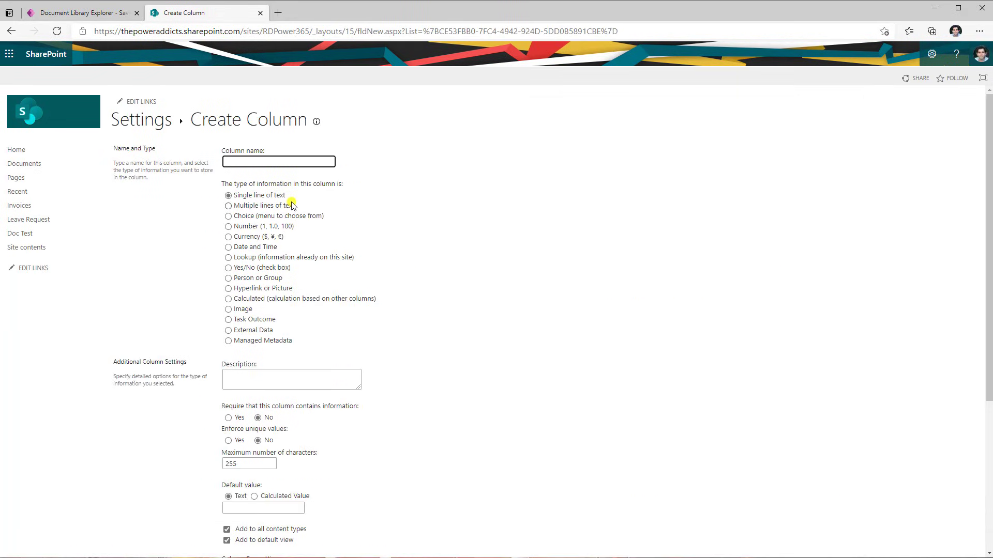
type("hiddenFolderPath")
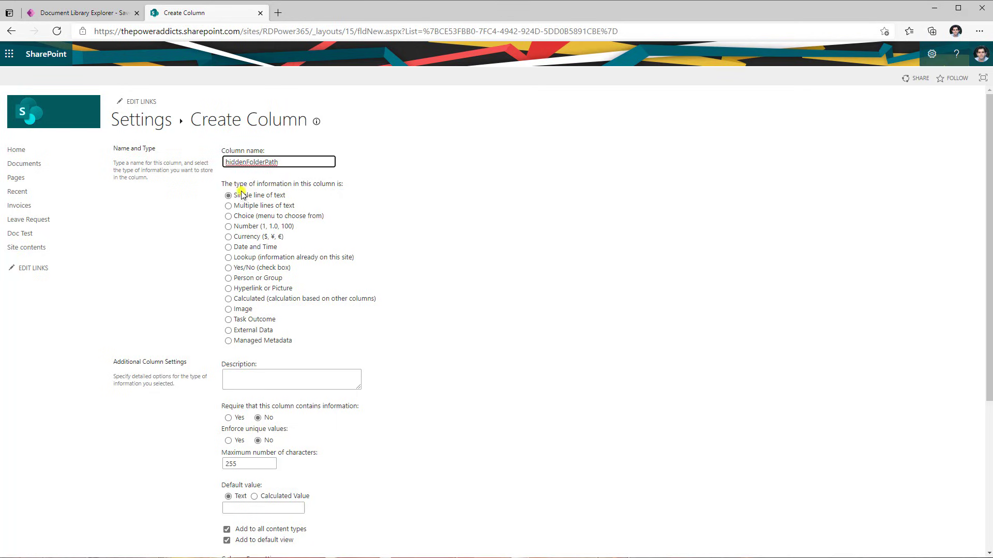
scroll(413, 342, "down", 4)
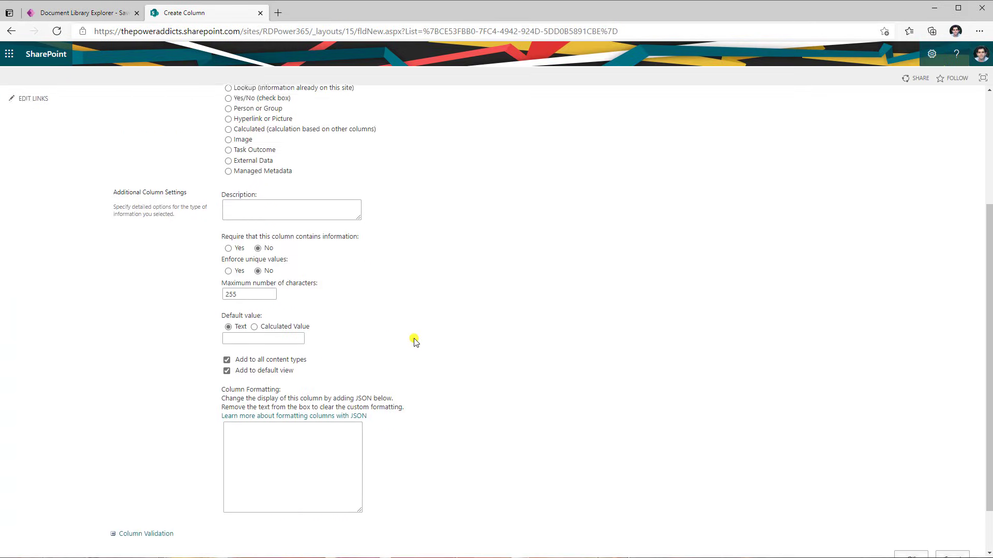
left_click(257, 281)
type("Shared Documents/")
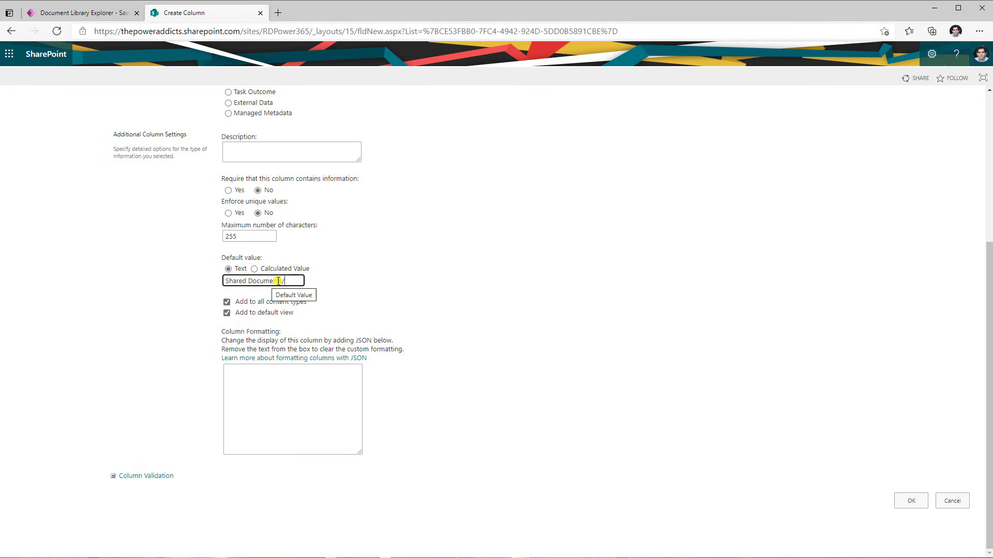
left_click(60, 13)
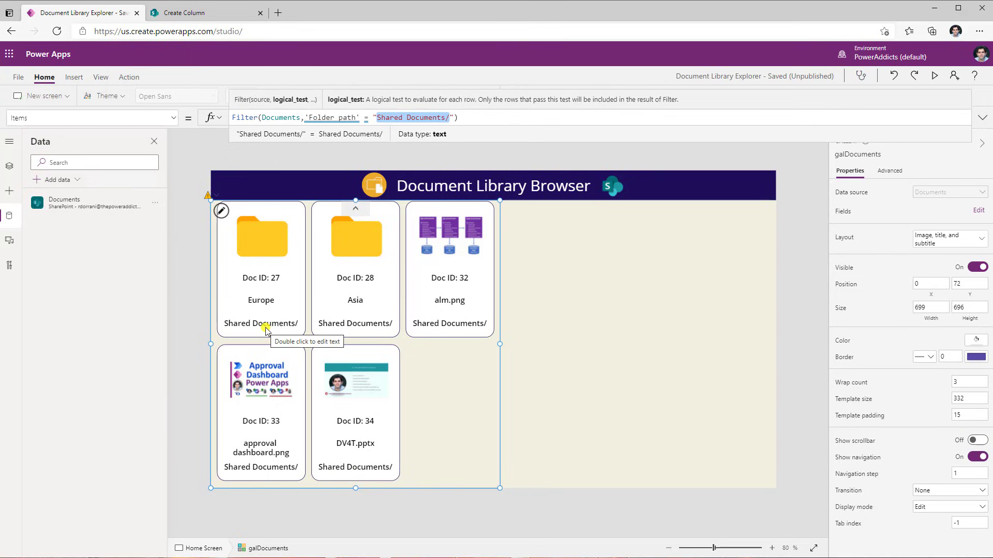
left_click(284, 327)
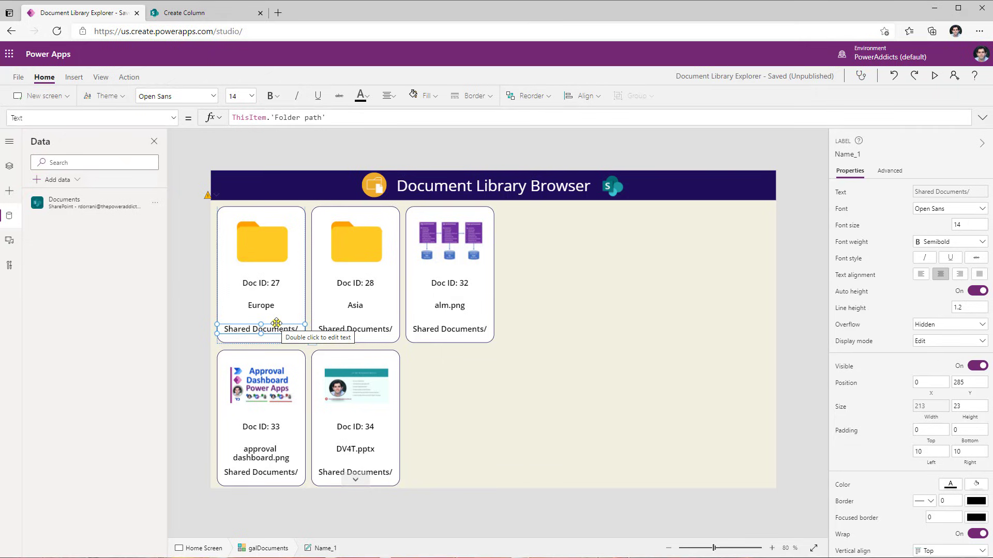
left_click(209, 14)
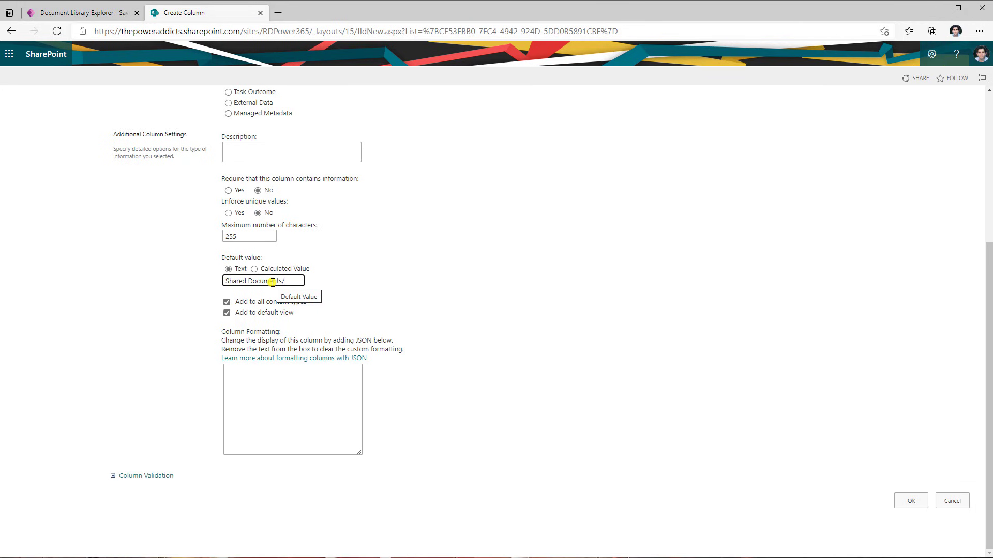
left_click(905, 501)
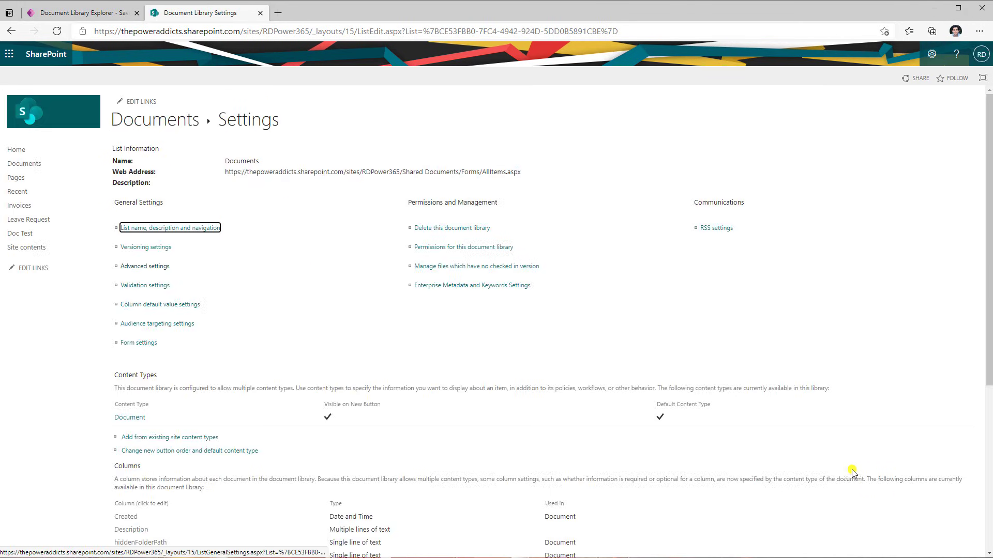
Set the hiddenFolderPath column to Hidden in the Document content type
left_click(134, 421)
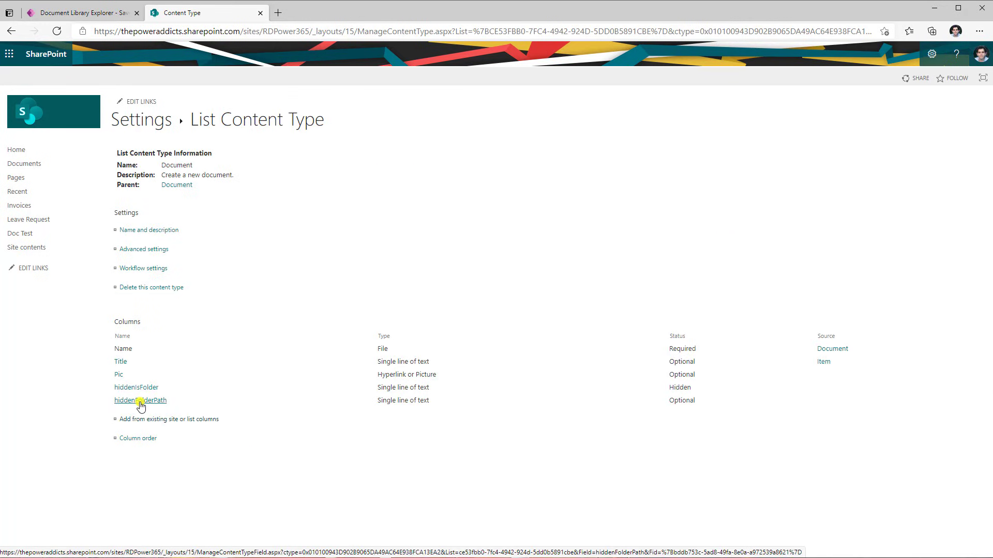
left_click(140, 405)
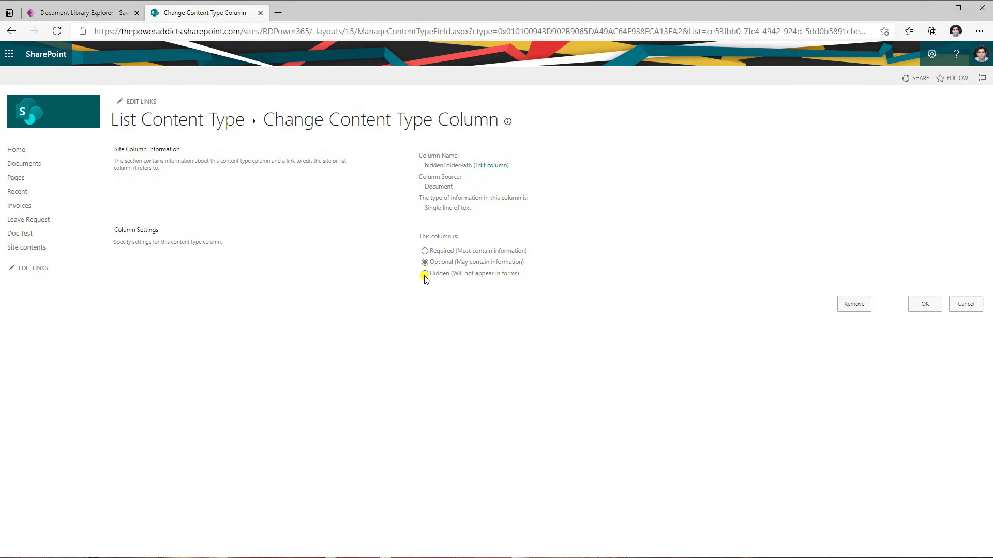
left_click(425, 275)
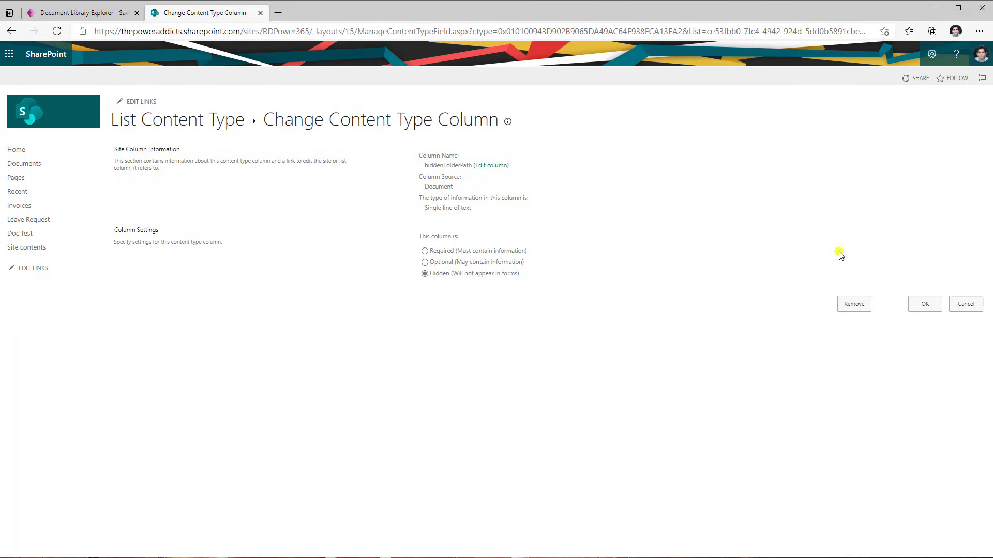
left_click(927, 304)
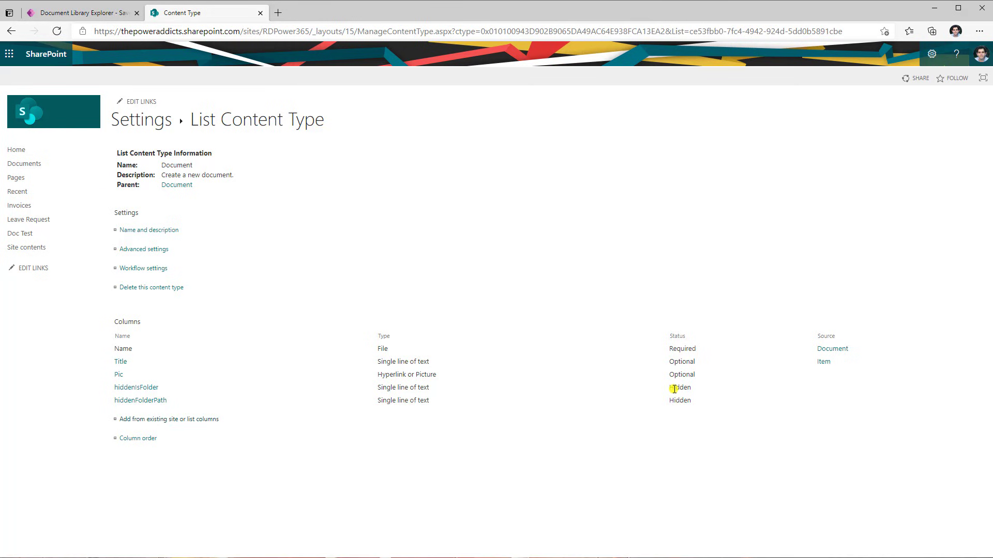
In column default value settings, set hiddenFolderPath's default for the Asia folder to Shared Documents/Asia/
left_click(143, 132)
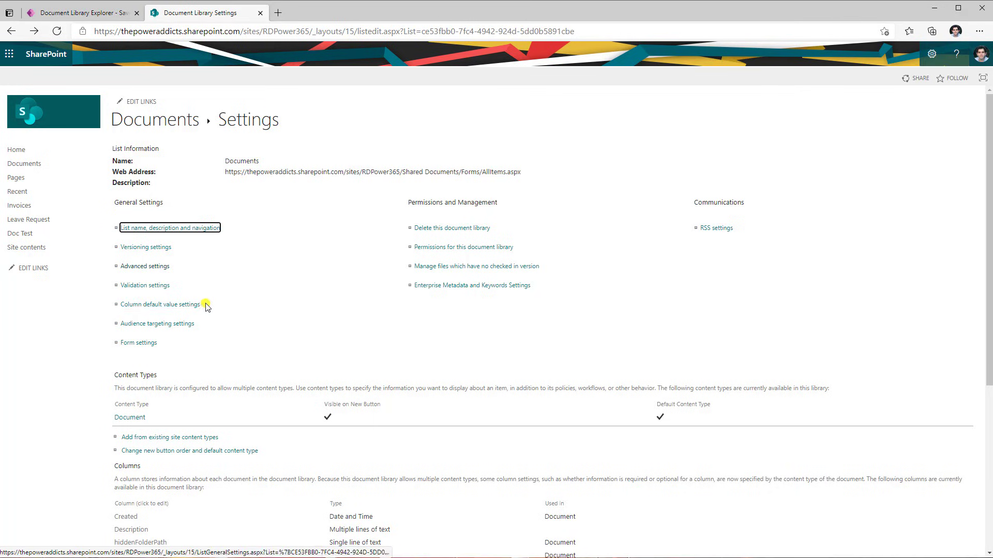
left_click(158, 310)
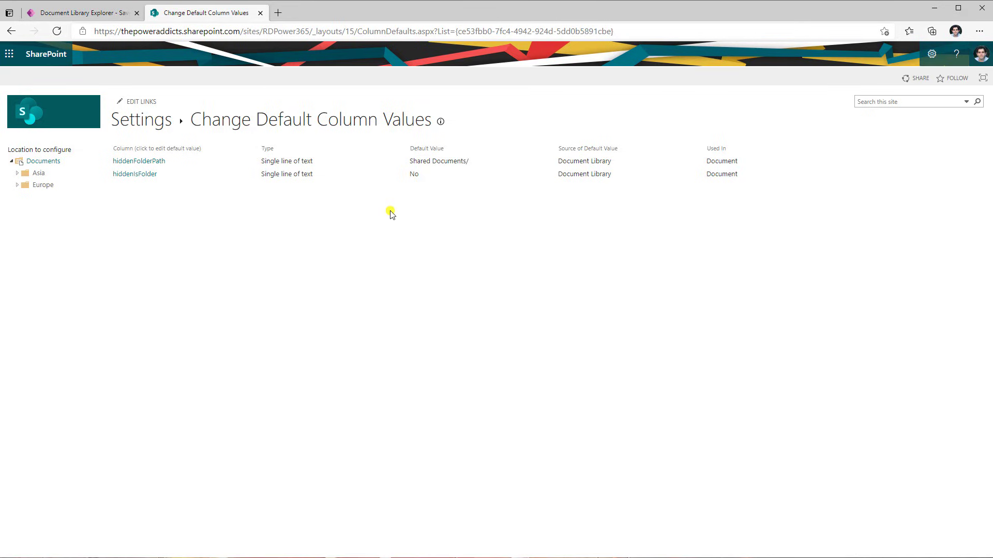
left_click(35, 161)
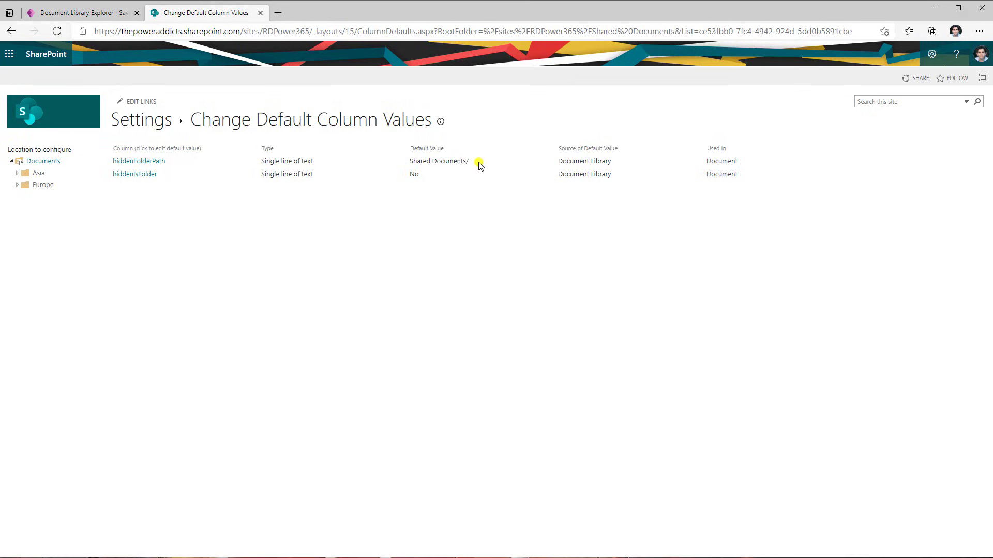
left_click(36, 174)
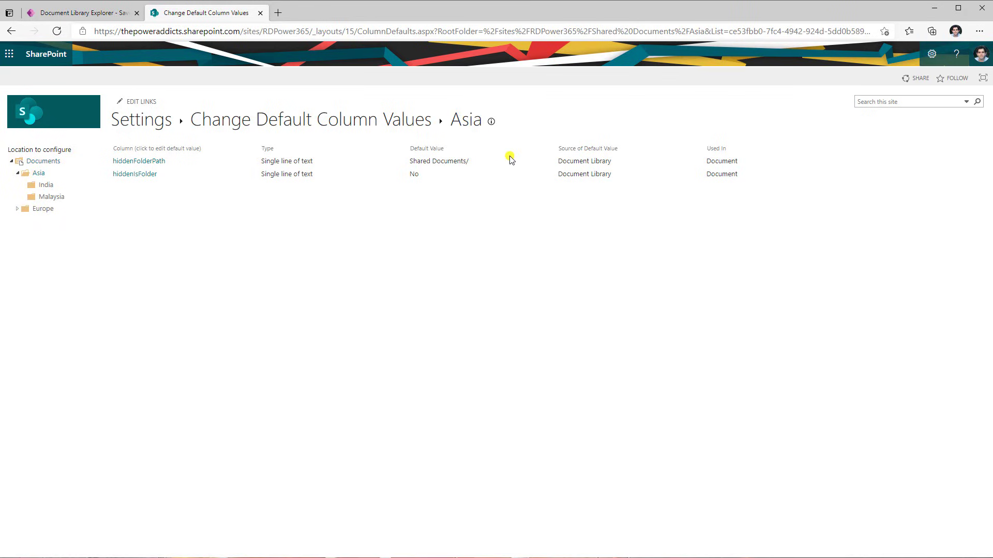
left_click(151, 164)
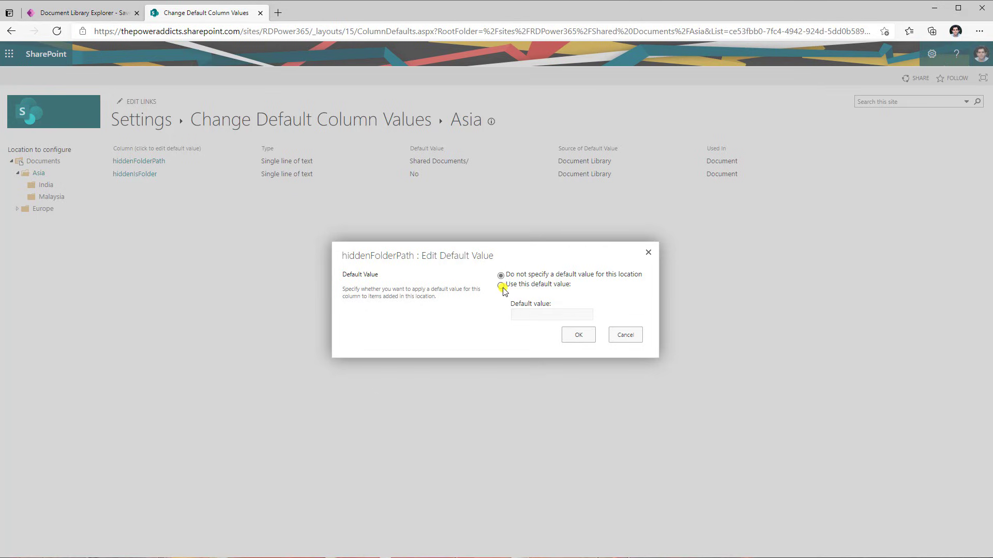
left_click(501, 285)
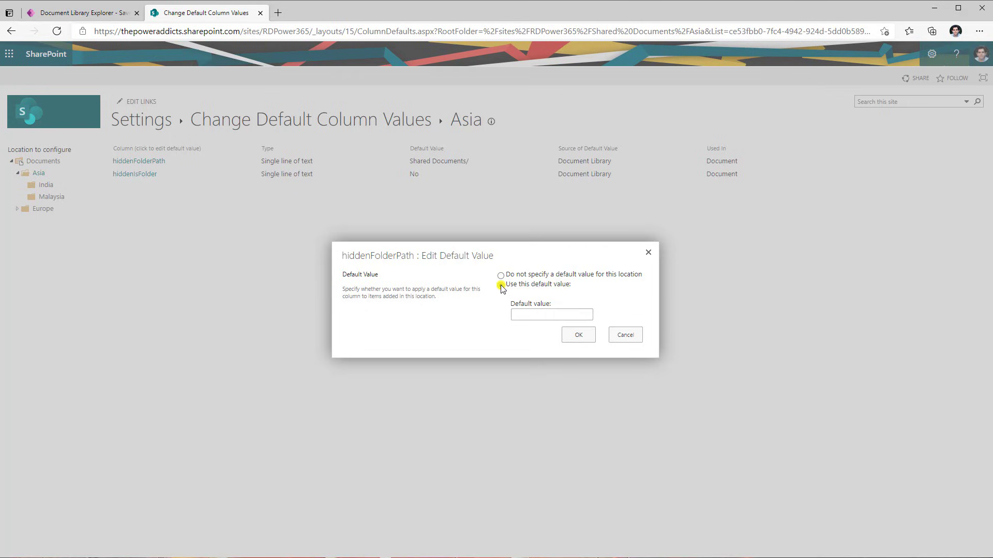
left_click(523, 316)
type("Shared Documents/")
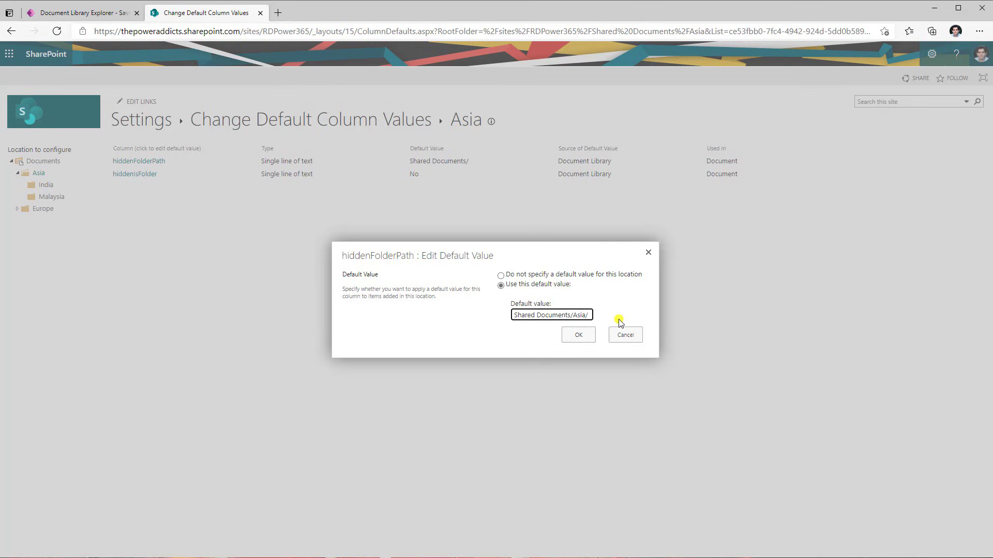
left_click(580, 335)
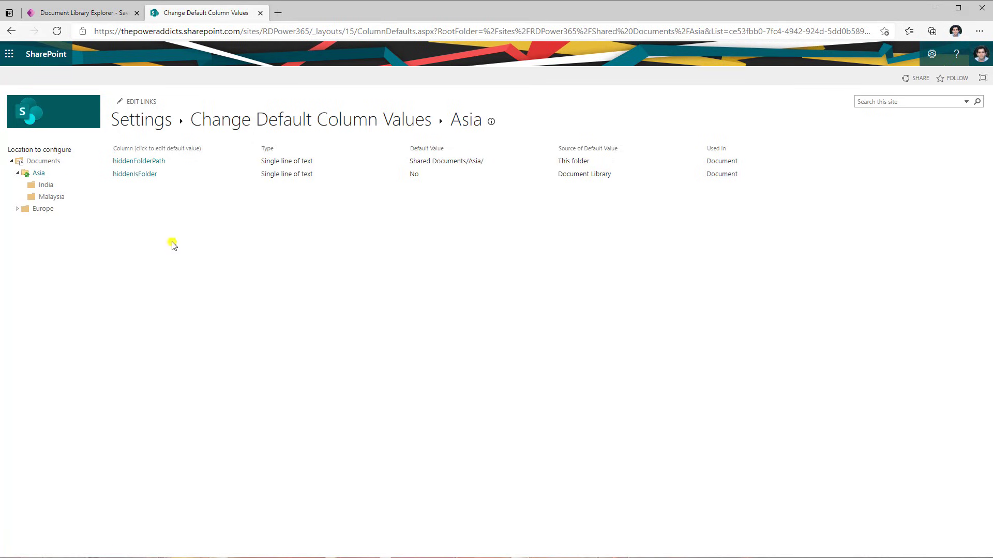
Set hiddenFolderPath's default value for the India folder to Shared Documents/Asia/India/
left_click(37, 173)
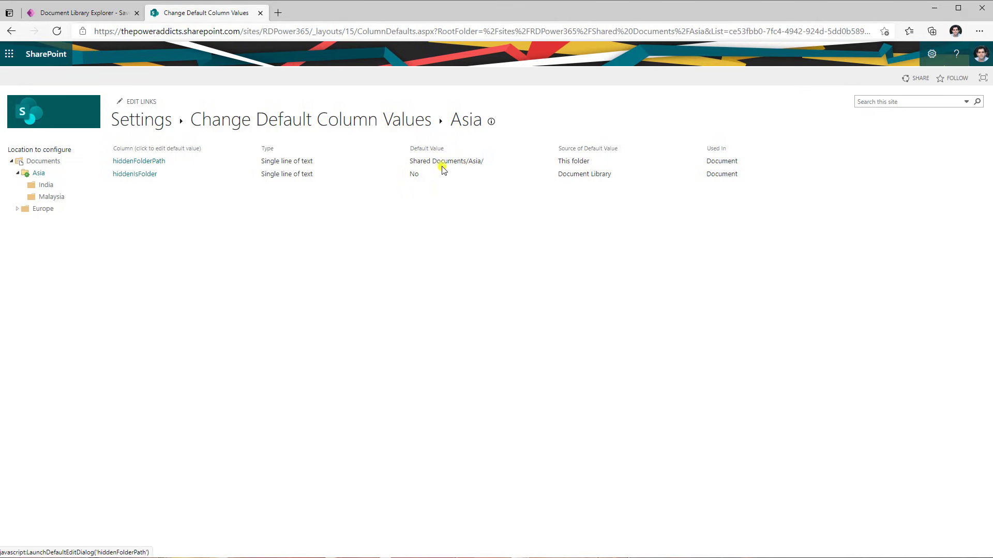
left_click(43, 190)
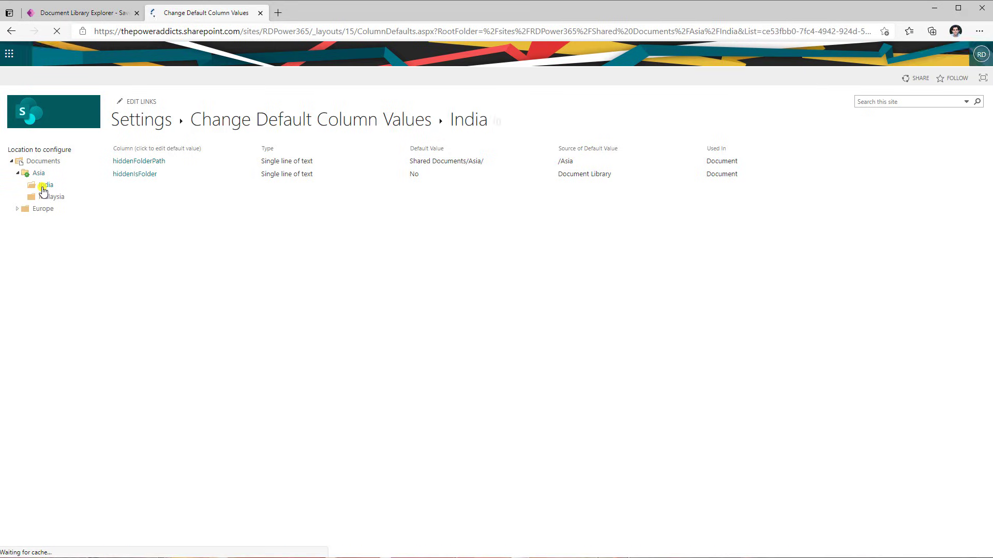
left_click(144, 164)
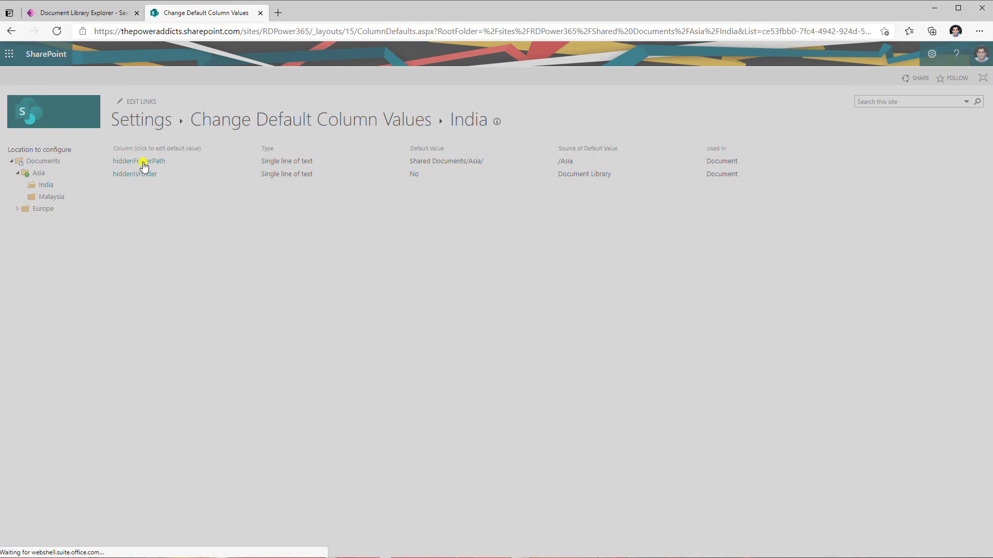
left_click(501, 286)
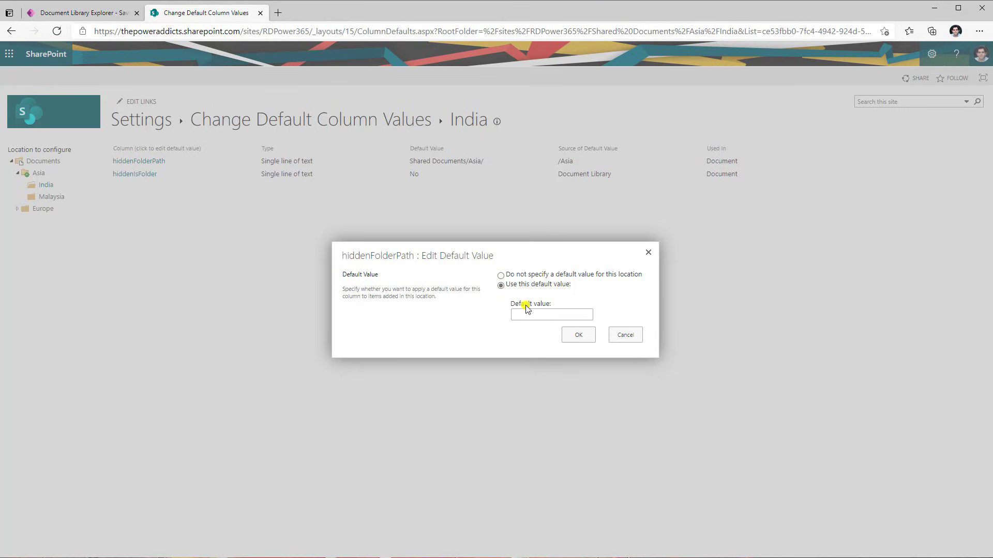
left_click(538, 314)
left_click(569, 335)
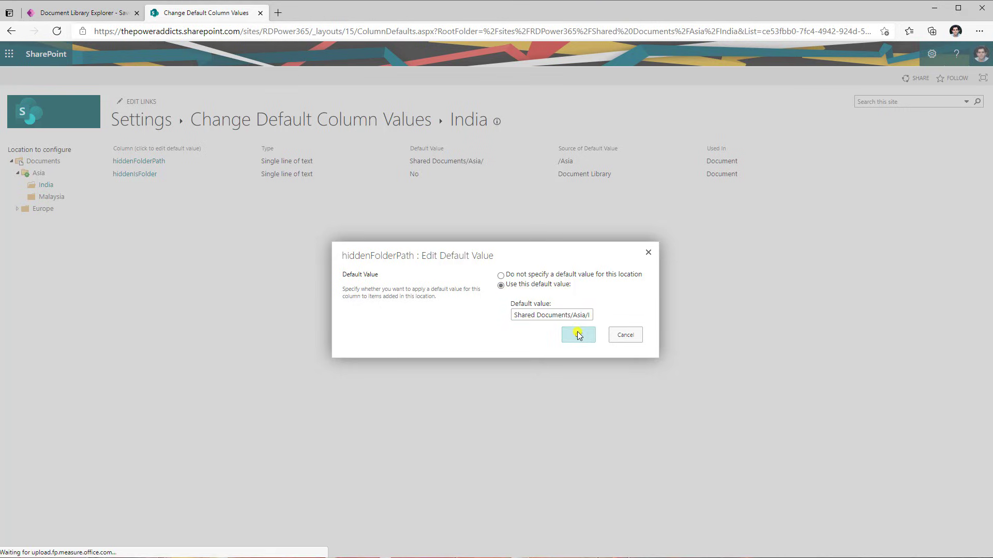
left_click(579, 335)
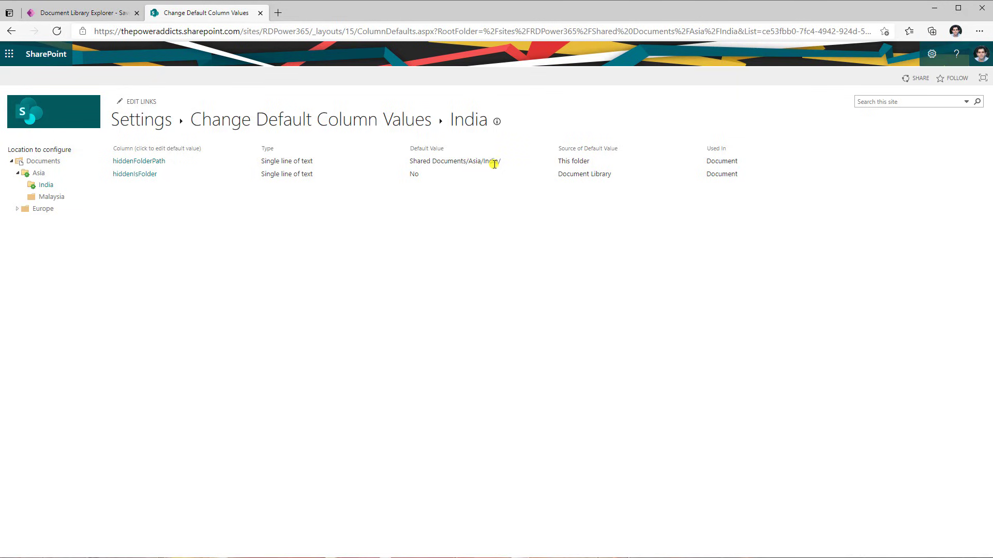
Set hiddenFolderPath's default value for the Malaysia folder to Shared Documents/Asia/Malaysia/
left_click(53, 198)
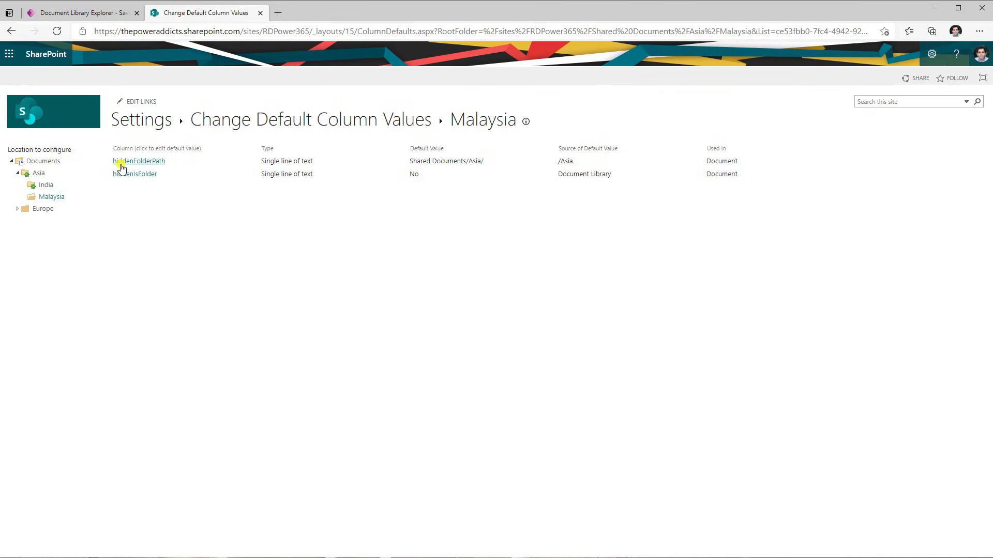
left_click(62, 200)
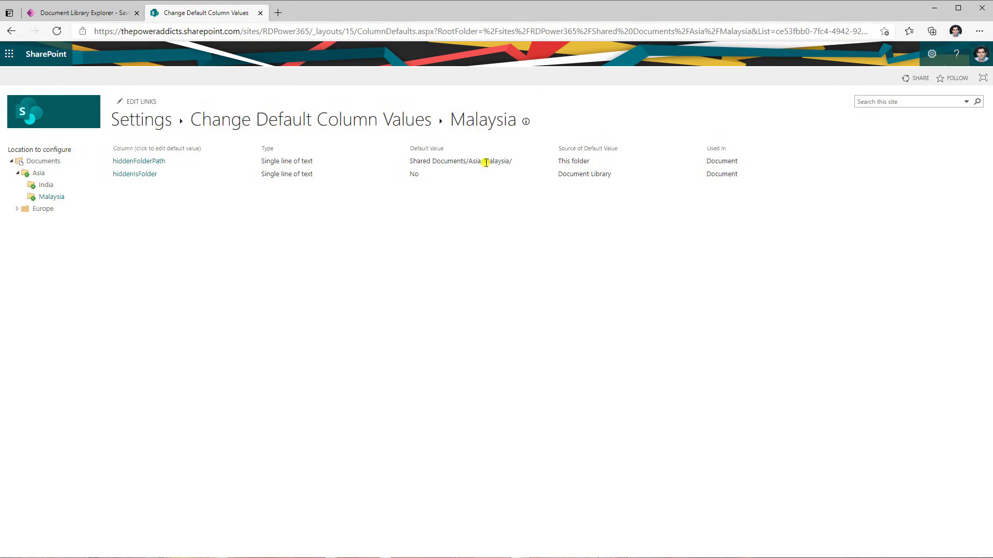
left_click(23, 209)
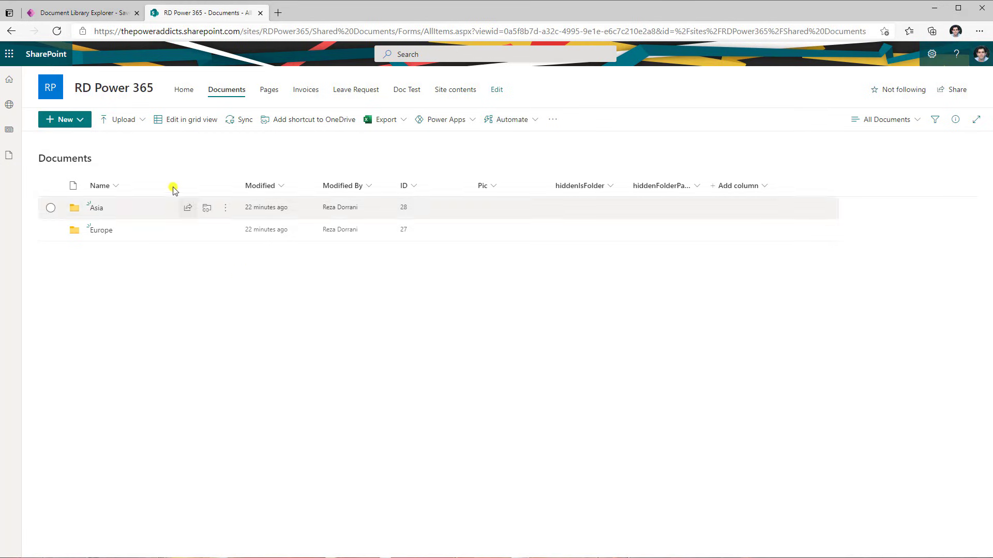
Upload alm.png and DV4T.pptx to the library root and widen the hiddenFolderPath column
left_click(124, 120)
left_click(137, 140)
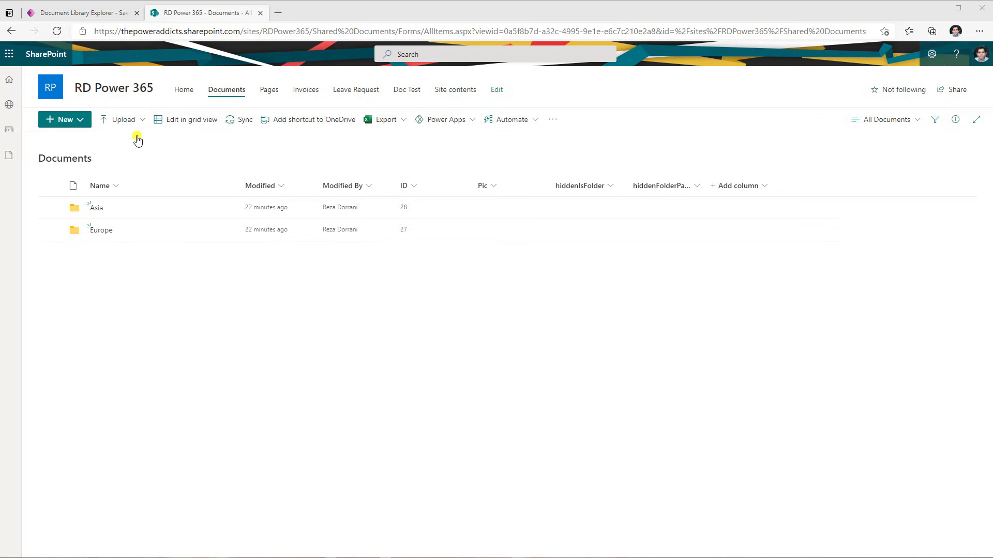
left_click(132, 108)
double_click(291, 93)
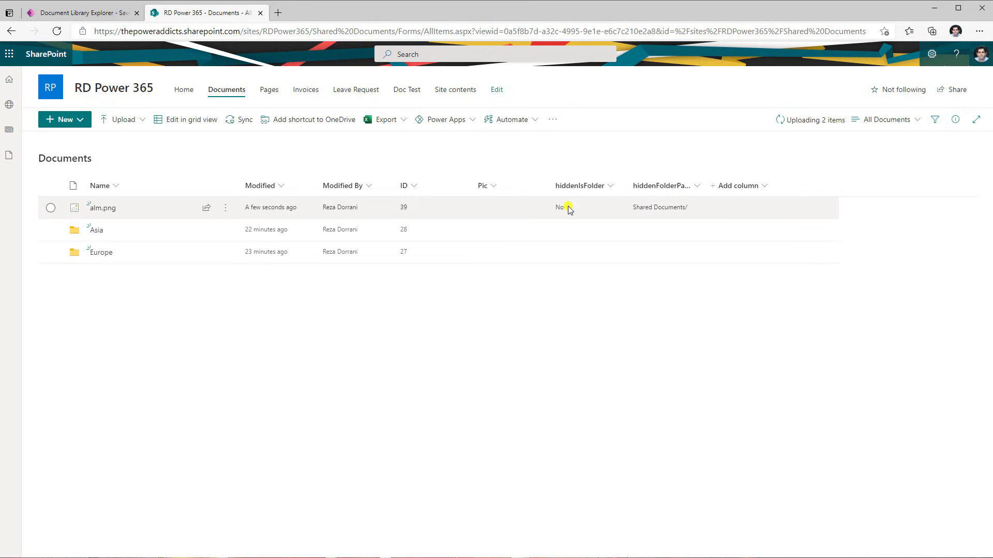
left_click_drag(704, 186, 735, 186)
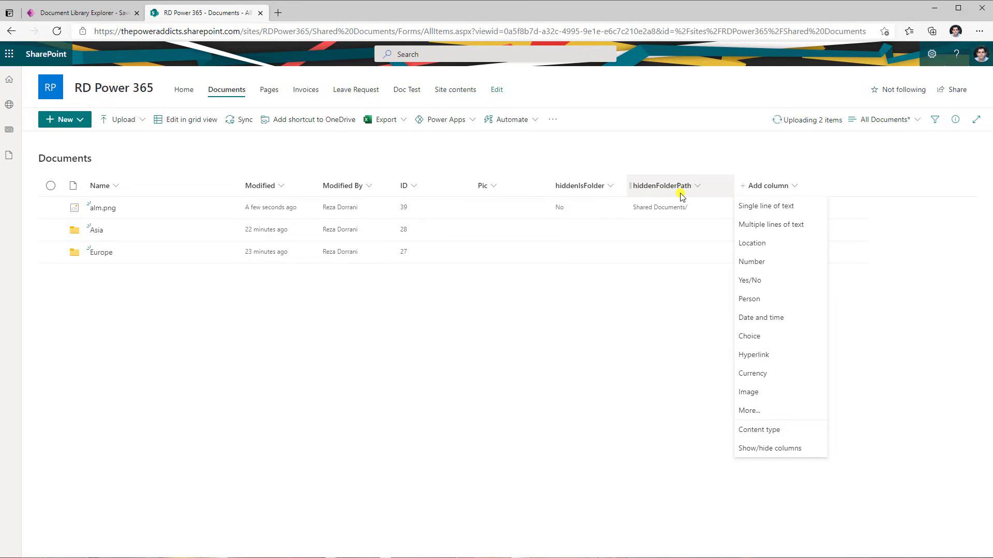
left_click(689, 163)
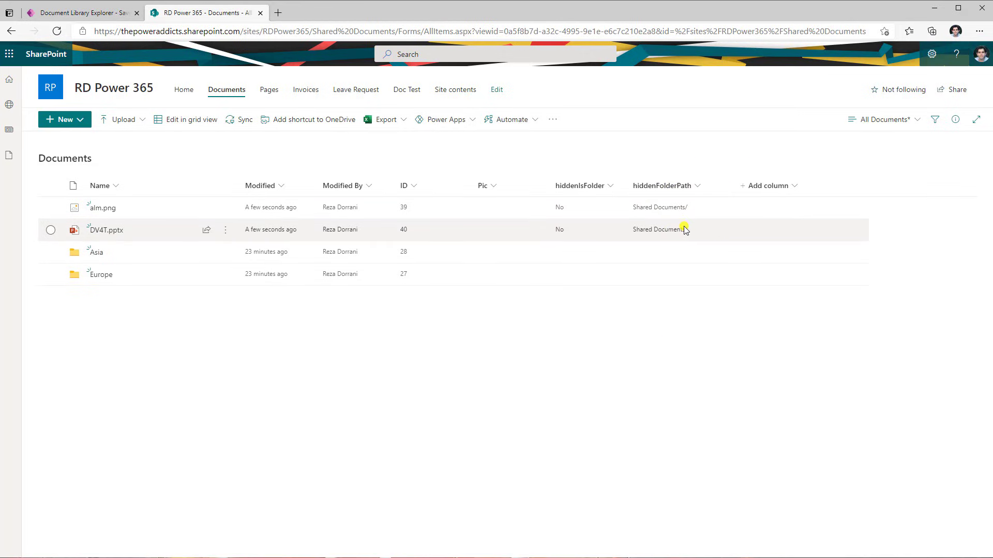
Open the Asia folder and upload Flow approval.docx into it
mouse_move(206, 215)
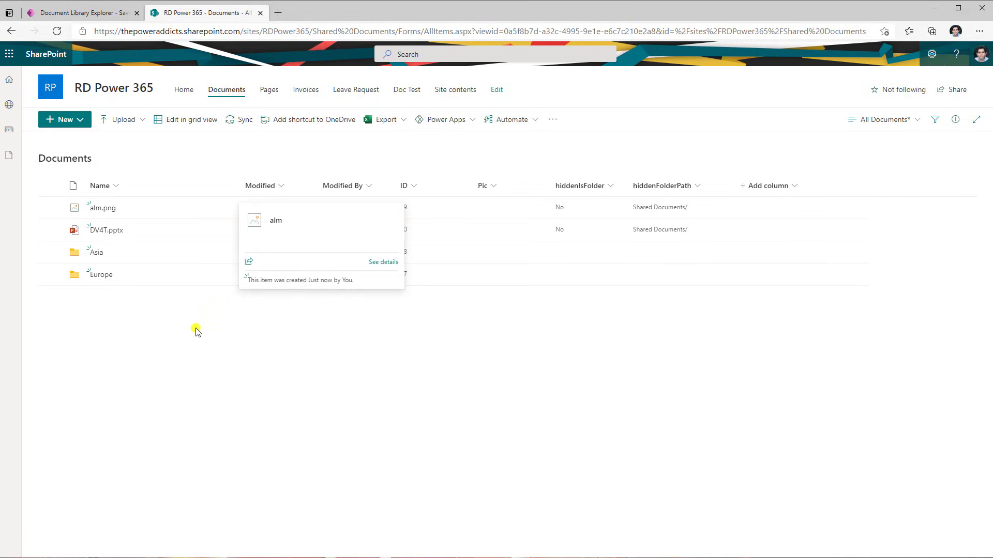
left_click(96, 253)
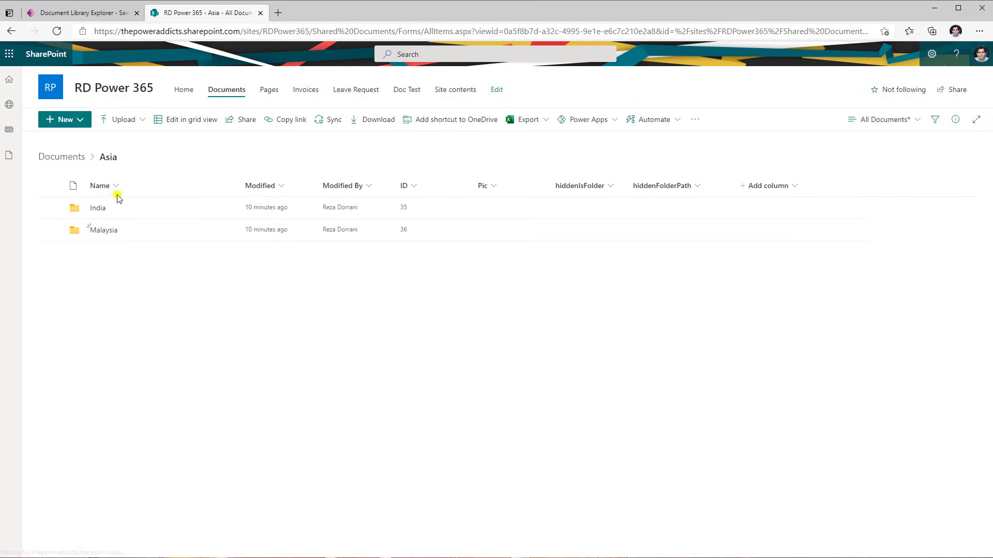
left_click(124, 120)
left_click(134, 140)
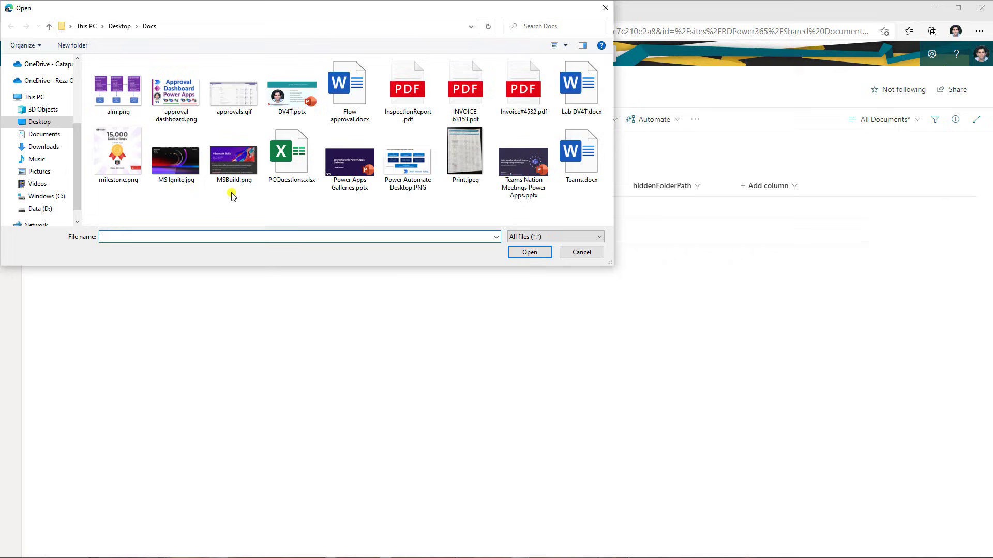
double_click(351, 101)
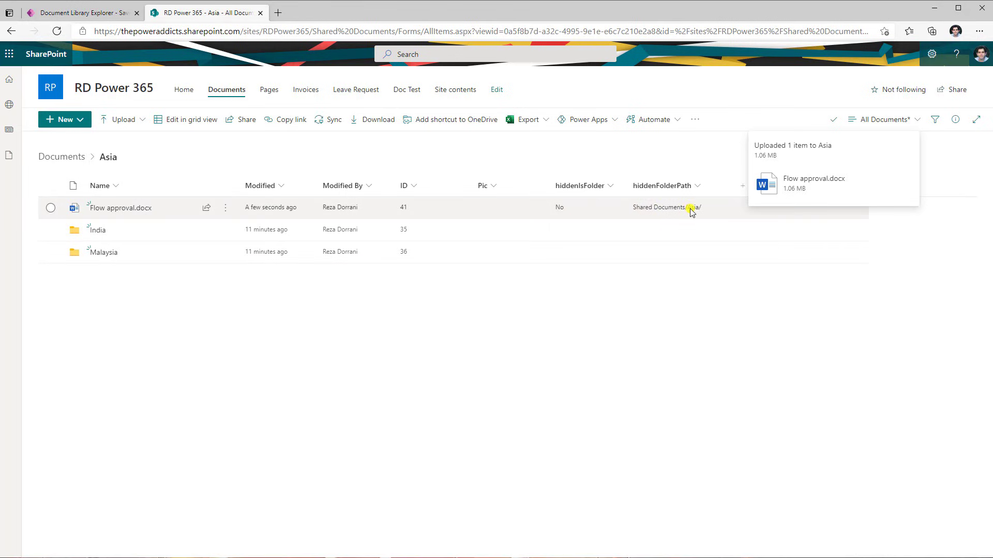
Upload INVOICE 63153.pdf and InspectionReport.pdf into the India folder, then return to the library root
left_click(98, 229)
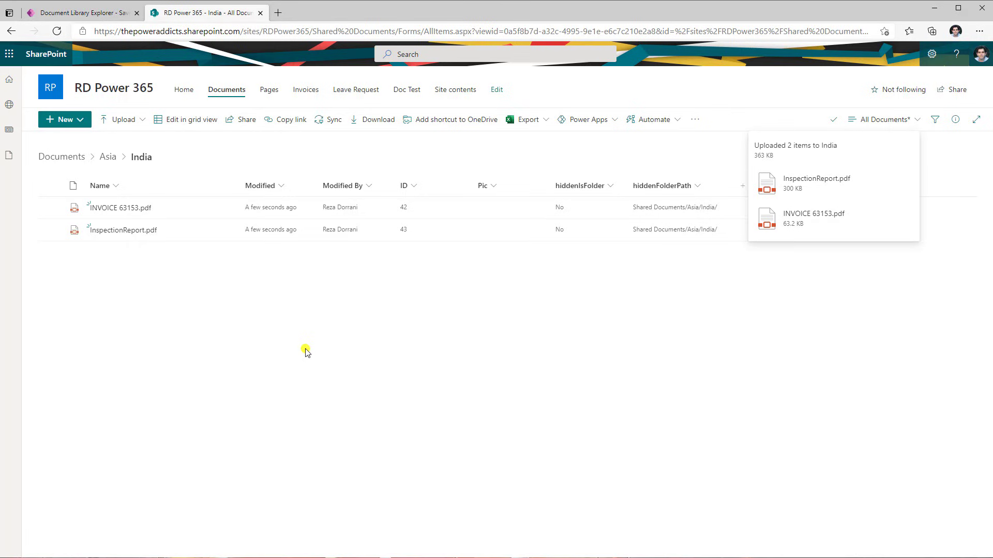
left_click(108, 157)
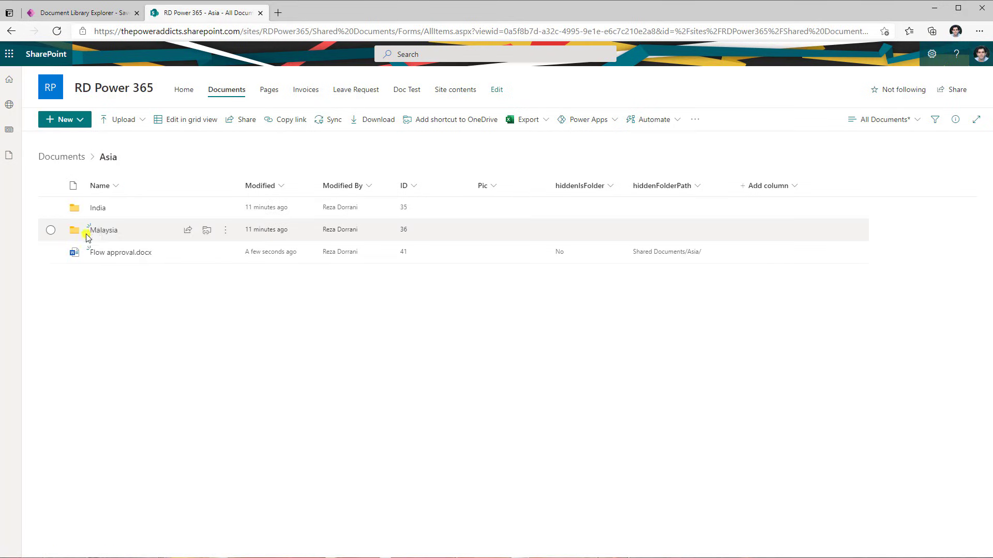
left_click(62, 157)
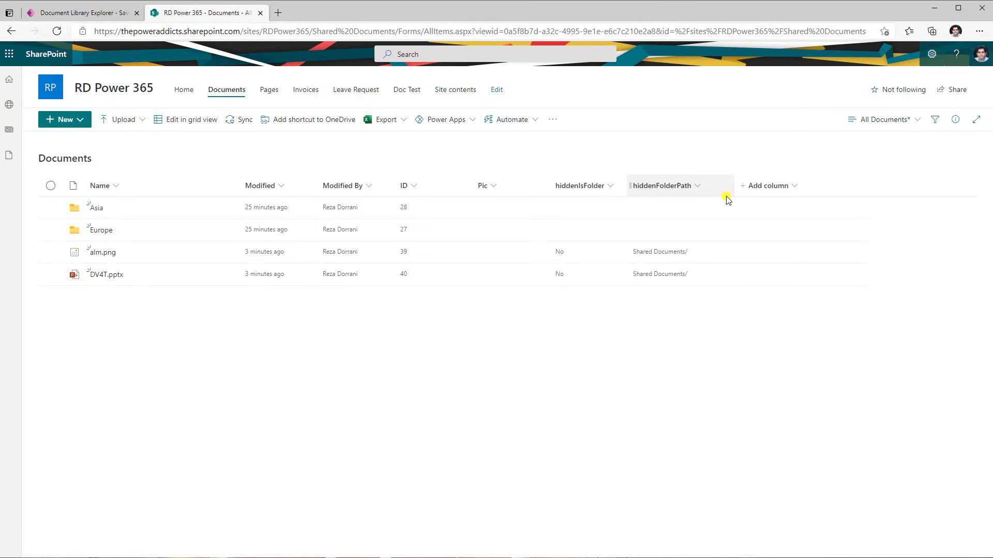
In grid view, paste Shared Documents/ into hiddenFolderPath for the Asia and Europe folders, then exit grid view
left_click(182, 123)
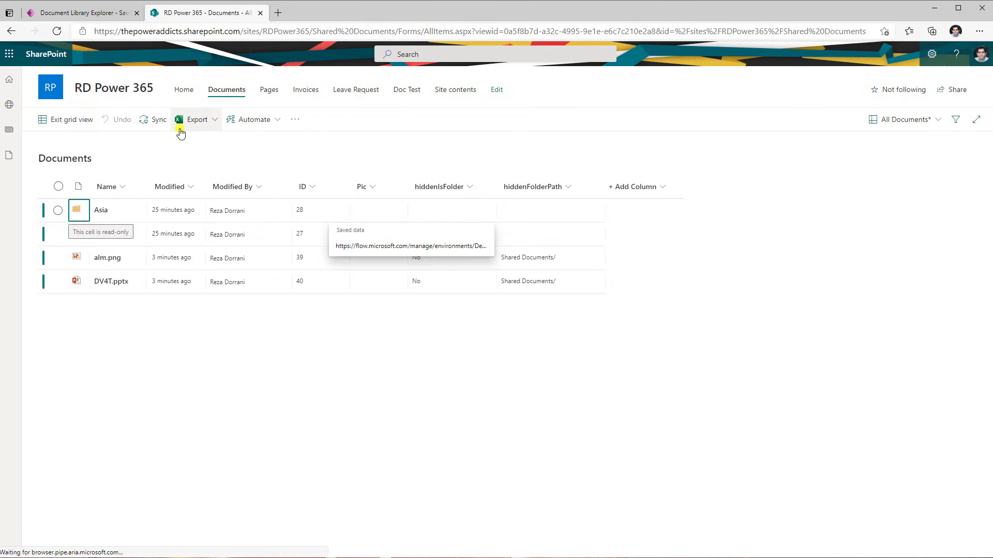
left_click(532, 216)
type("Shared Documents/")
left_click(548, 232)
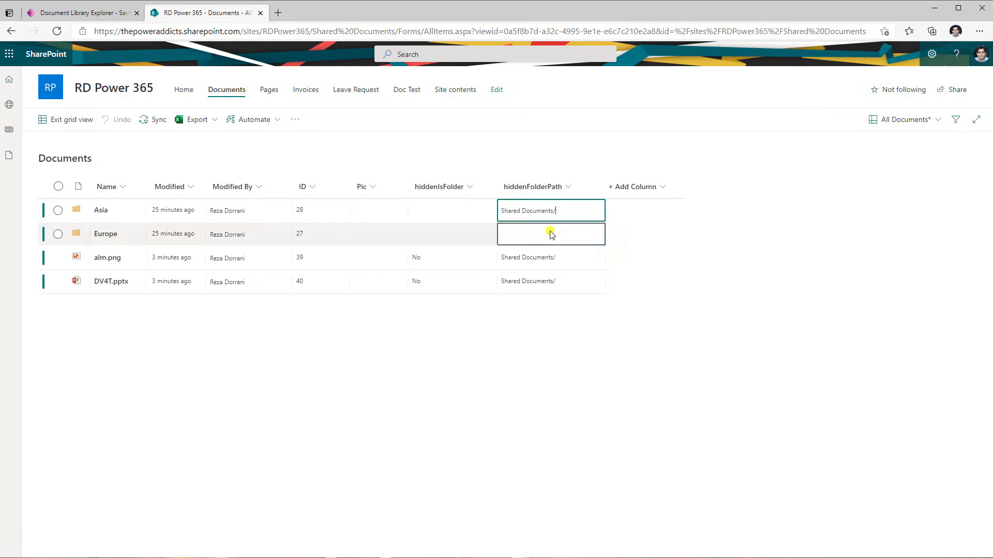
left_click(548, 232)
type("Shared Documents/")
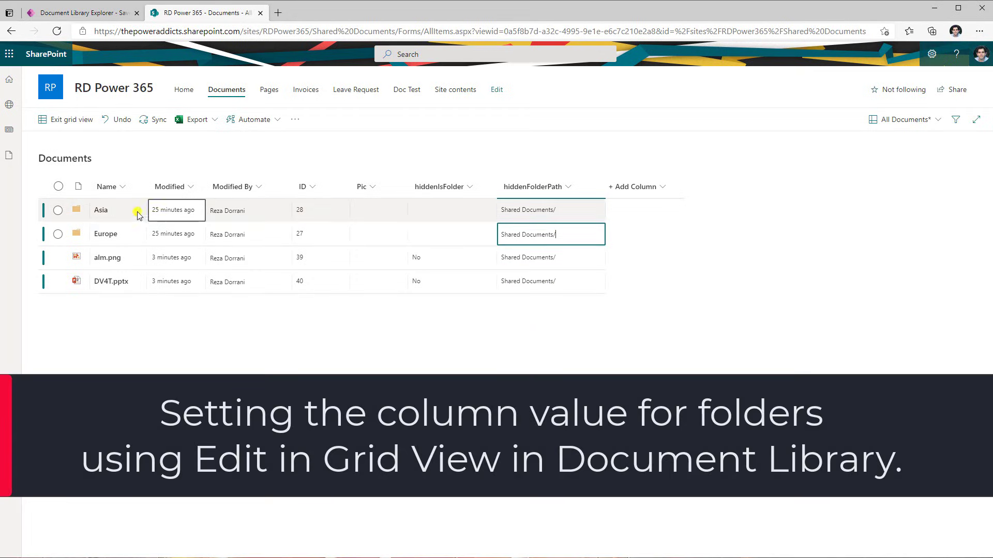
left_click(78, 121)
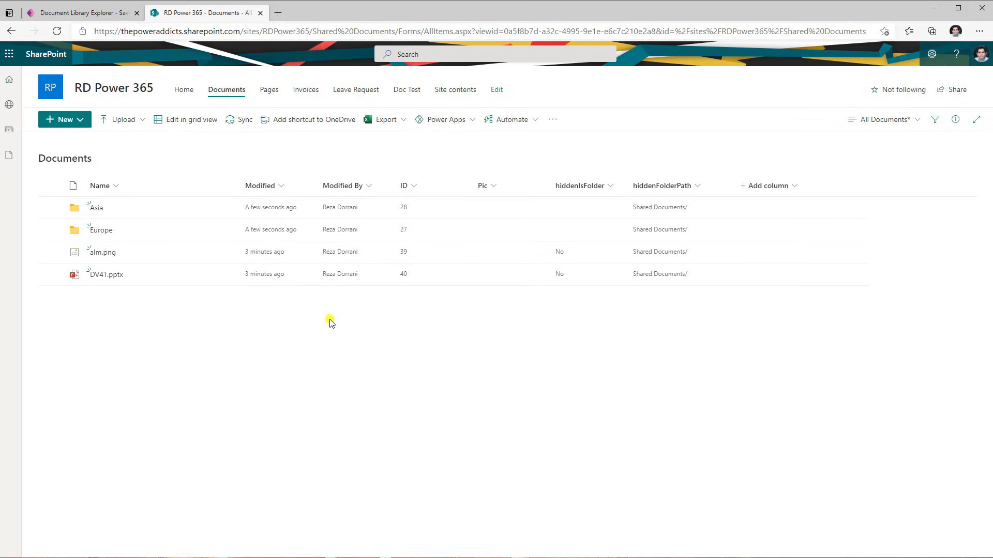
left_click(96, 207)
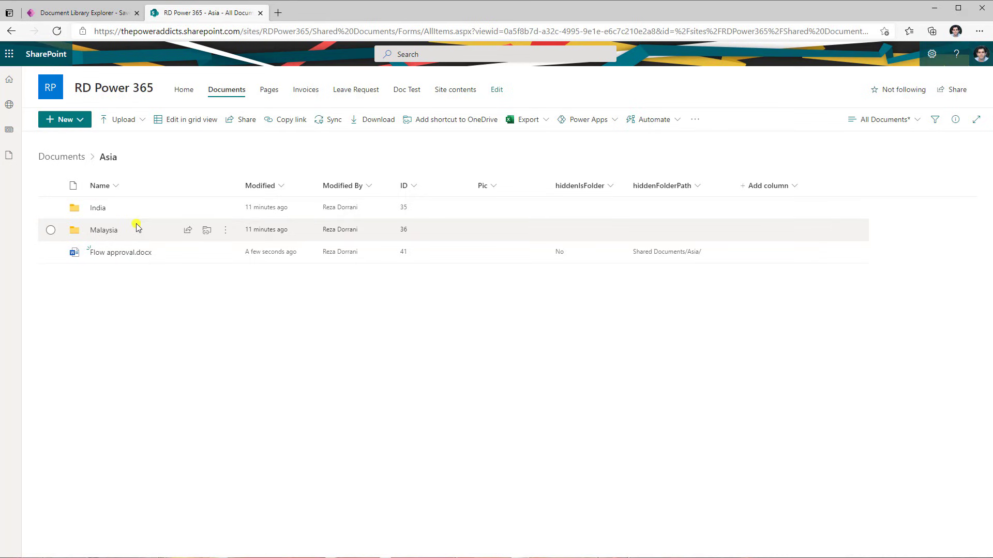
left_click(190, 122)
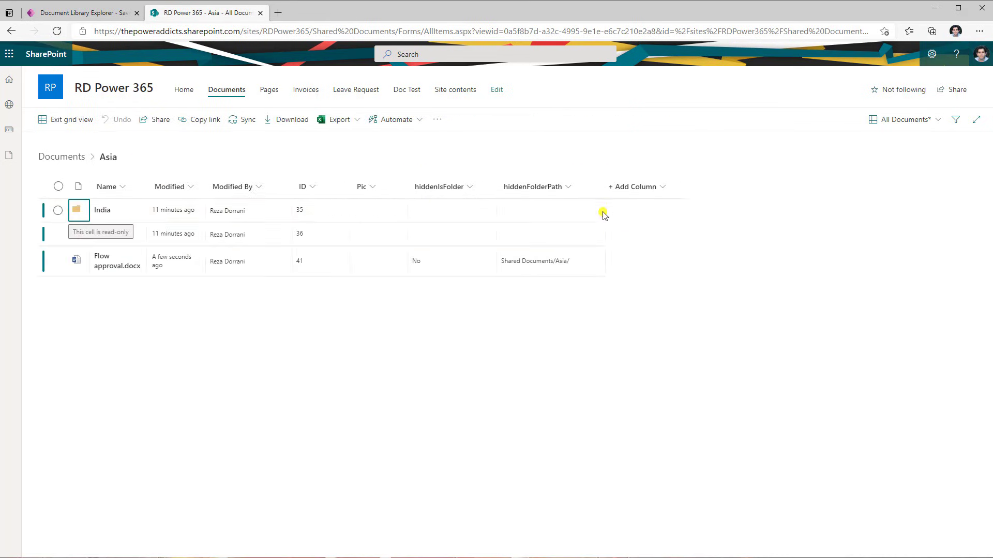
left_click(543, 261)
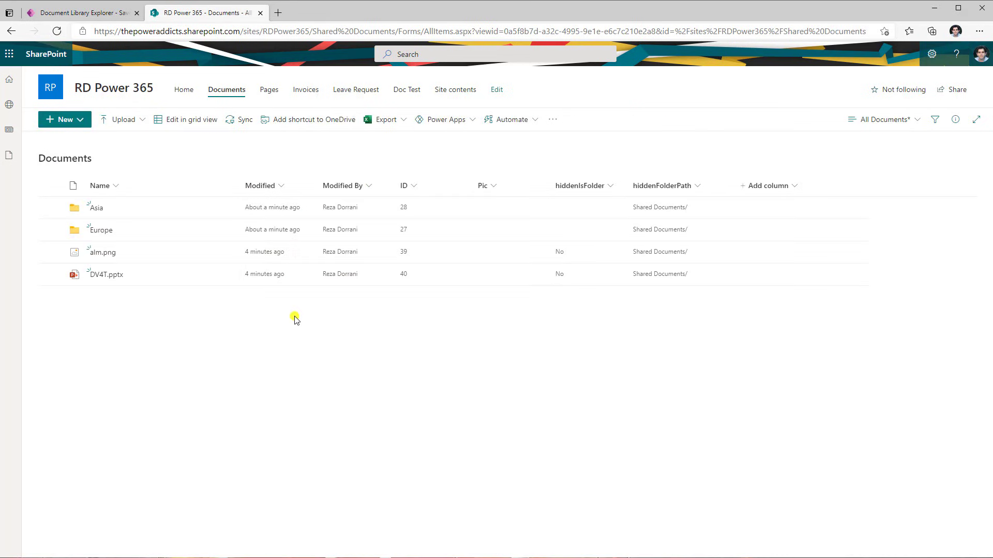
In the app, change the gallery's Items filter to compare hiddenFolderPath instead of 'Folder path' with Shared Documents/
left_click(103, 13)
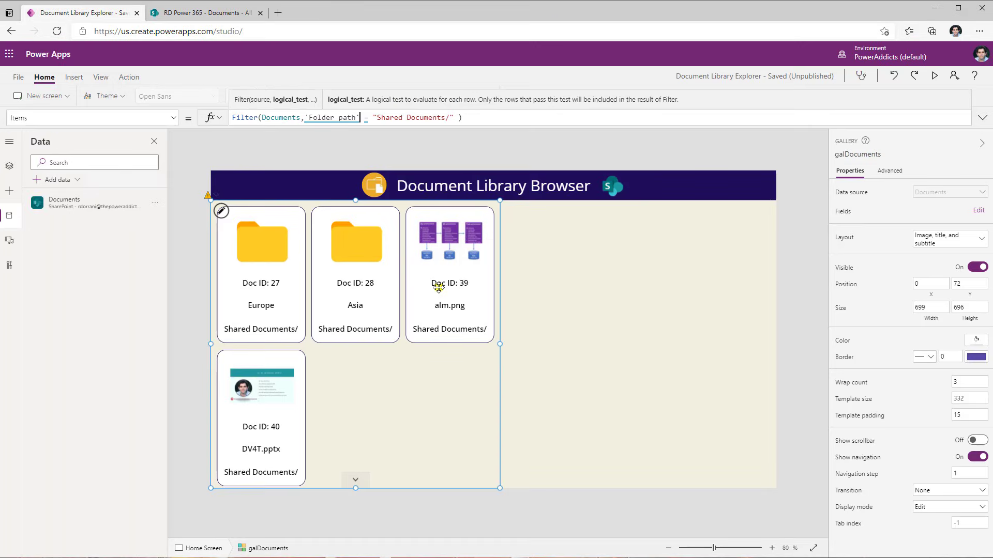
mouse_move(325, 118)
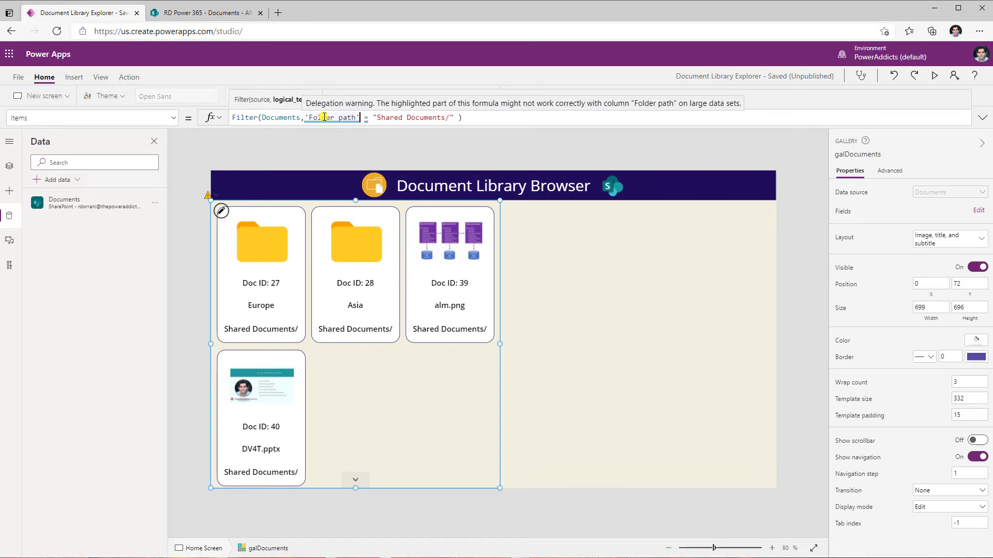
left_click(360, 117)
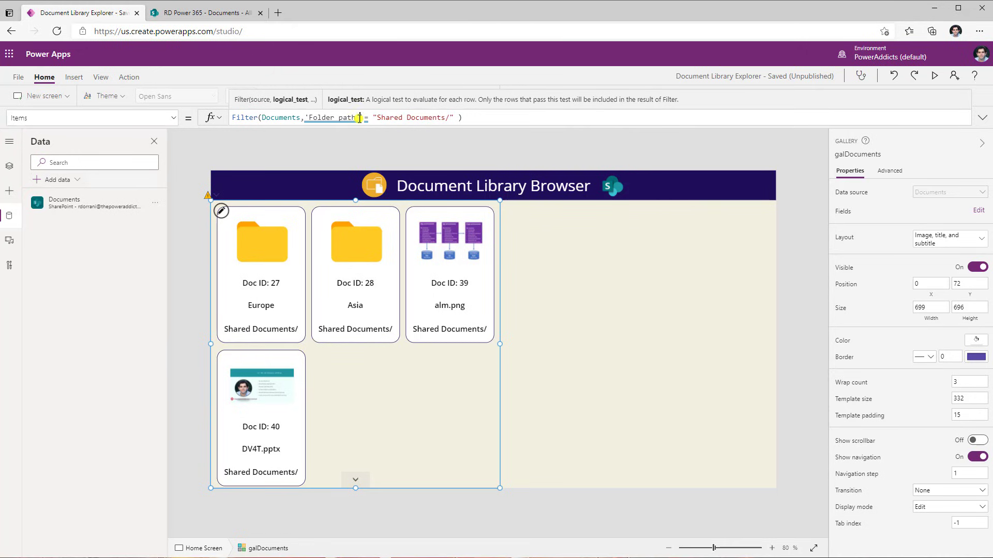
left_click_drag(359, 117, 301, 118)
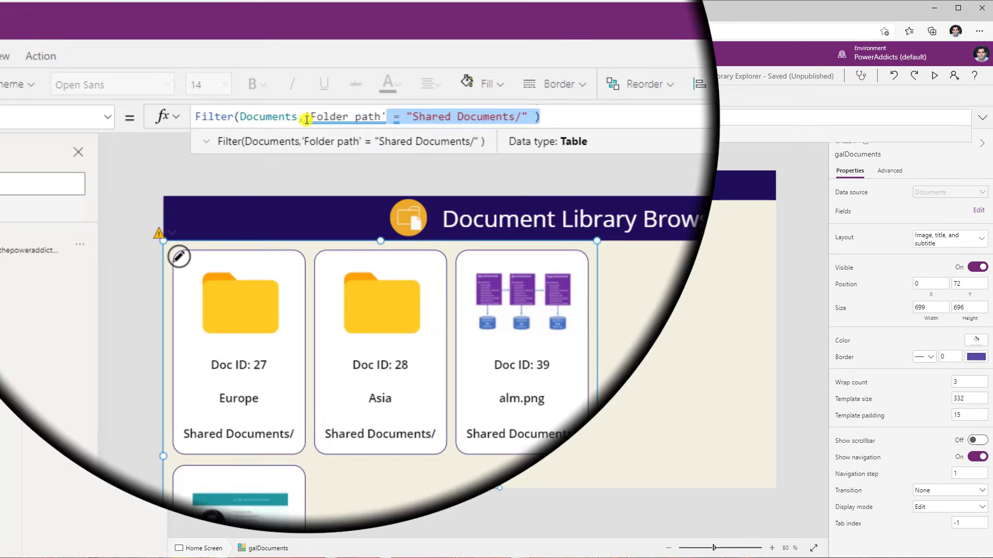
type("hid")
left_click(293, 158)
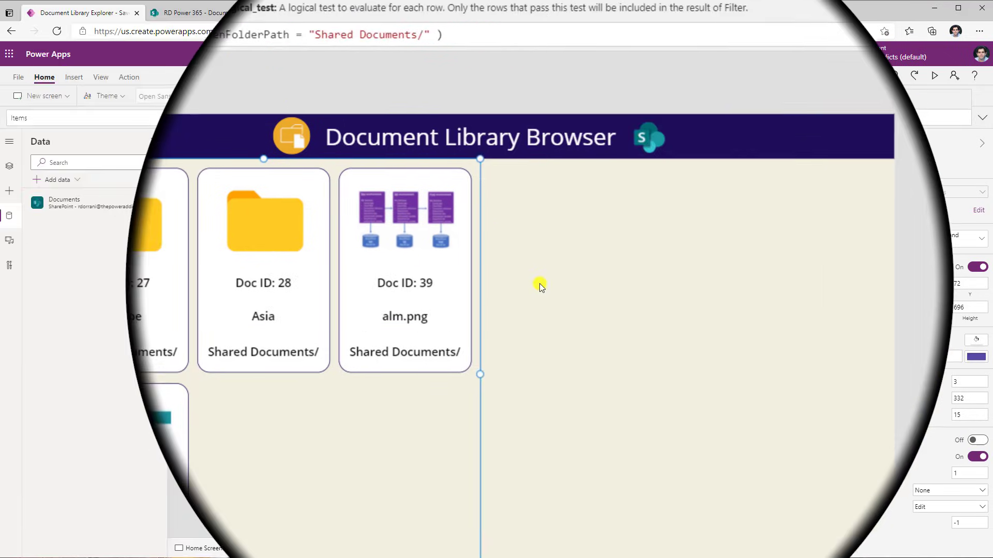
left_click(533, 502)
left_click(448, 404)
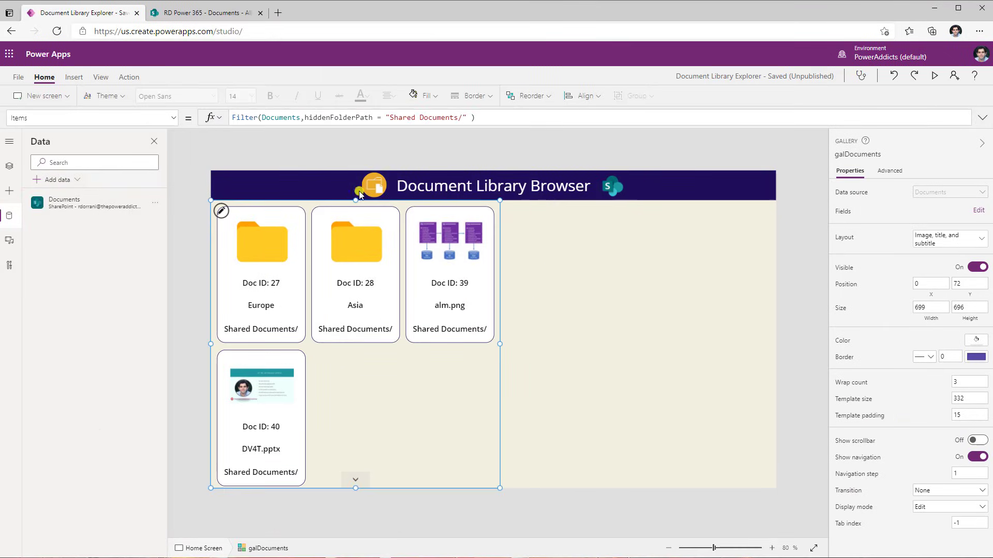
Preview the app and open the alm.png, DV4T.pptx and Asia items in the gallery
double_click(343, 118)
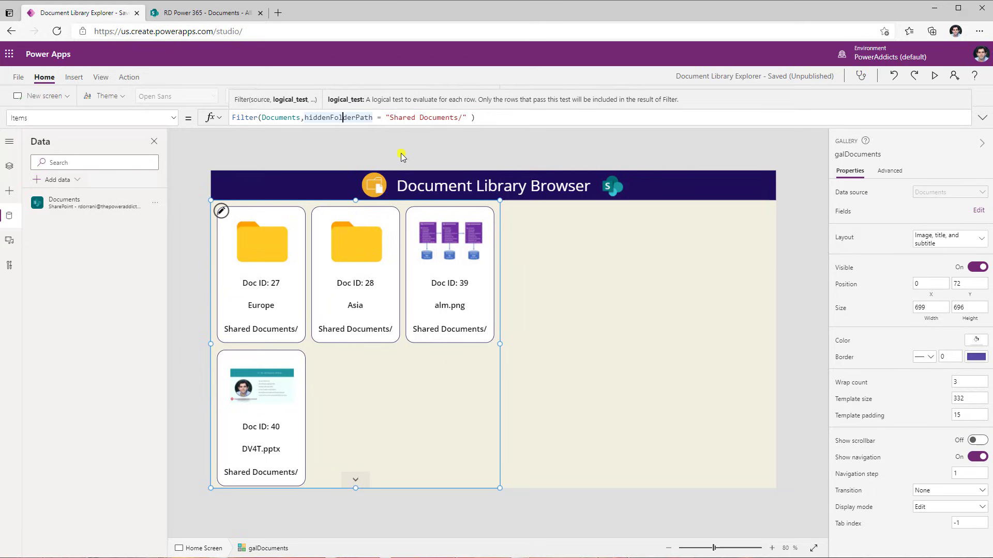
key("F5")
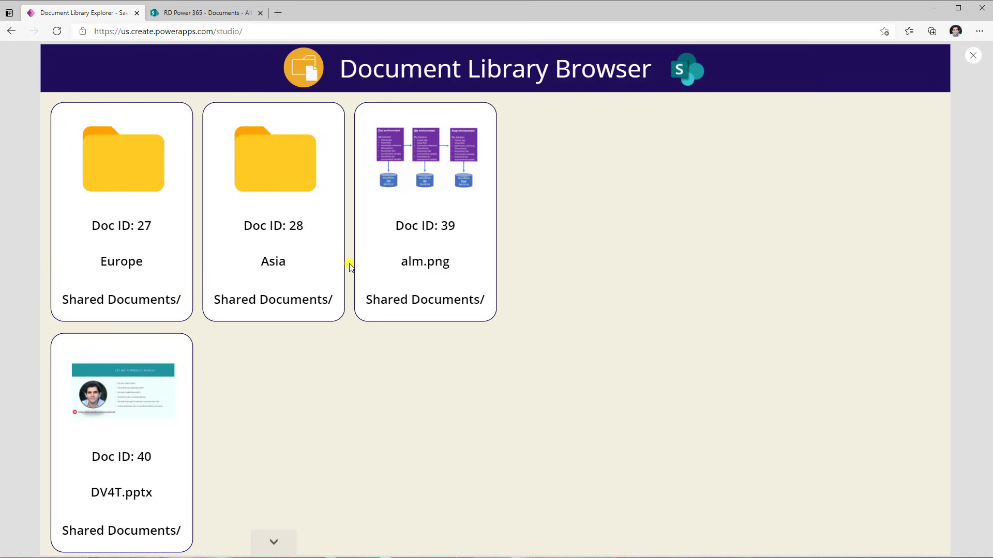
left_click(407, 220)
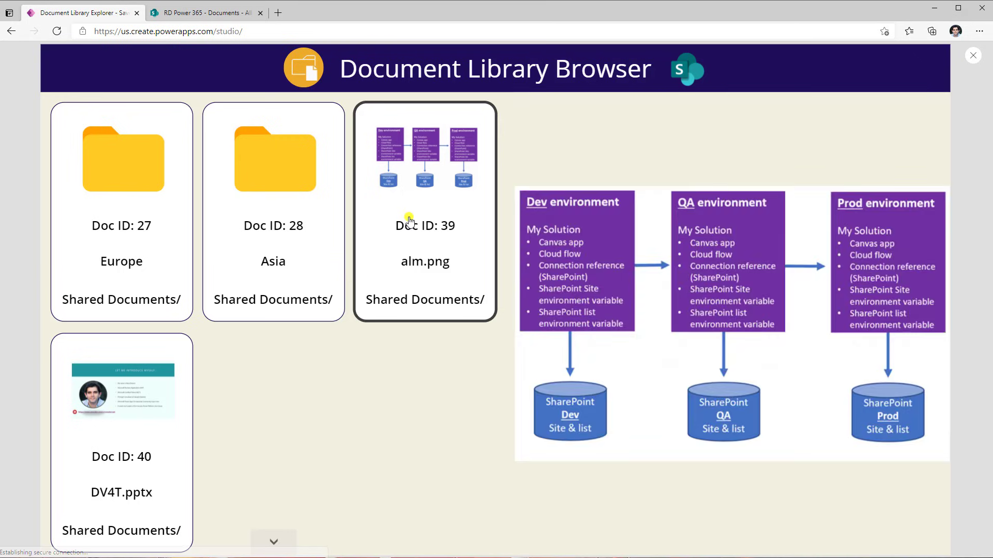
left_click(163, 432)
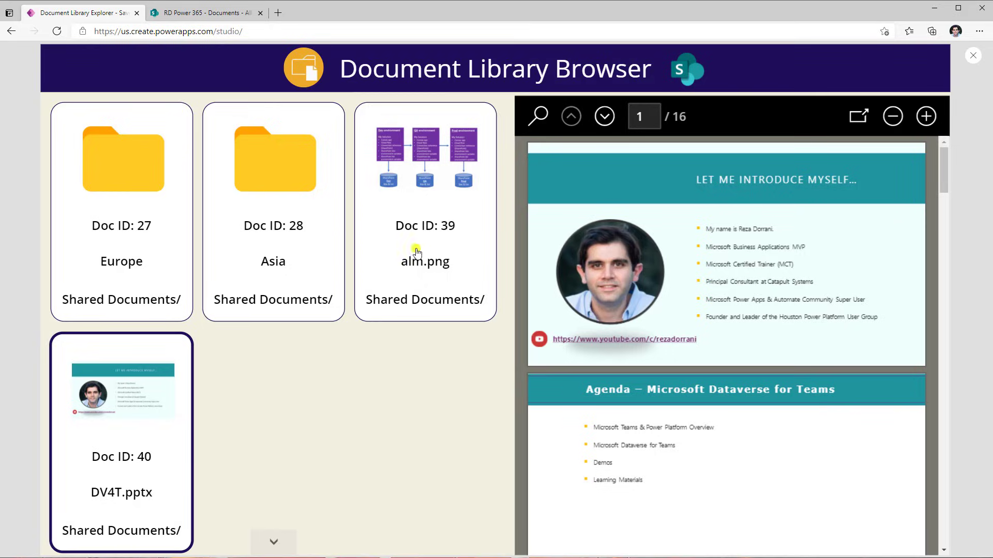
left_click(290, 220)
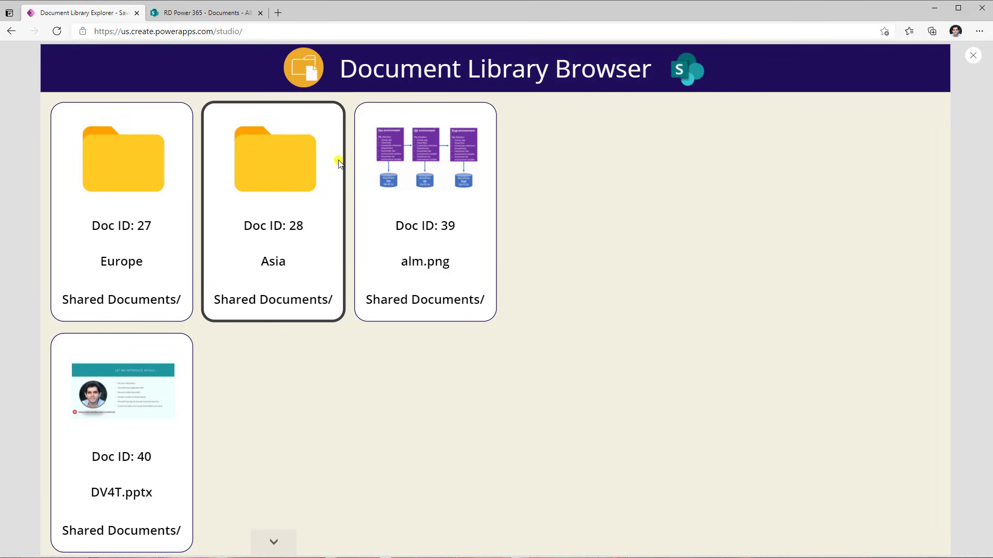
left_click(970, 51)
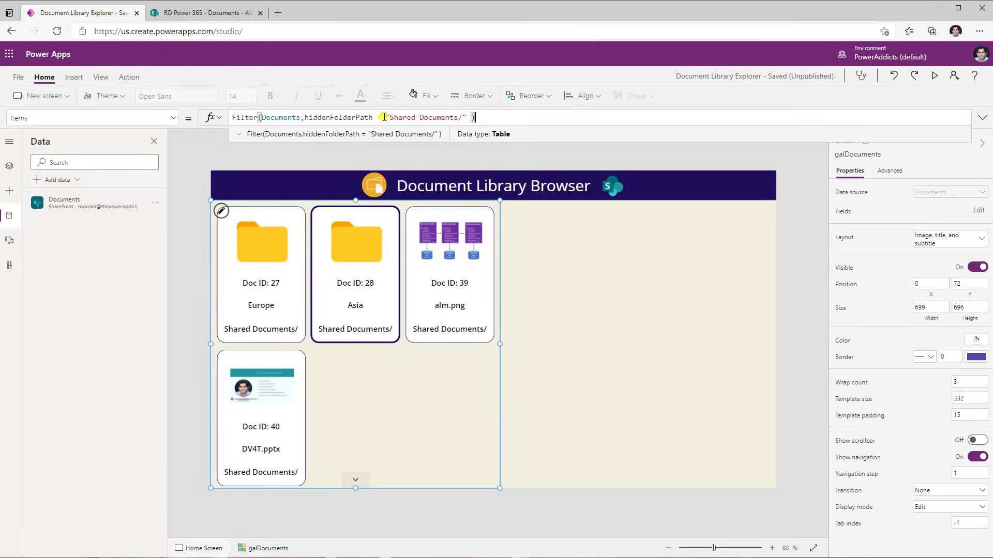
Set the App OnStart to Set(varCurrentPath,"Shared Documents/") and run OnStart
left_click_drag(383, 117, 467, 118)
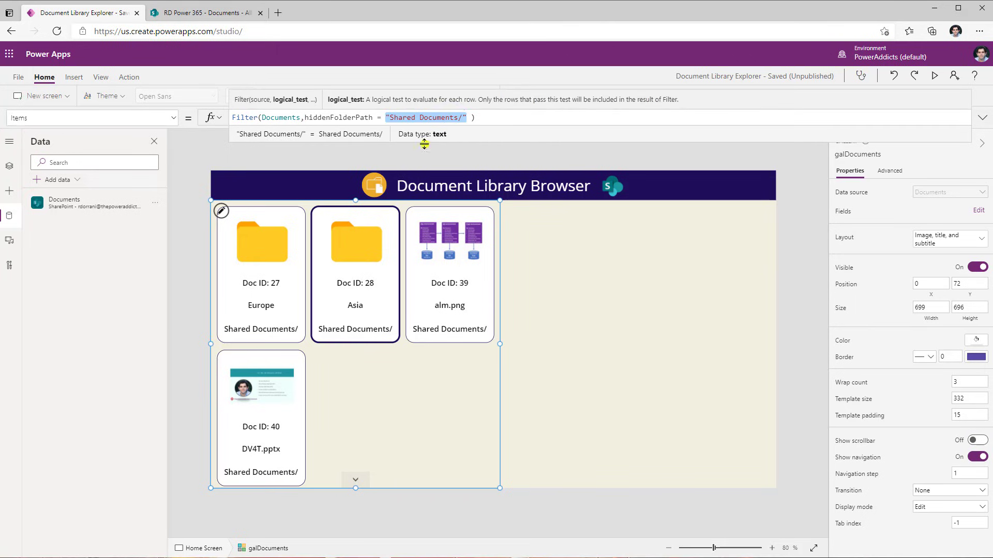
left_click(14, 166)
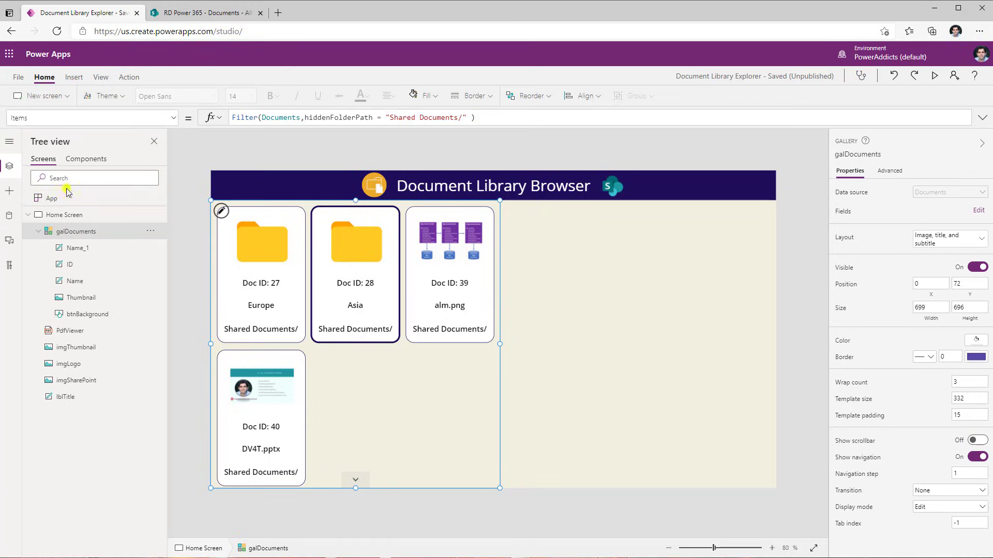
left_click(70, 199)
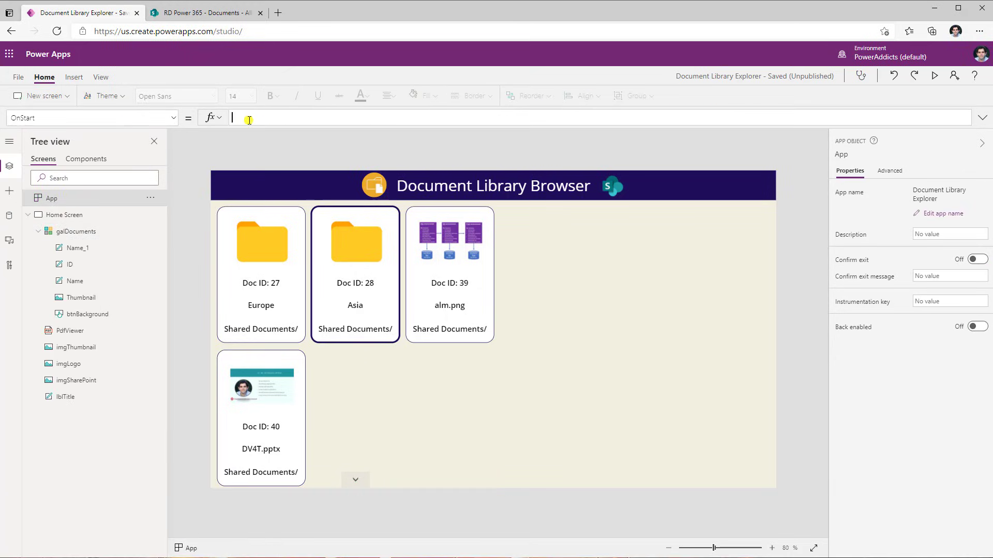
type("Set(varCurrentPath")
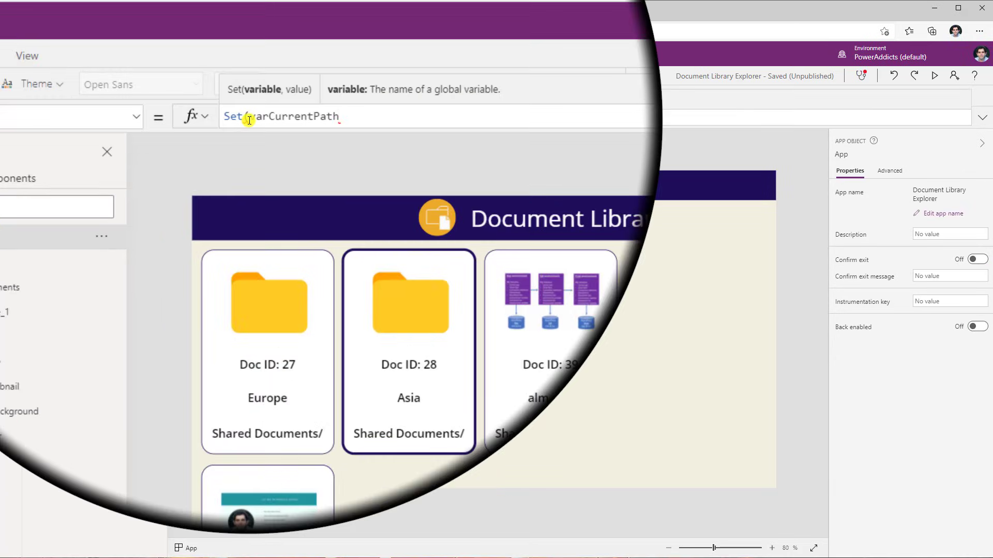
type(",\"Shared Documents/\"")
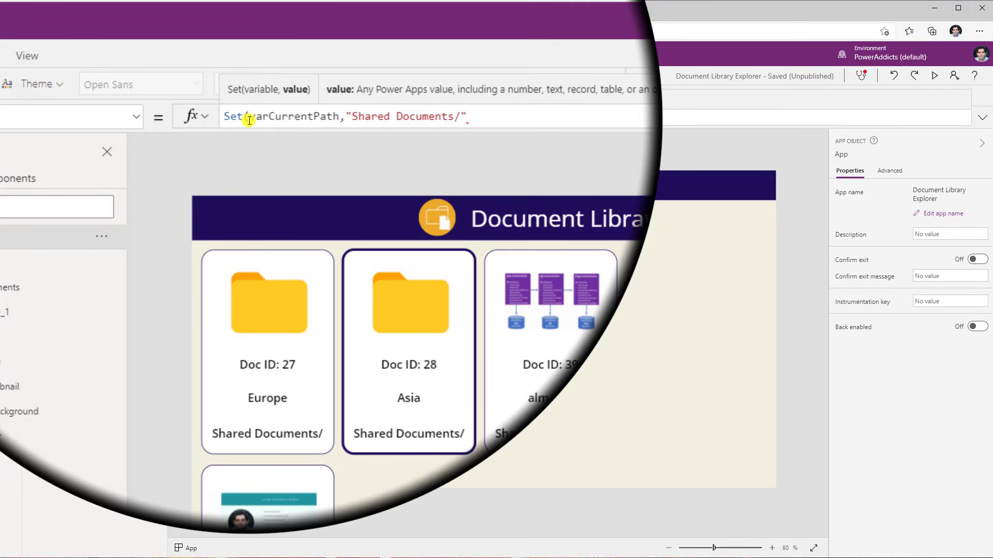
type(");")
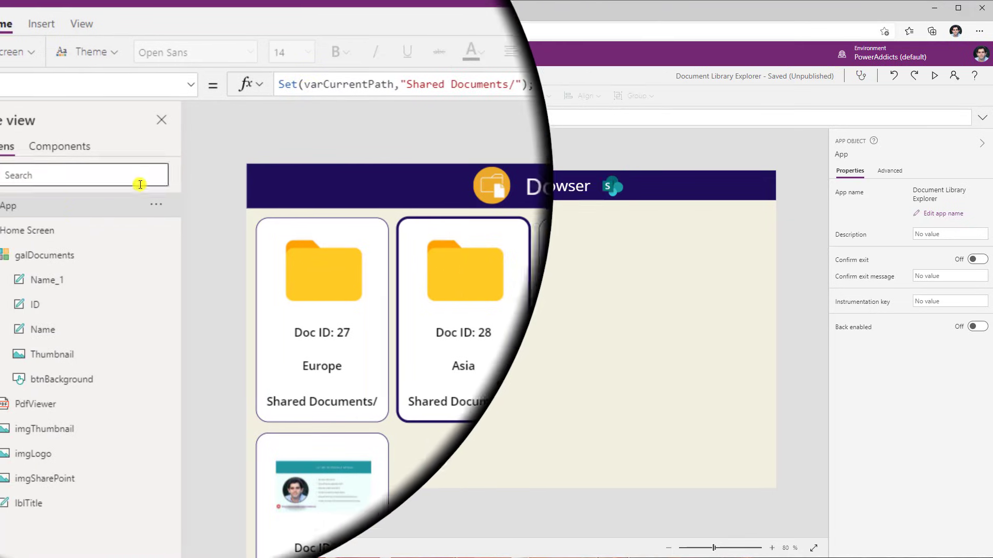
right_click(101, 205)
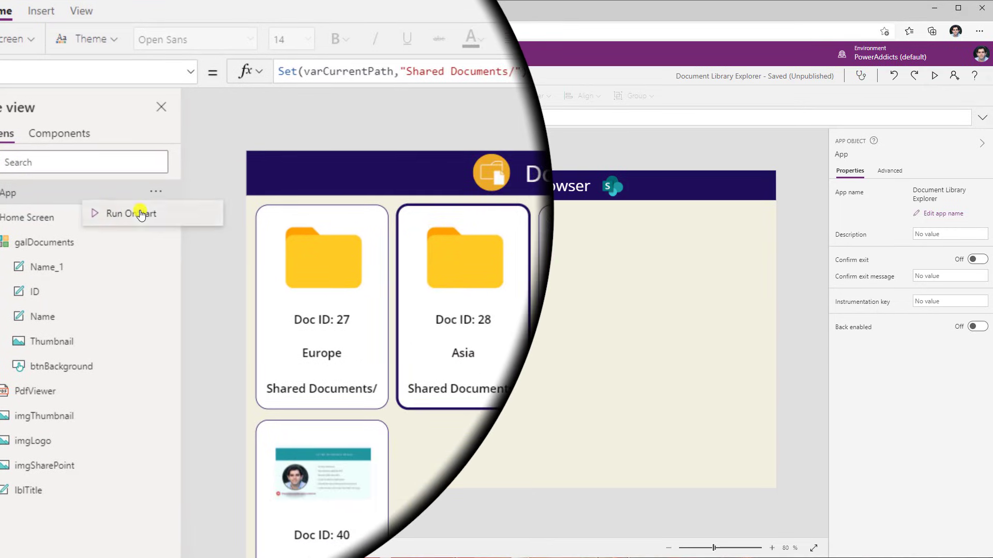
left_click(179, 219)
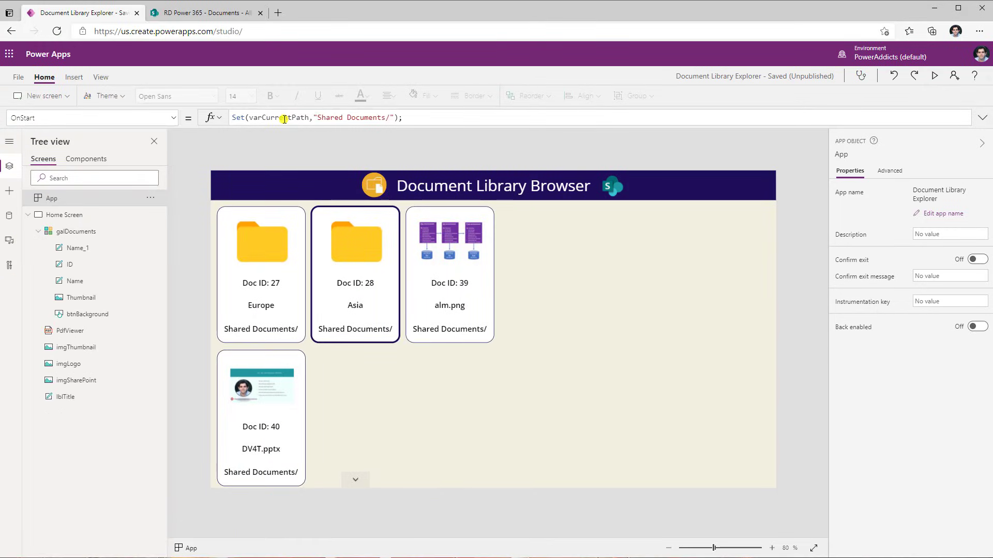
double_click(284, 119)
key("ctrl+c")
left_click(365, 404)
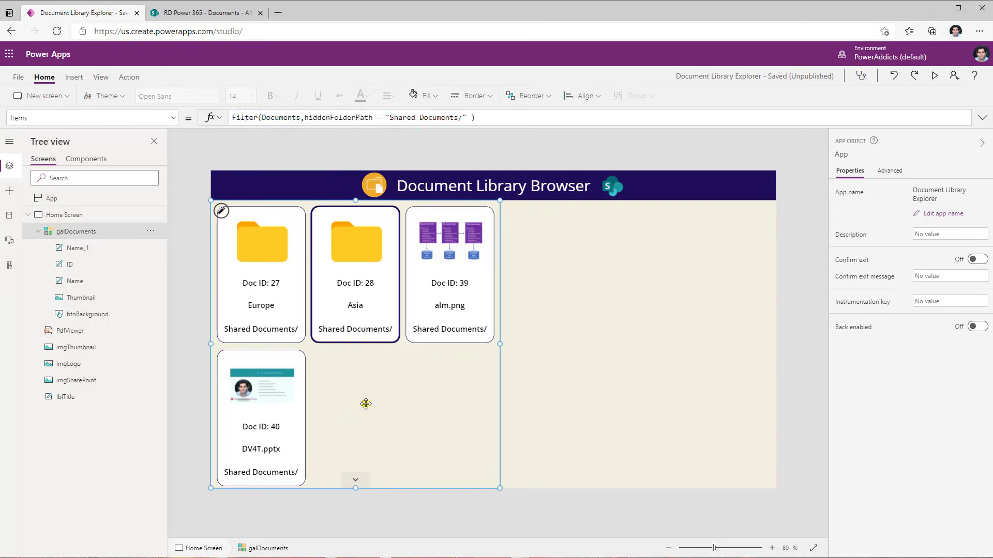
Replace the "Shared Documents/" text in the gallery's Items filter with varCurrentPath
left_click(469, 118)
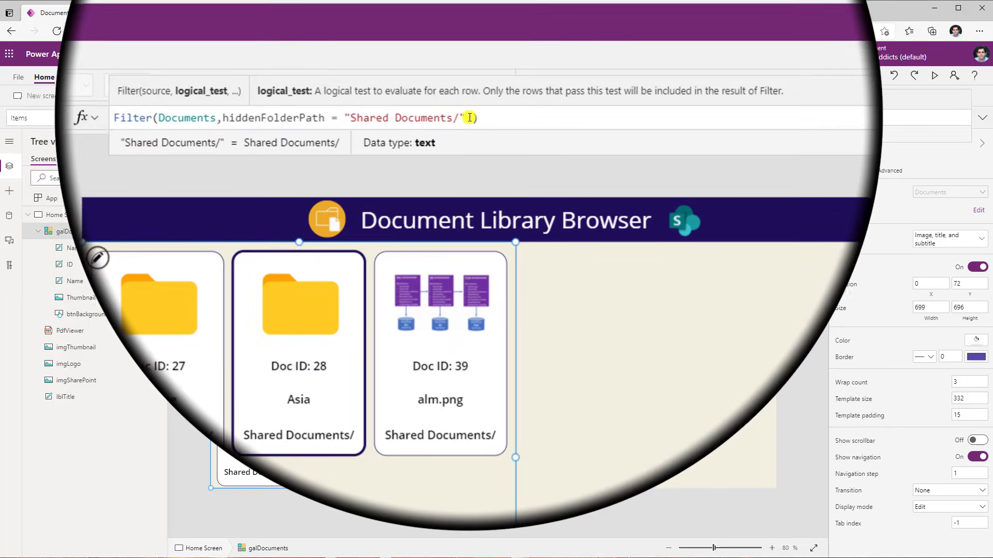
double_click(469, 117)
key("ctrl+v")
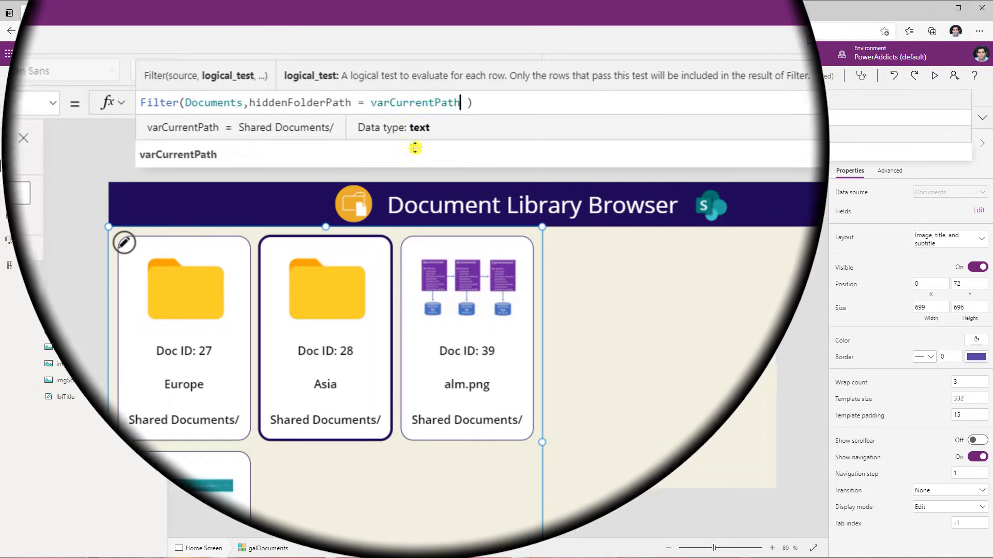
left_click(443, 376)
left_click(443, 376)
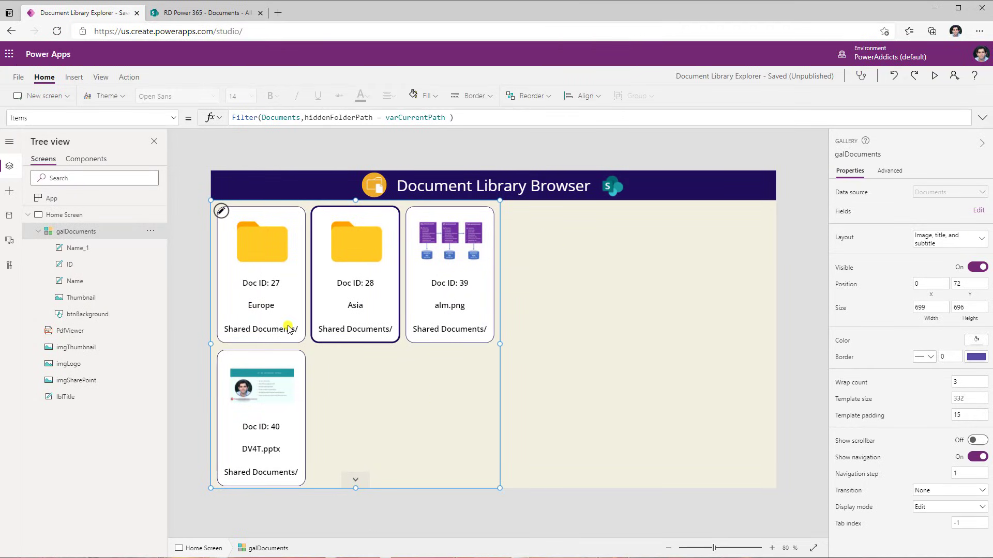
Set the gallery's OnSelect to If(ThisItem.IsFolder,Set(varCurrentPath,ThisItem.'Folder path'&ThisItem.Name&"/"))
double_click(412, 118)
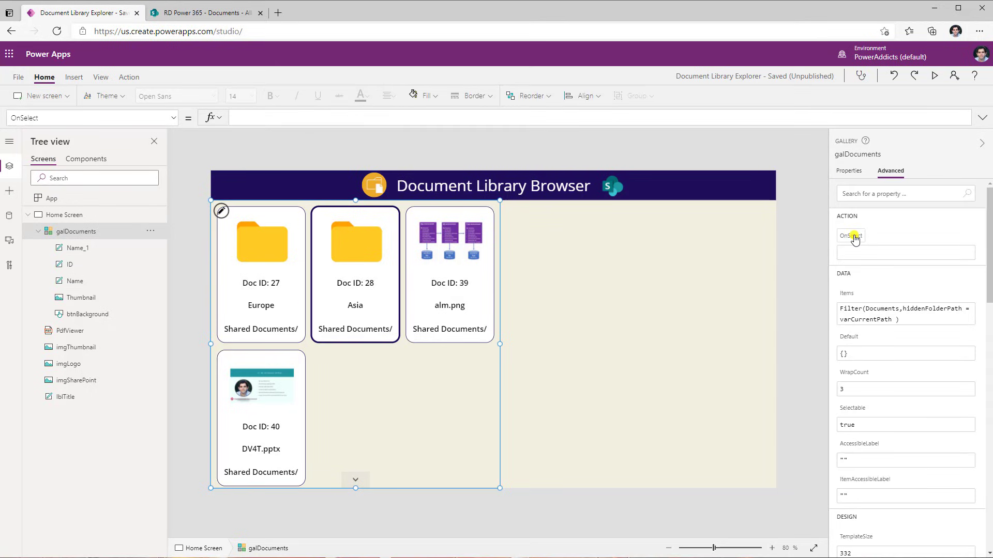
left_click(323, 118)
type("If(t")
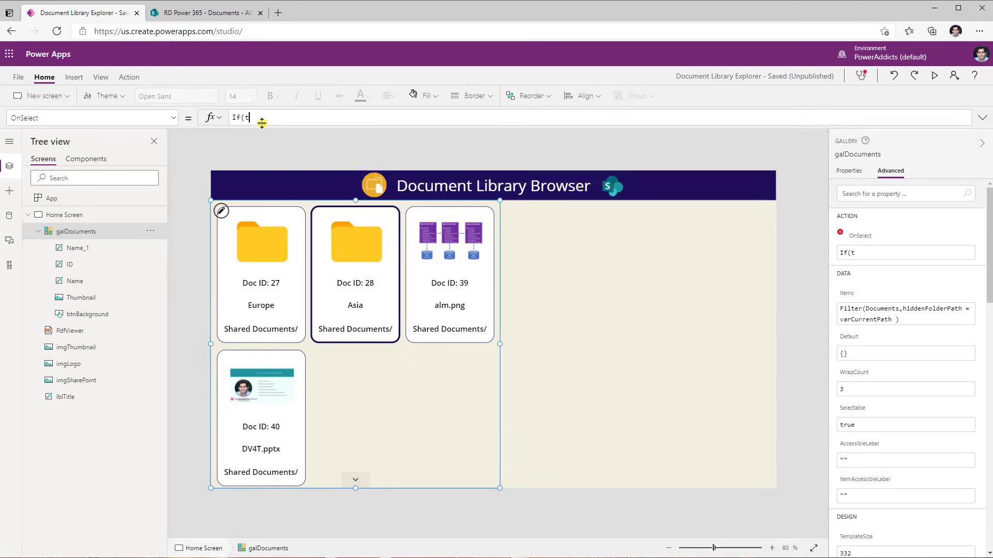
type("hisItem.is")
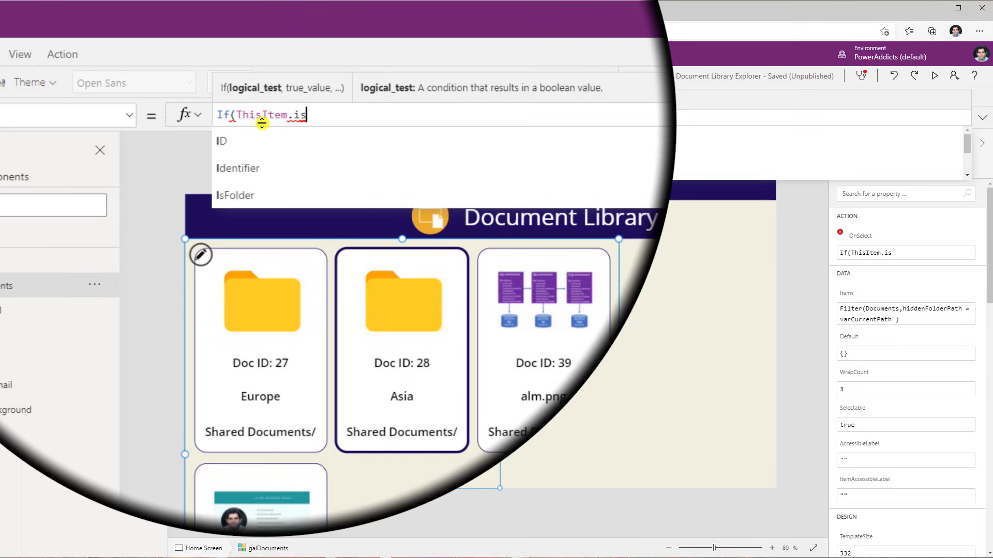
left_click(268, 138)
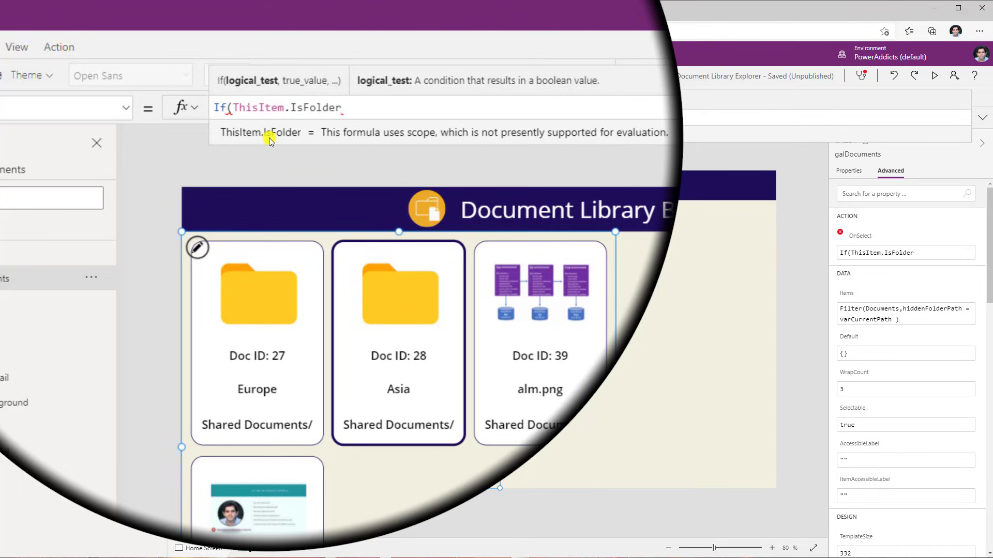
type(",Set")
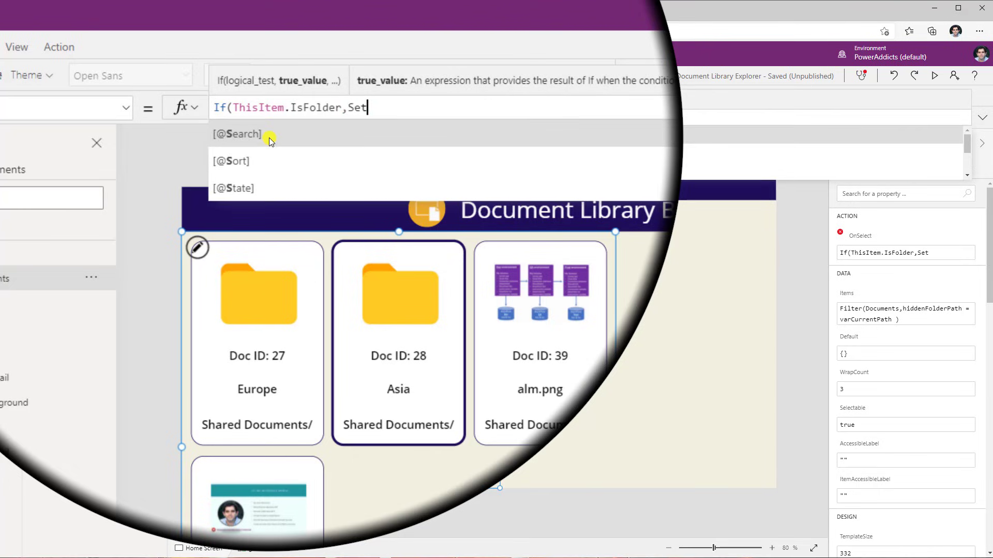
type("(varCurrentPath")
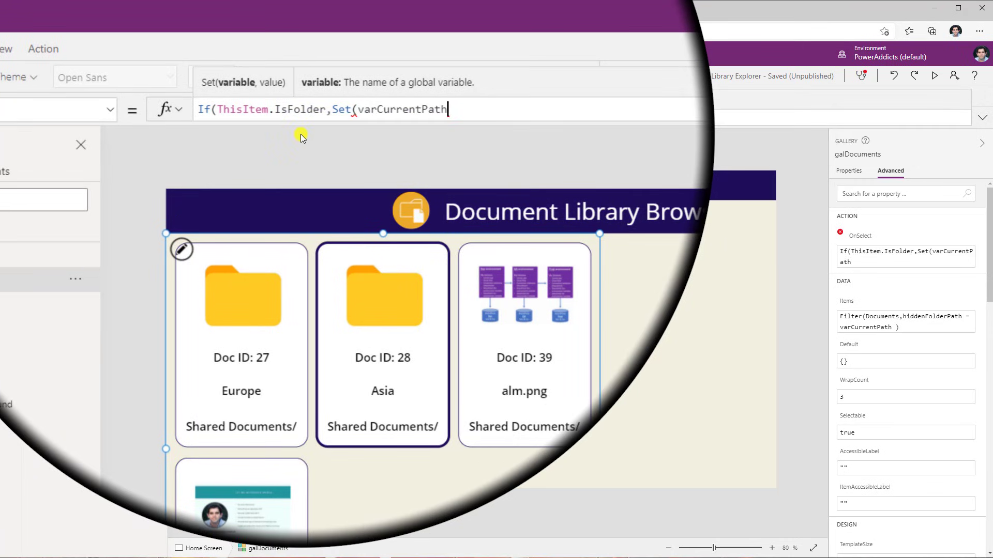
type(",ThisItem.dol")
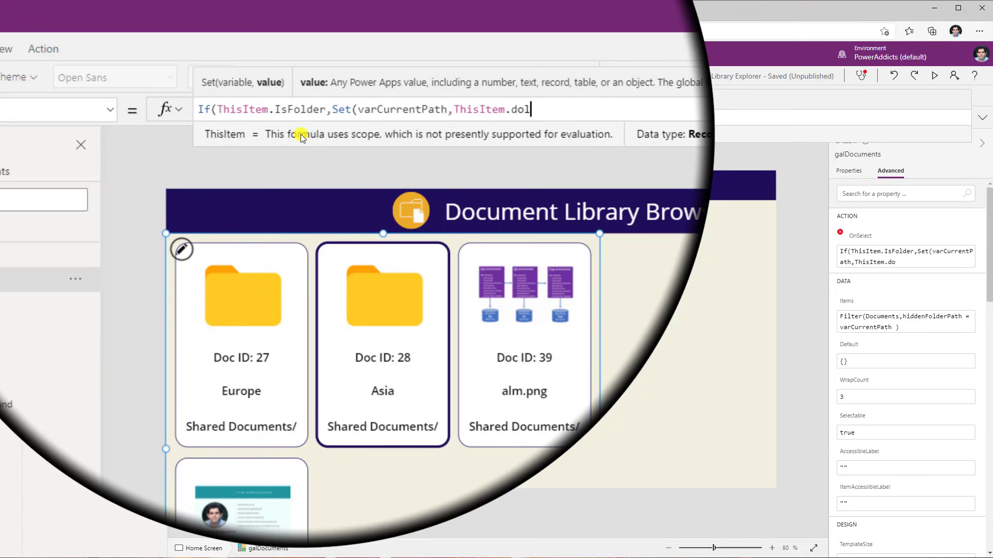
key("BackSpace")
key("BackSpace")
key("BackSpace")
type("fo")
key("Tab")
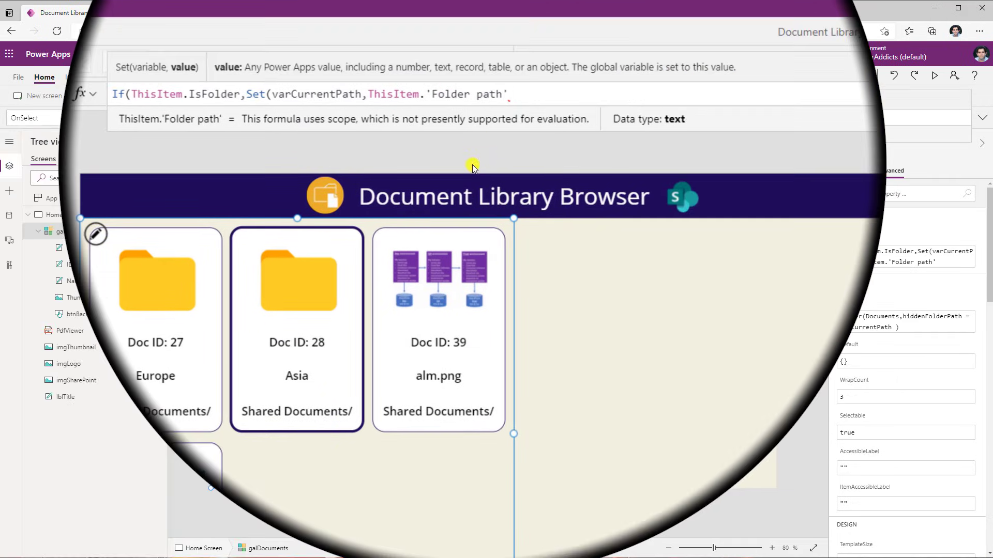
type("&")
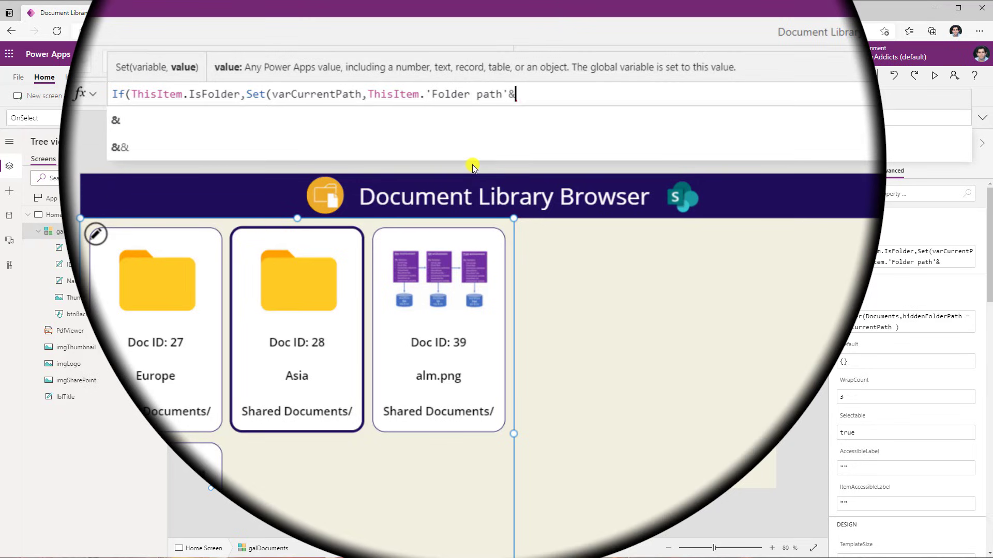
type("thisitem")
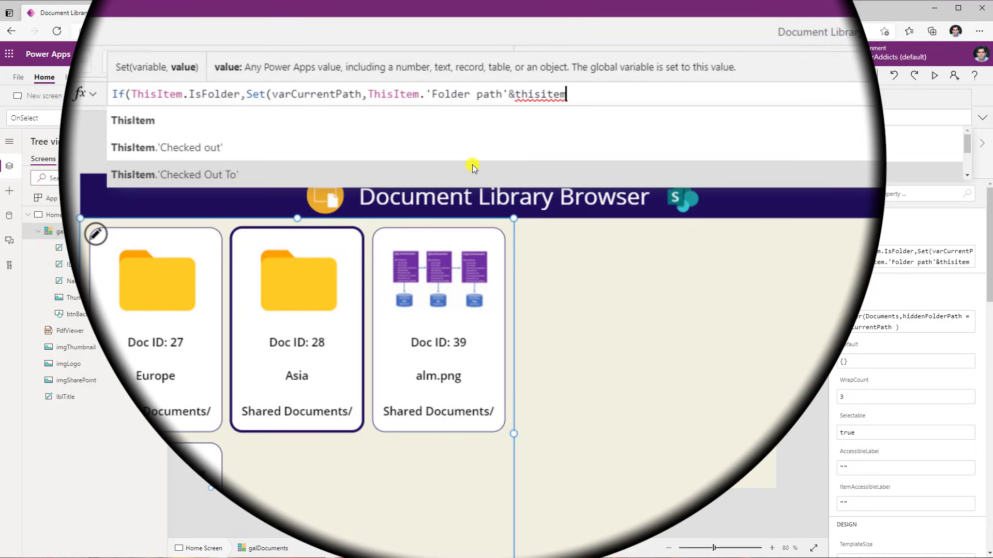
type(".nam")
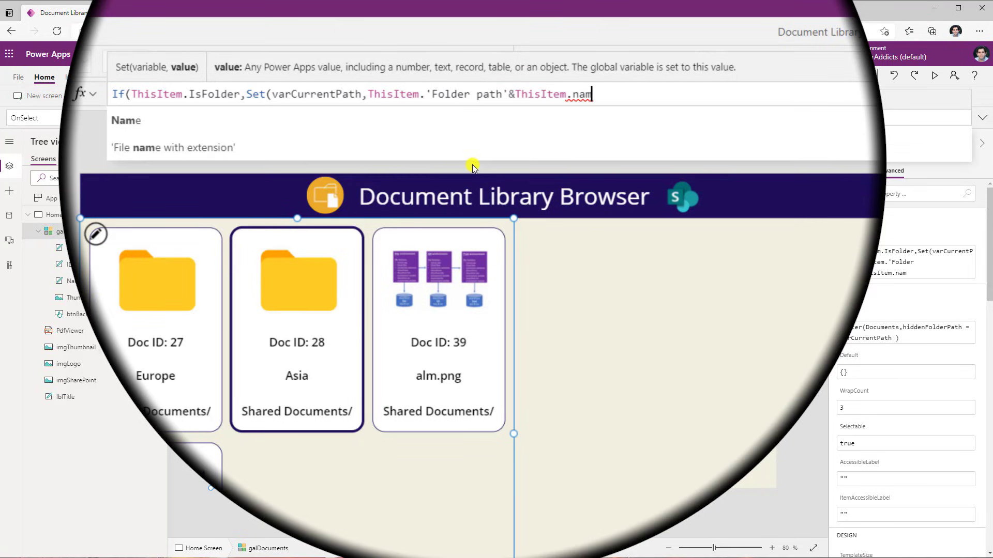
type("e")
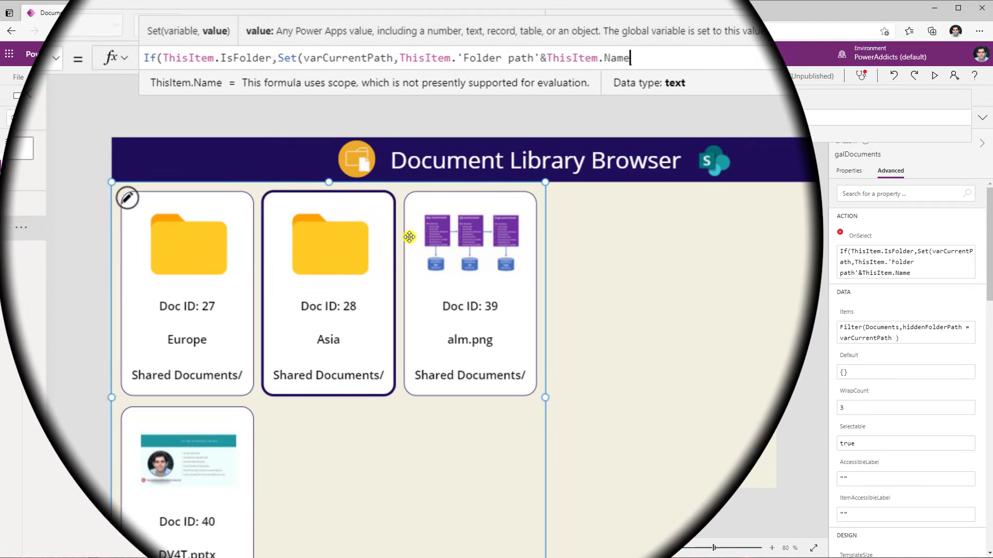
type("&")
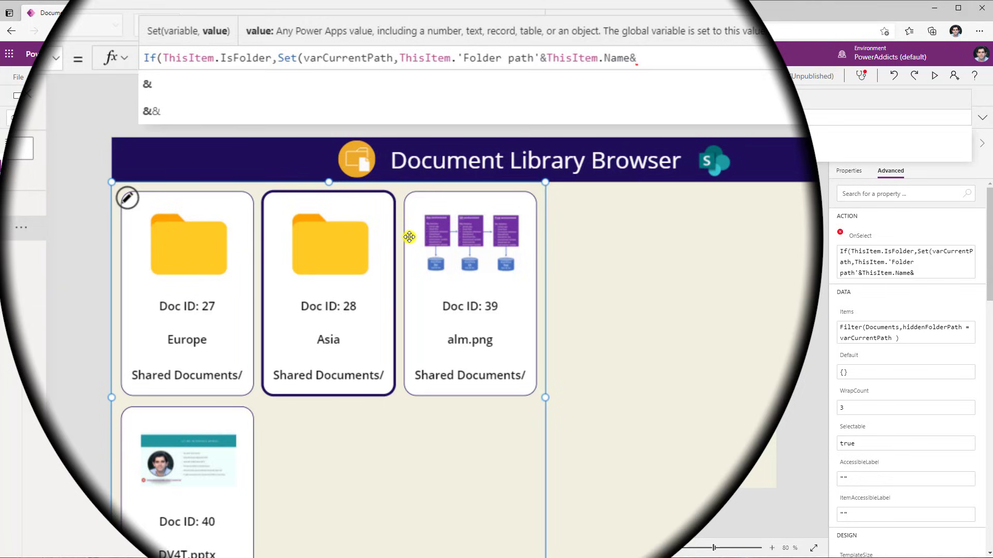
type("\"/\"")
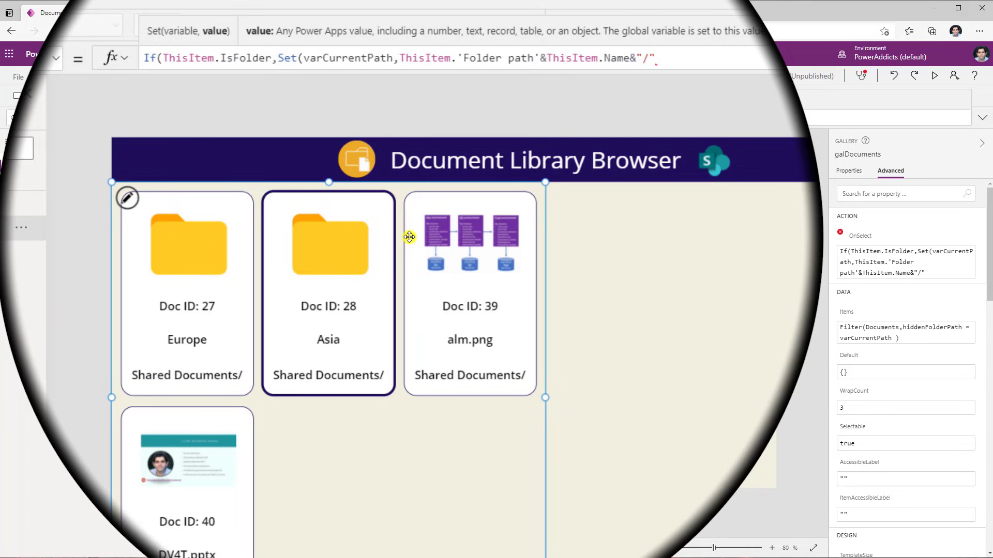
type("))")
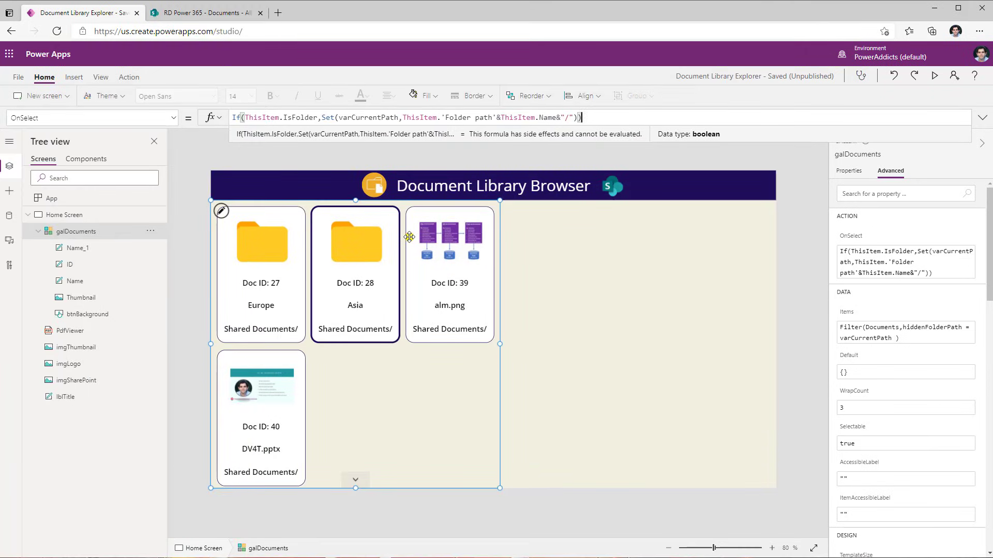
Preview the app, open the Asia folder in the gallery, and exit the preview
left_click(934, 76)
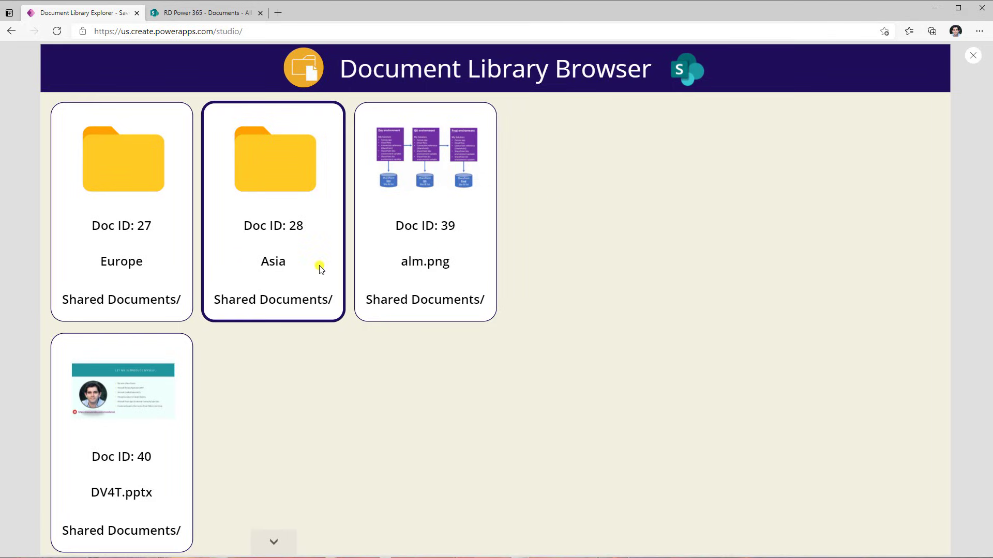
left_click(286, 186)
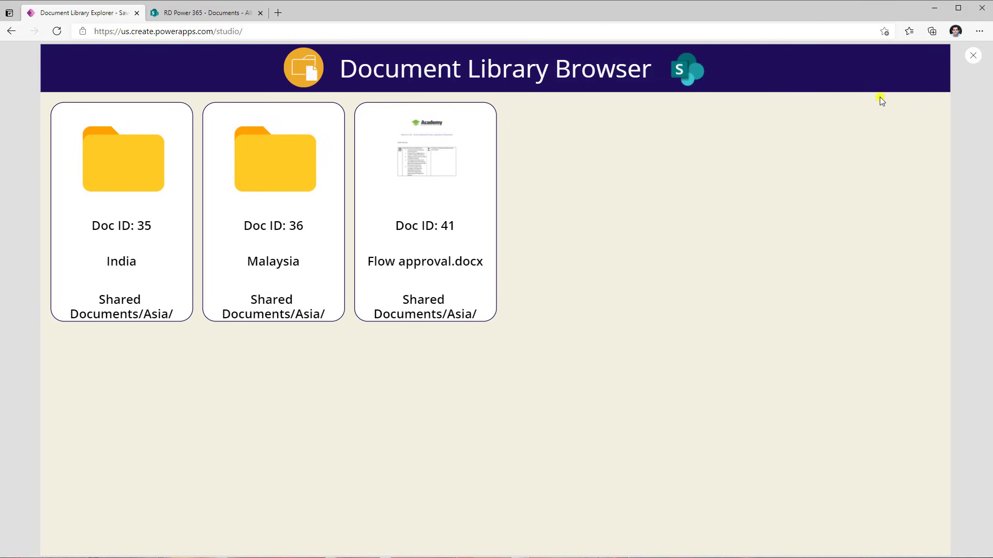
left_click(973, 55)
Insert a label above the gallery, widen it across the screen, and set its Text to varCurrentPath
left_click(73, 77)
left_click(101, 96)
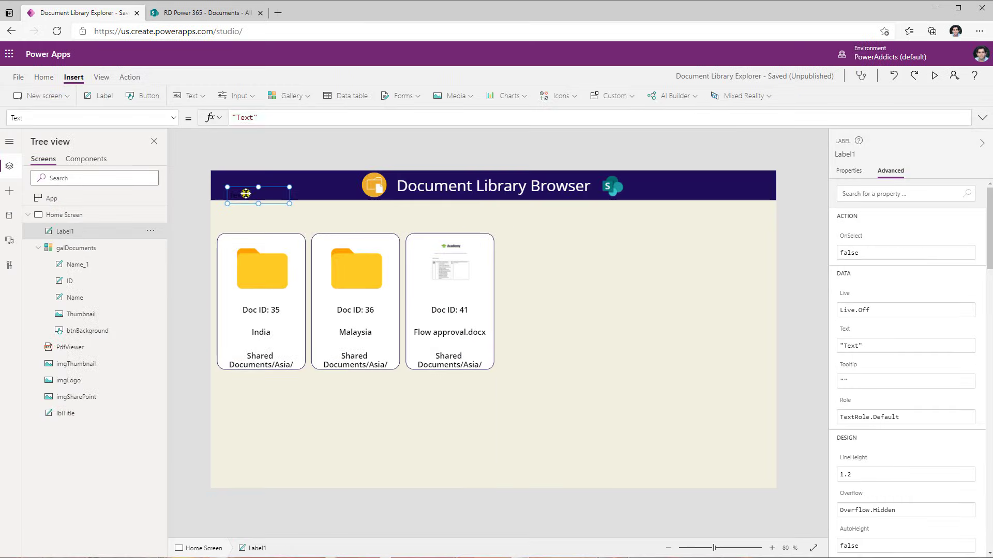
left_click_drag(245, 193, 475, 226)
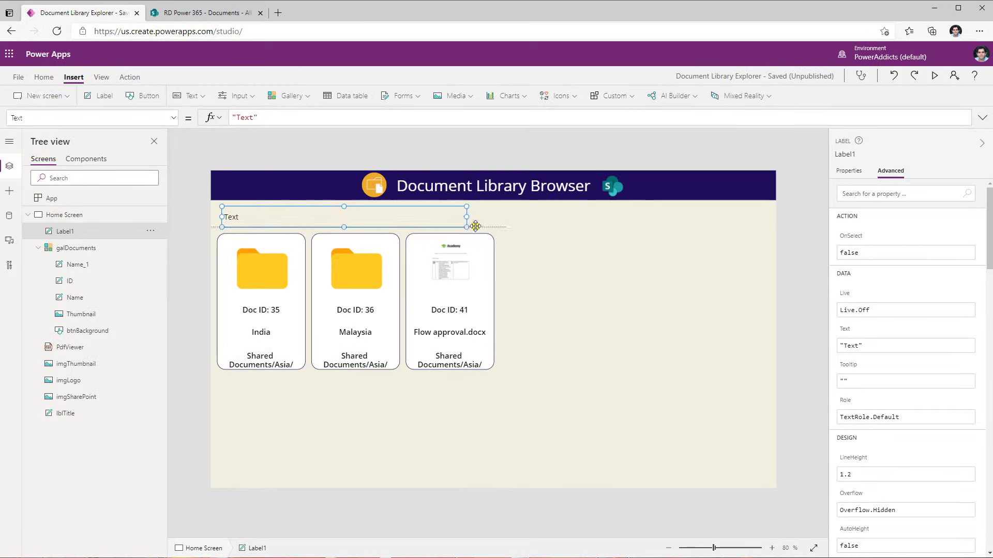
left_click(273, 119)
key("ctrl+a")
type("va")
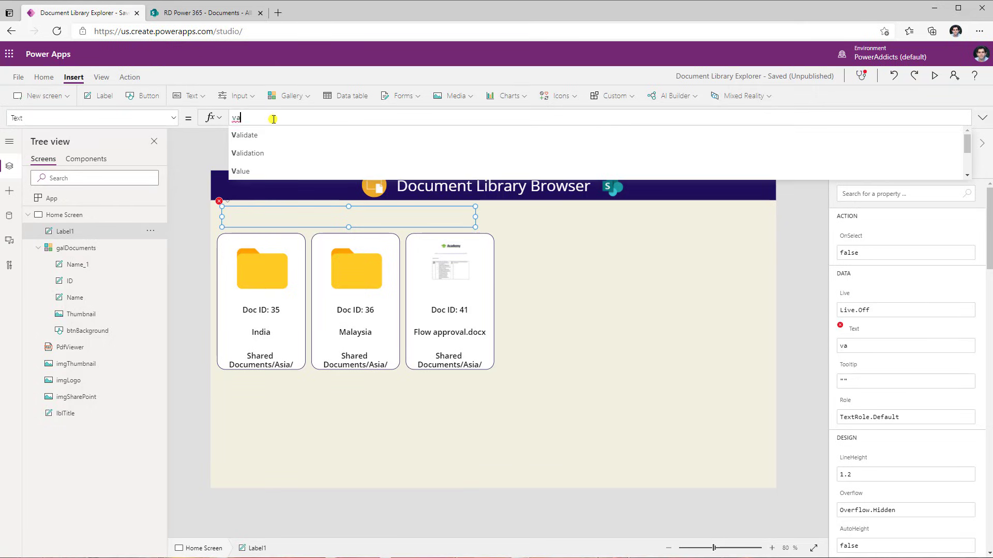
type("rCurrentPath")
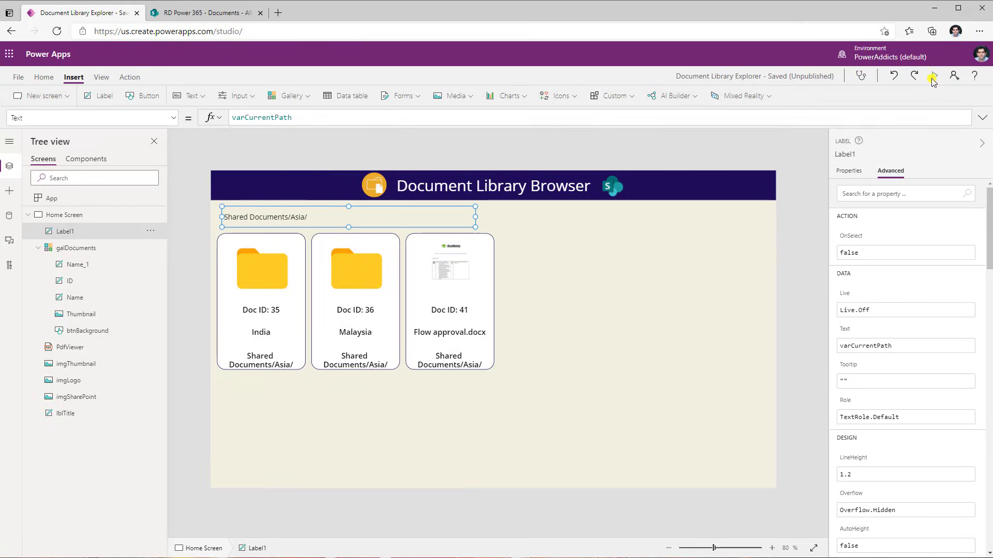
Preview the app and open Flow approval.docx, the India folder, INVOICE 63153.pdf and InspectionReport.pdf in the gallery
left_click(932, 79)
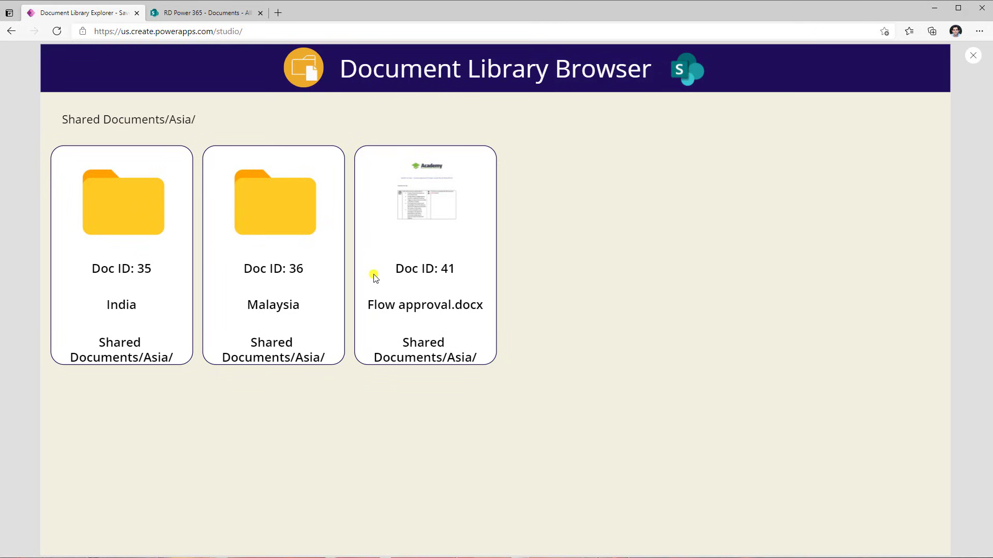
left_click(379, 260)
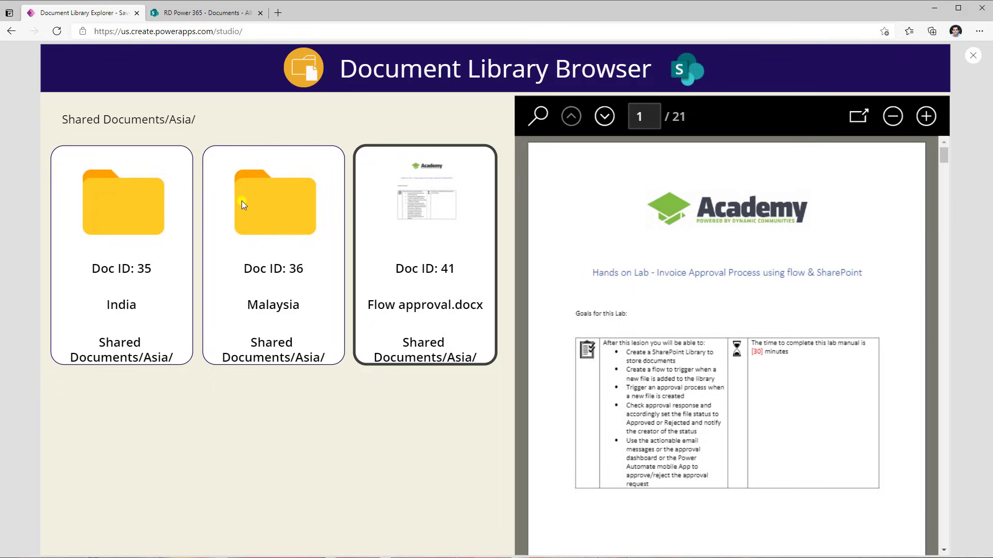
left_click(135, 203)
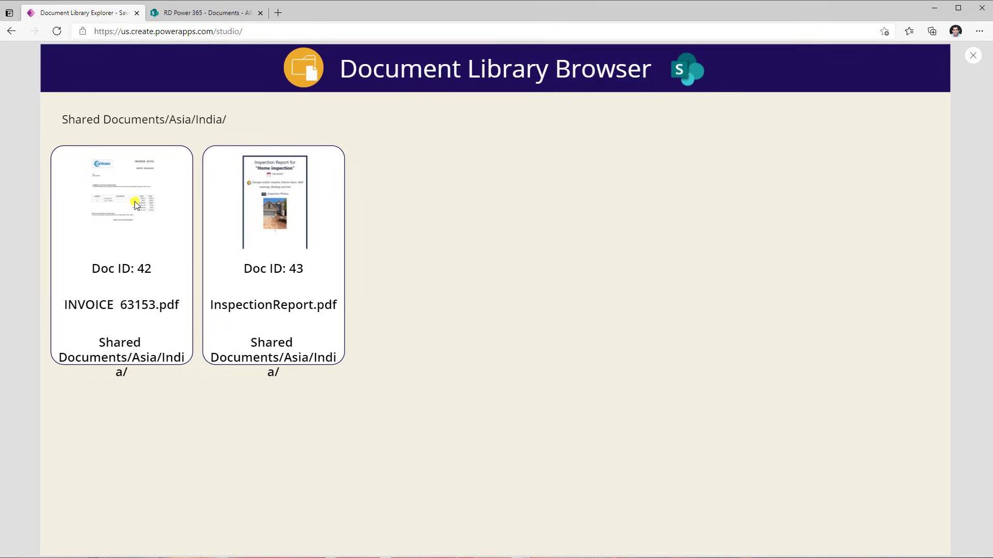
left_click(142, 257)
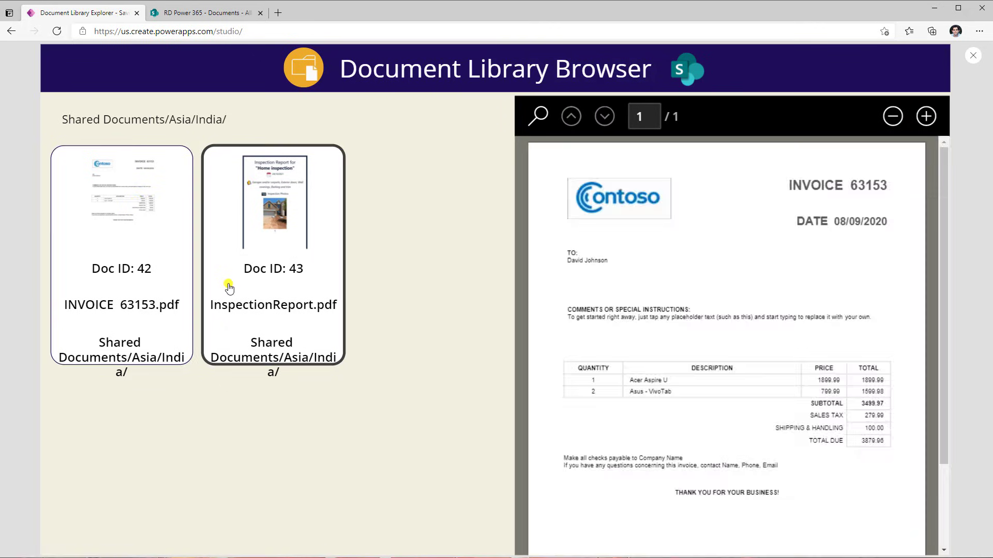
left_click(219, 297)
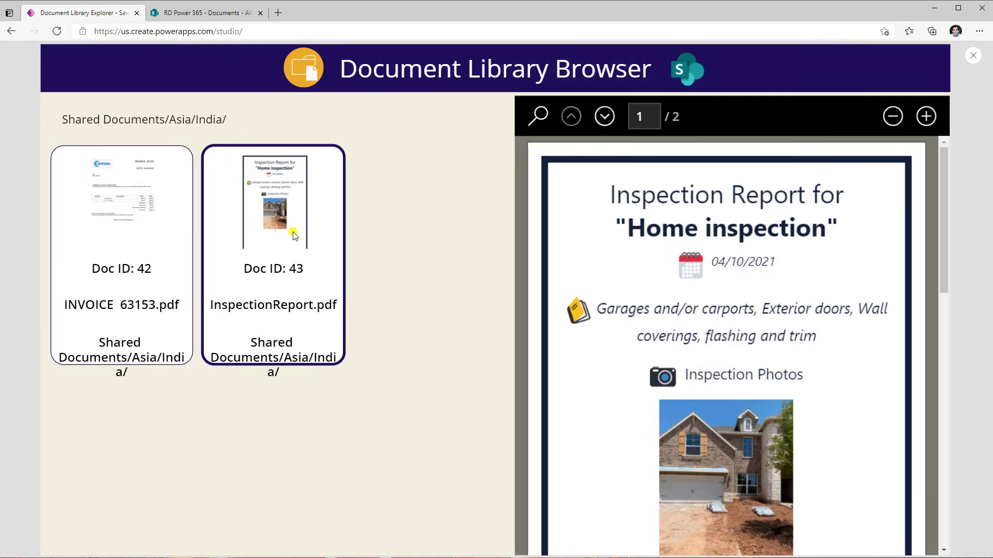
Browse the SharePoint library into Asia/India and back up to Documents, then return to the app and exit preview
left_click(217, 15)
left_click(98, 206)
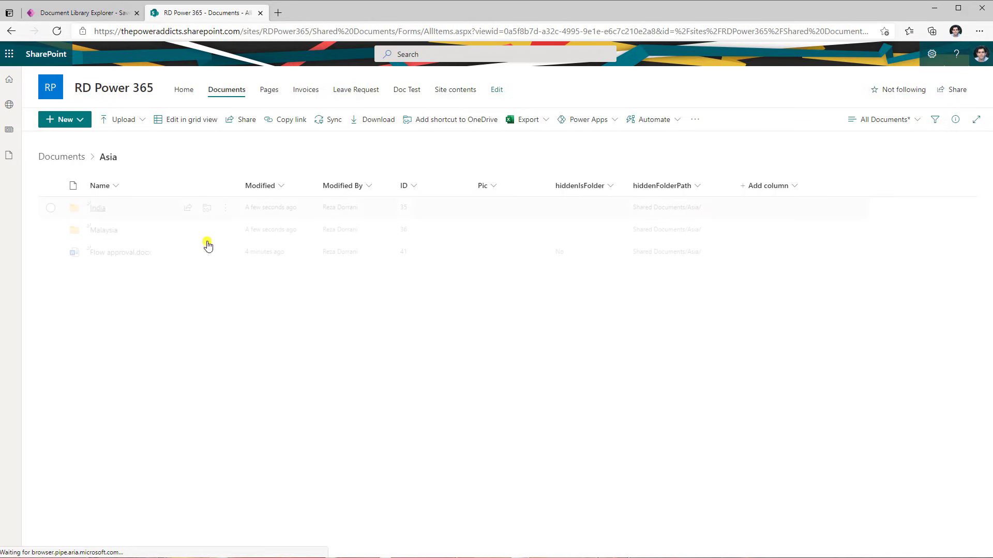
left_click(97, 208)
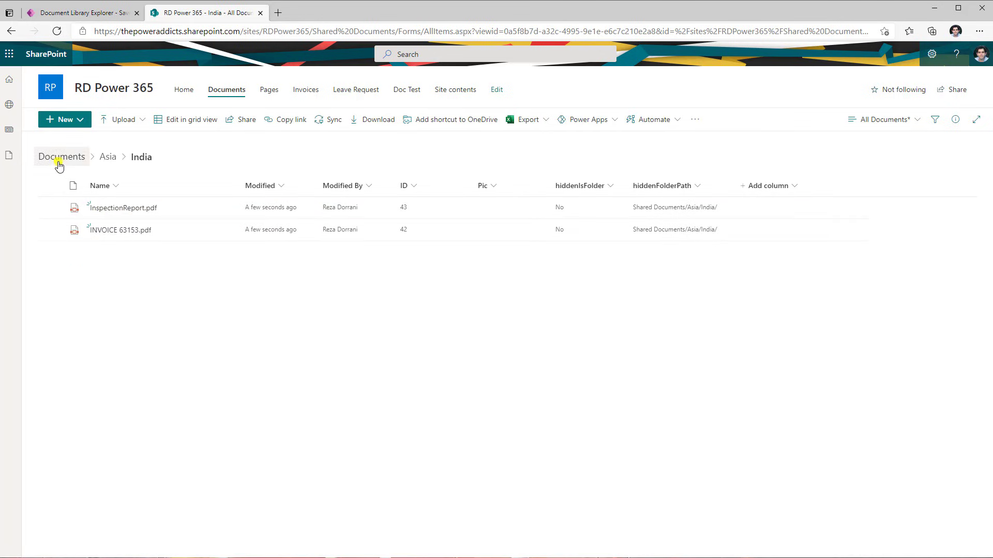
left_click(106, 159)
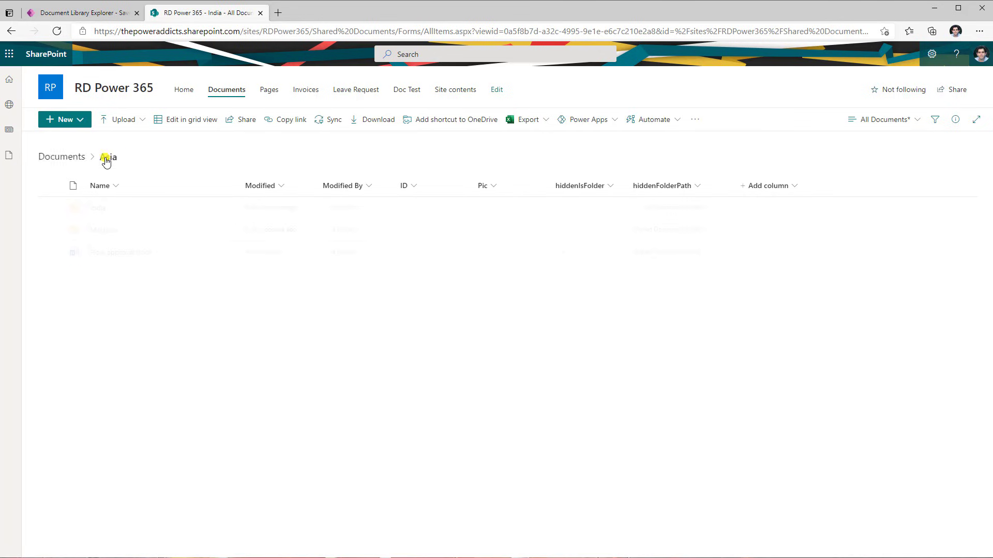
left_click(75, 158)
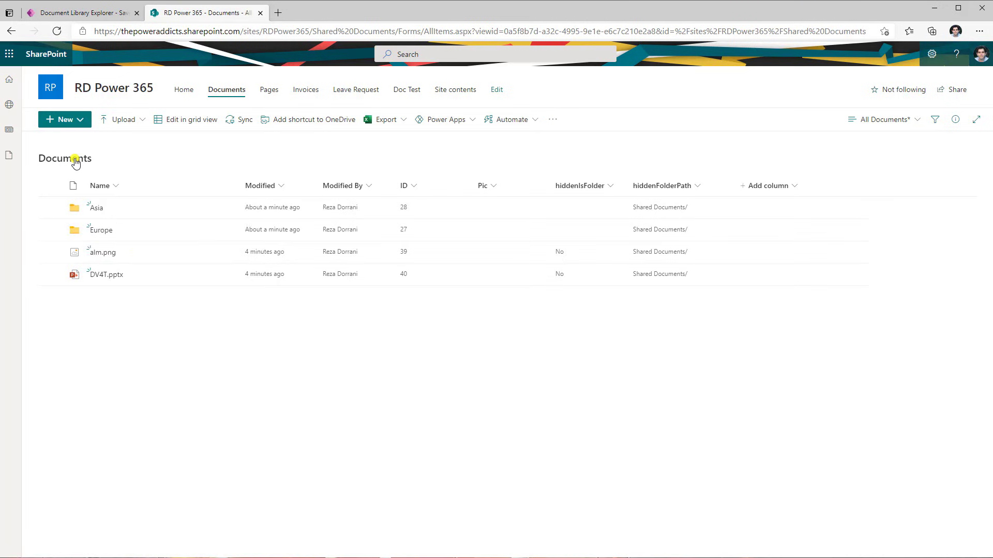
left_click(104, 13)
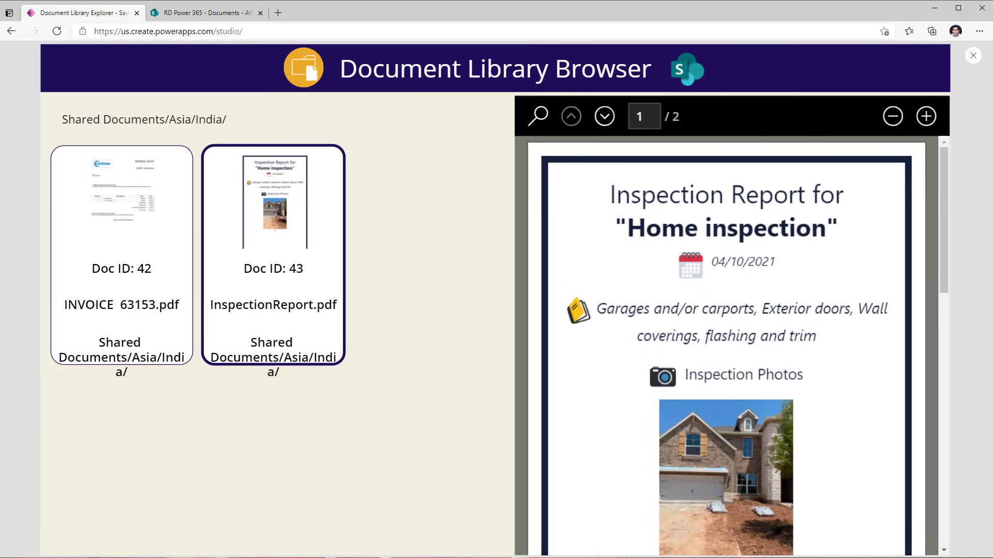
left_click(979, 59)
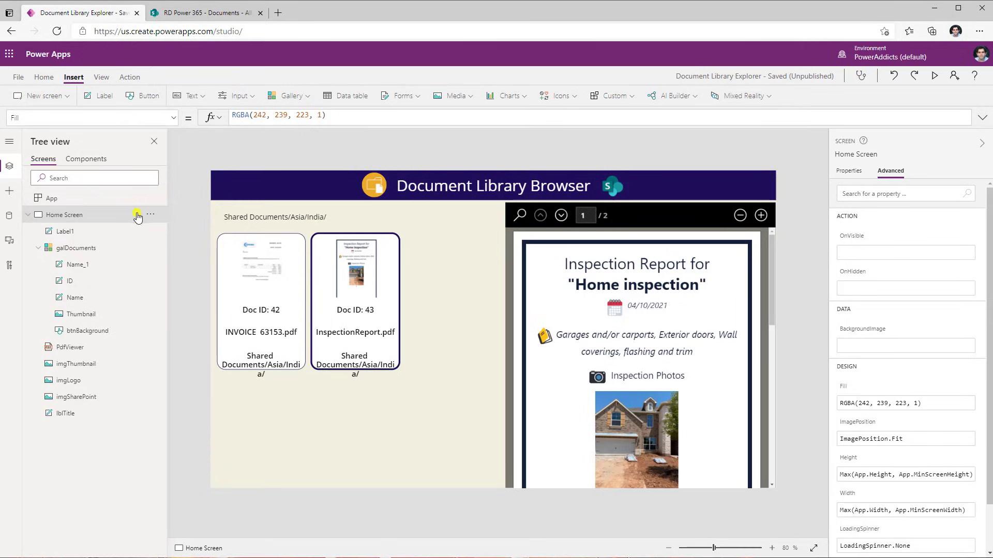
Review the App's OnStart formula setting varCurrentPath and remove the path label above the gallery
right_click(97, 201)
left_click(99, 205)
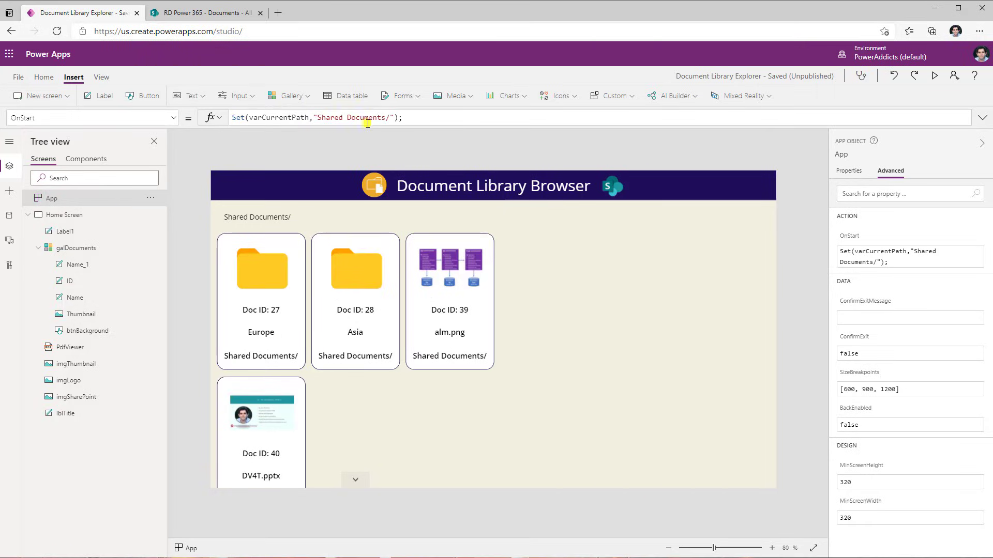
left_click(256, 218)
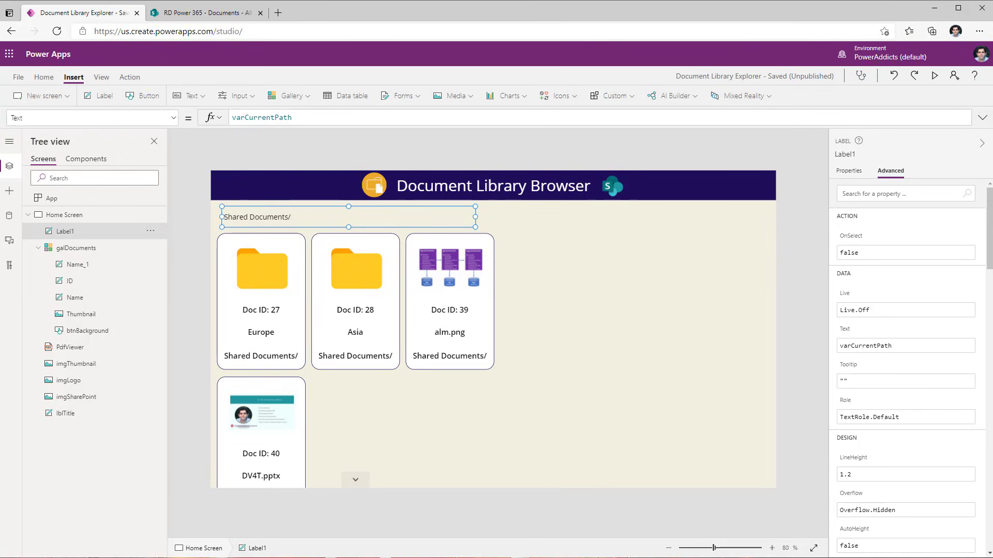
left_click(51, 198)
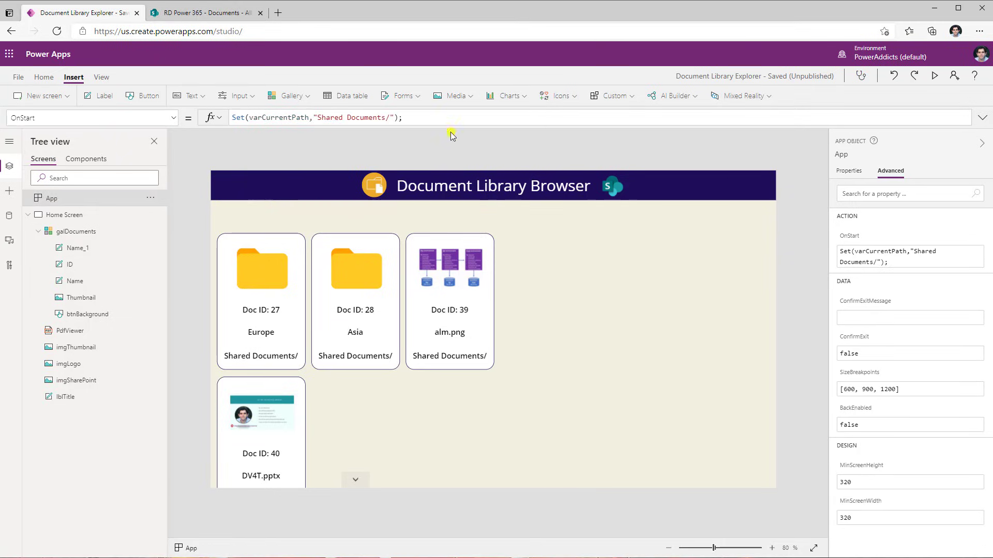
Insert a blank horizontal gallery and place it as a strip above the documents gallery
left_click(288, 98)
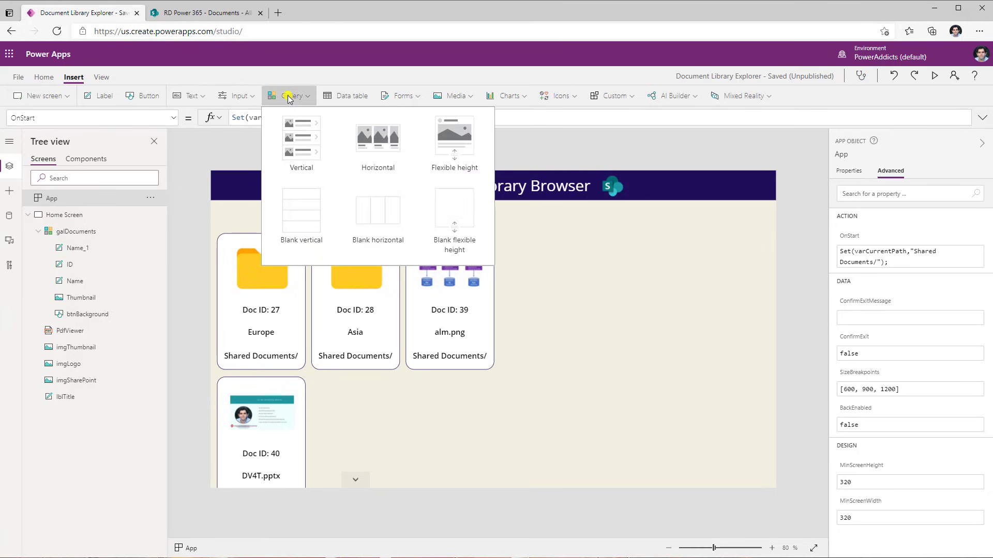
left_click(383, 217)
left_click_drag(360, 424, 339, 229)
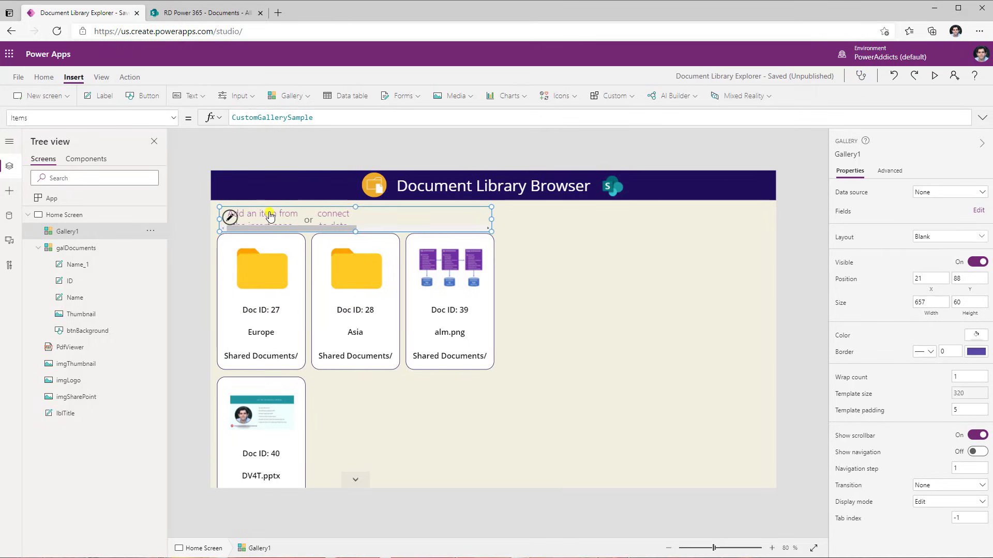
Set the new gallery's Items to Split(varCurrentPath,"/")
left_click(230, 218)
double_click(265, 118)
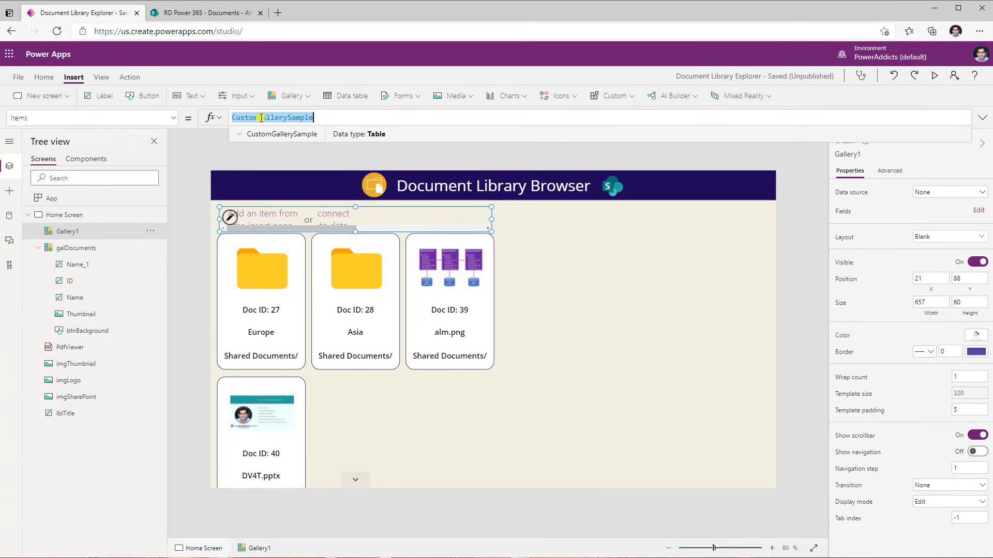
type("split(")
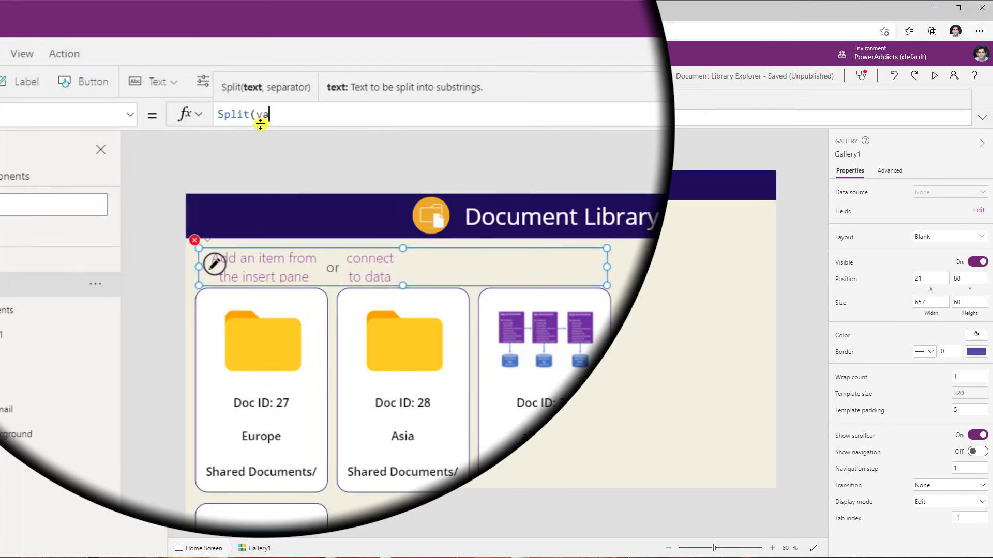
type("varCurrentPath")
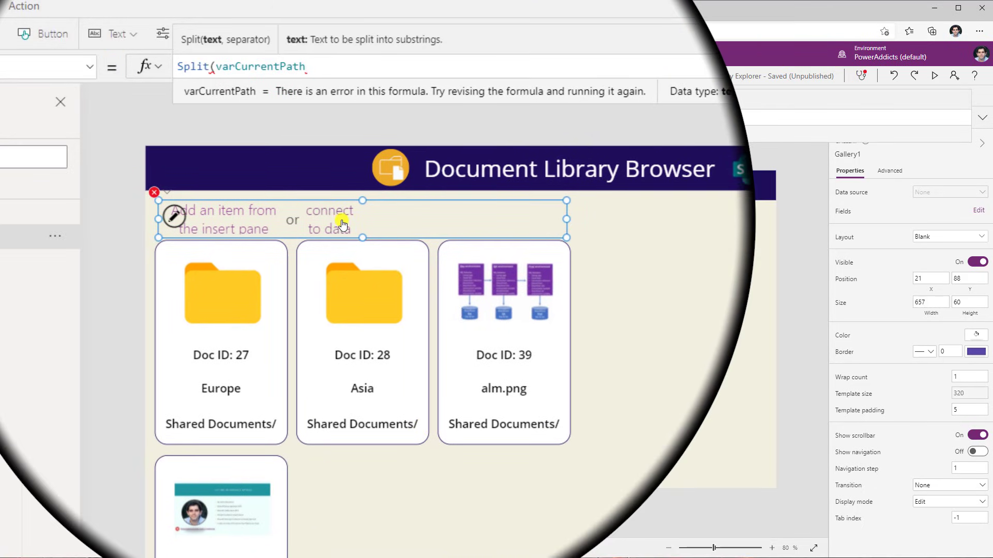
type(",\"/\"")
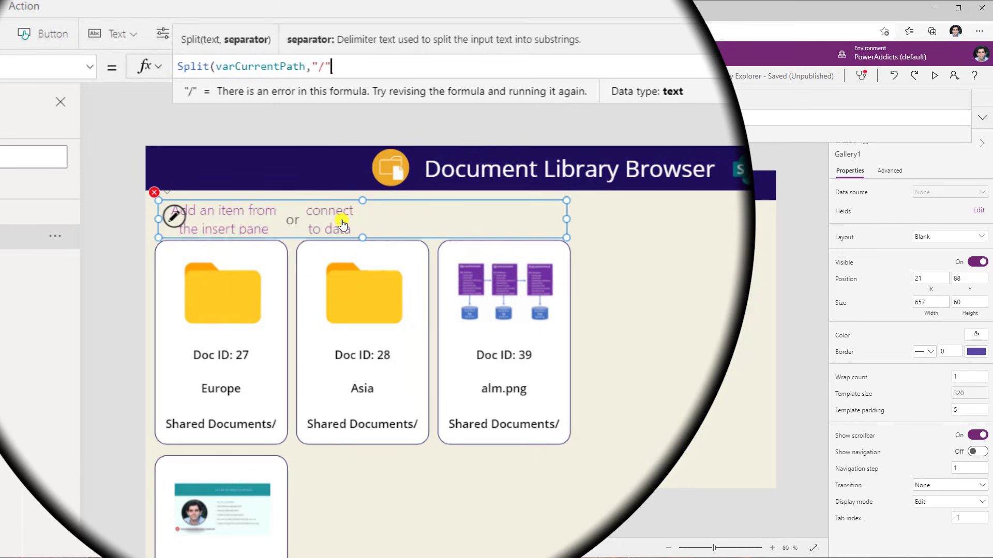
type(")")
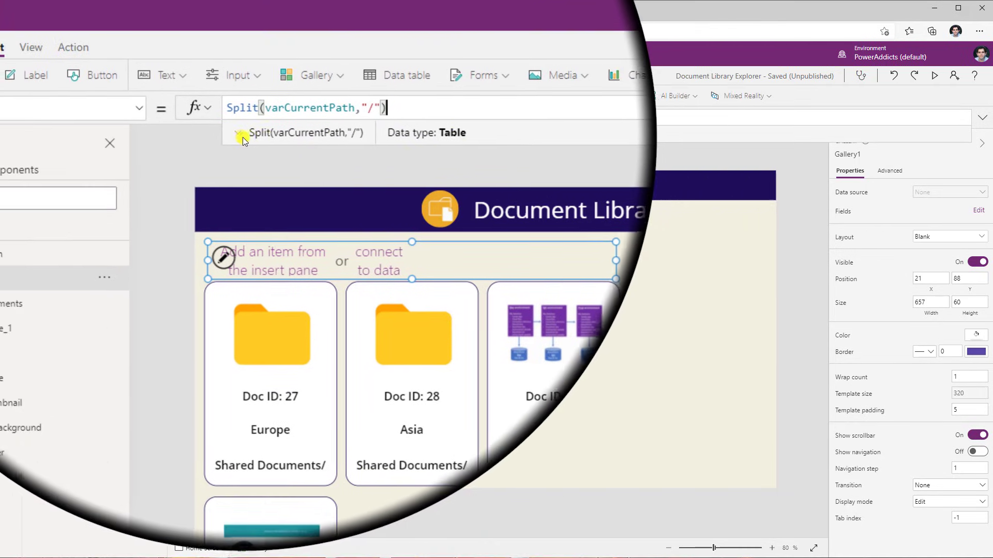
left_click(240, 135)
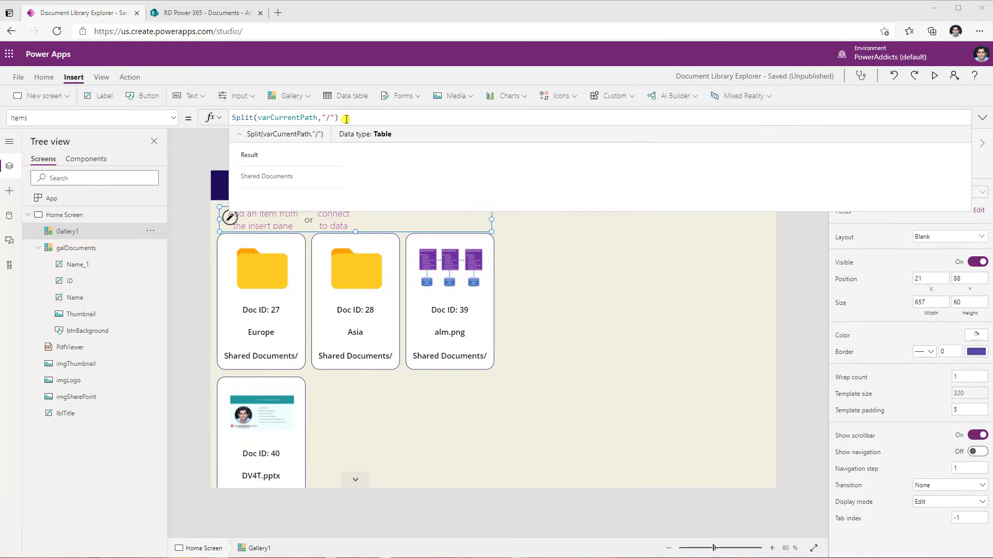
Change the Items formula to Split(Left(varCurrentPath,Len(varCurrentPath)-1),"/") to drop the trailing slash
double_click(297, 118)
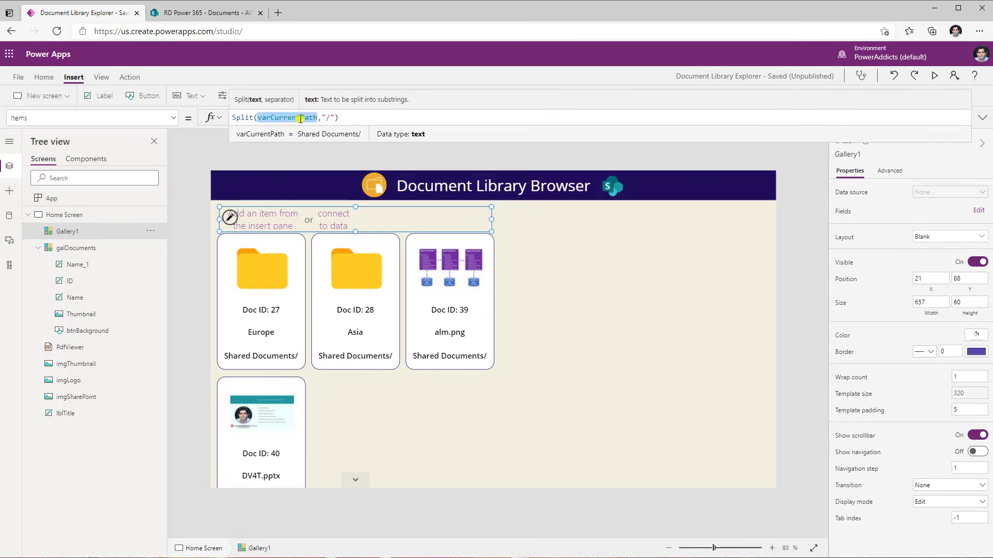
left_click(256, 118)
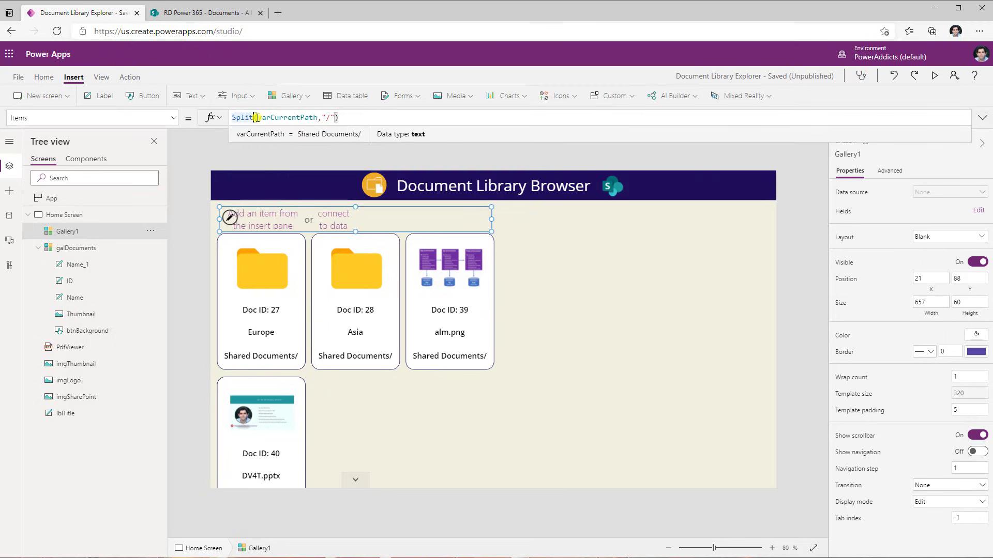
left_click(319, 117)
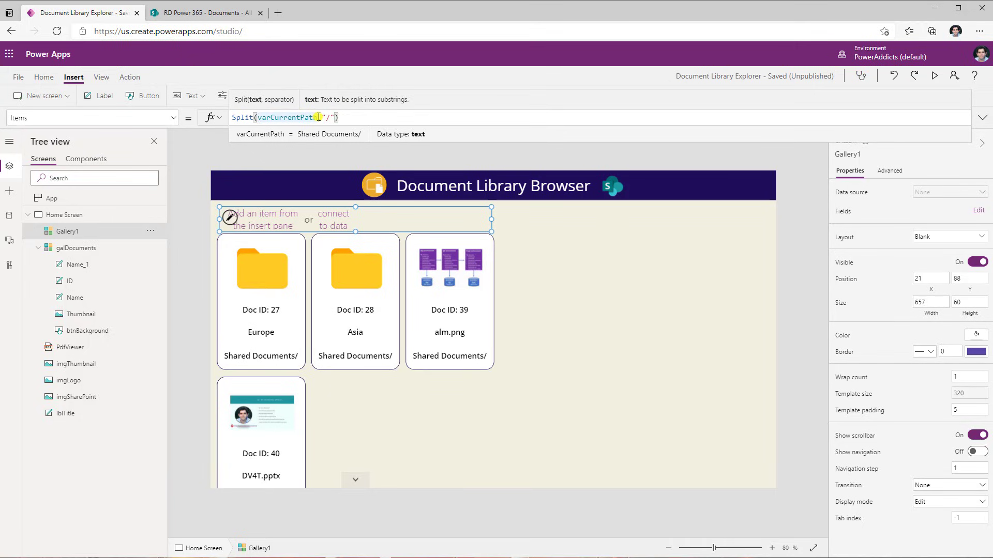
type("Left(")
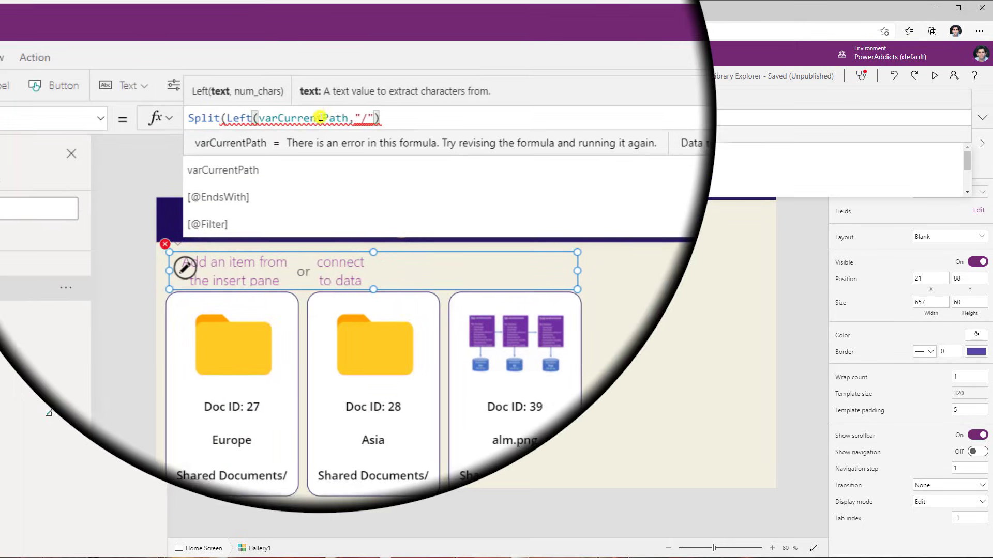
double_click(320, 117)
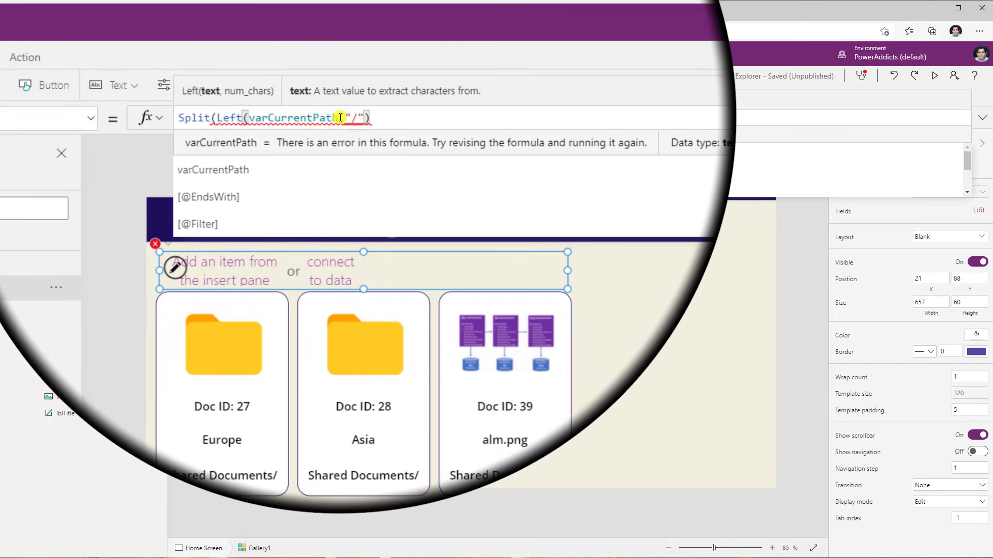
type(",Len(var")
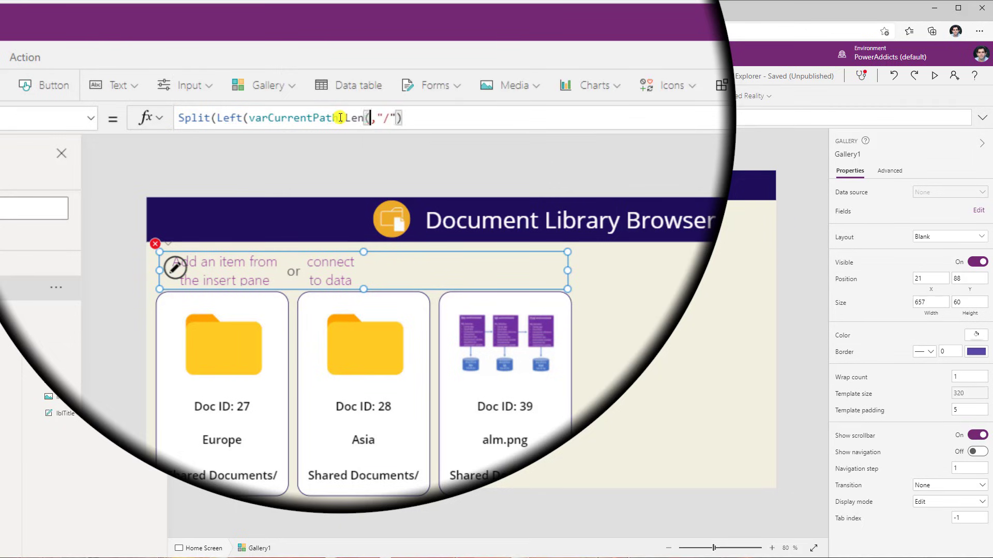
left_click(290, 141)
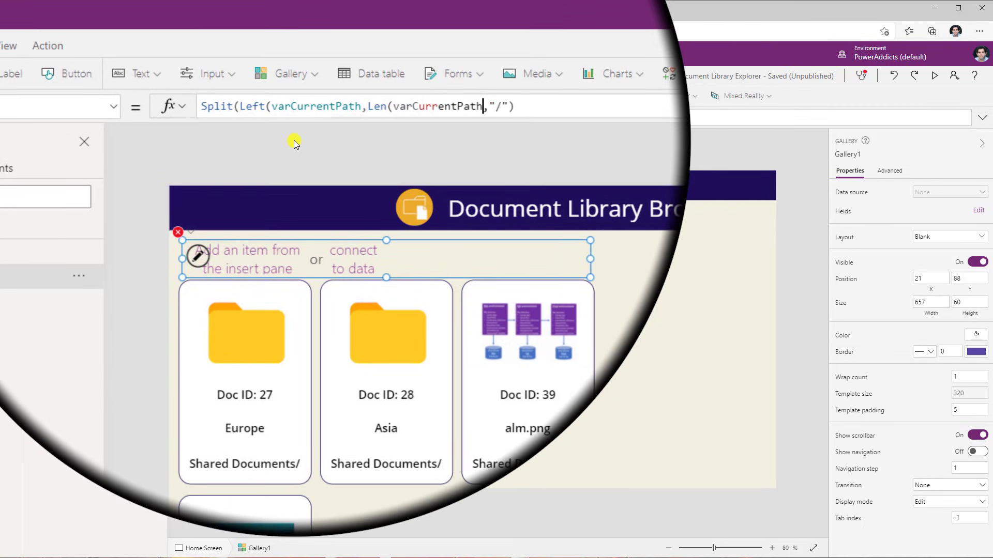
type(")-1)")
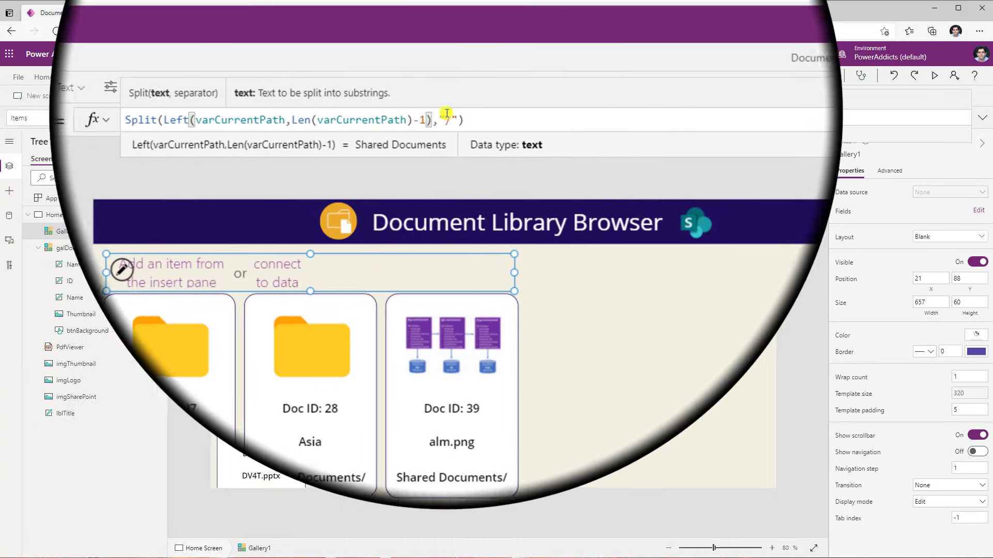
left_click(498, 115)
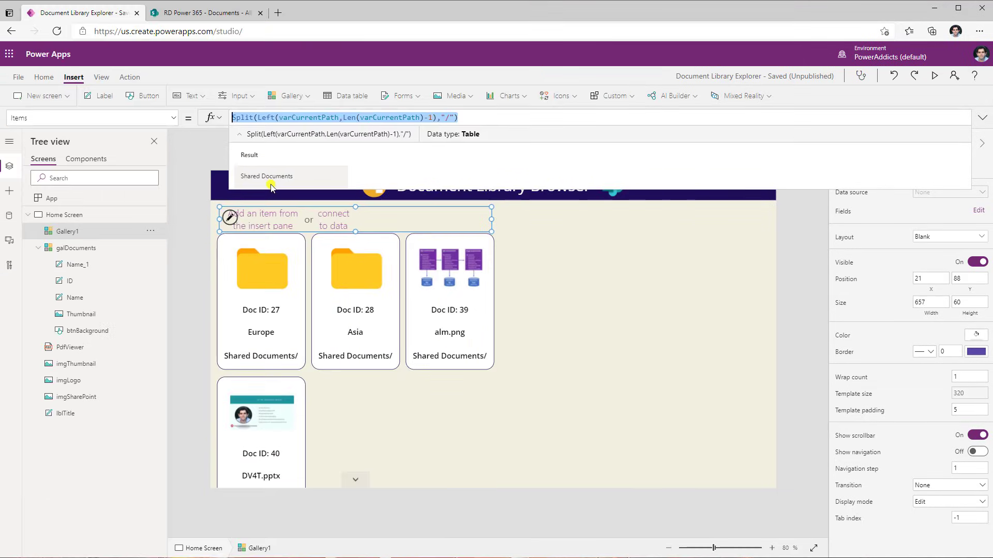
Edit the new gallery's template, add a button, and move it to the template's left edge
left_click(232, 222)
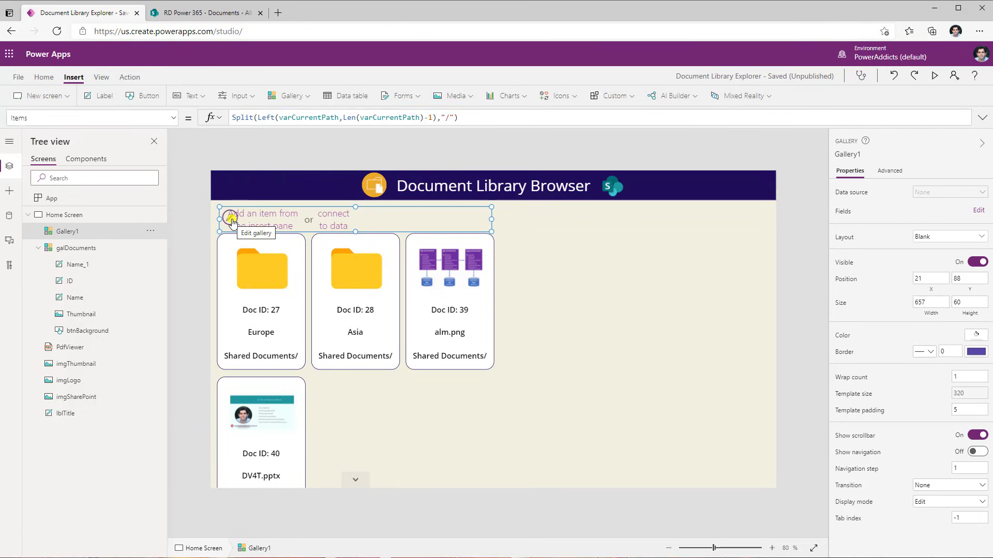
left_click(231, 221)
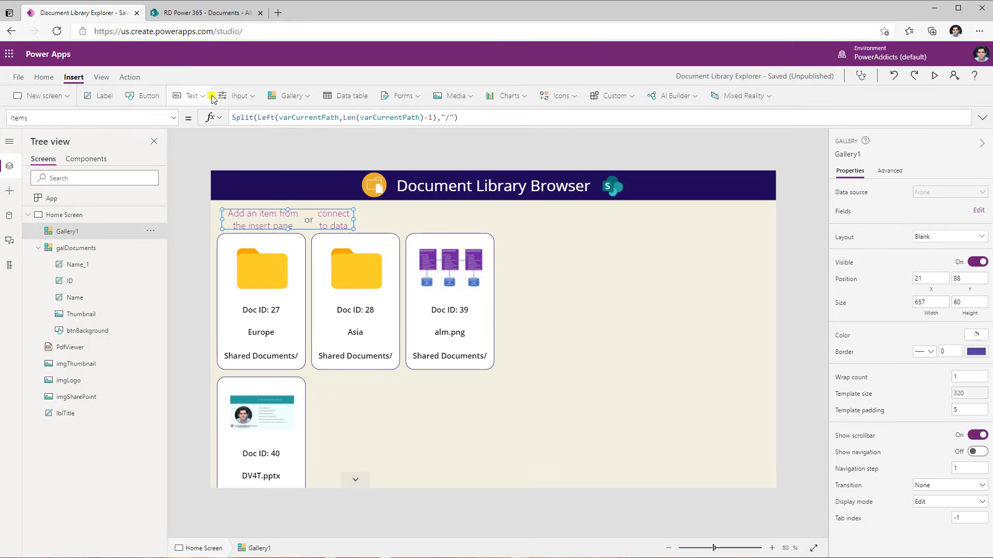
left_click(242, 98)
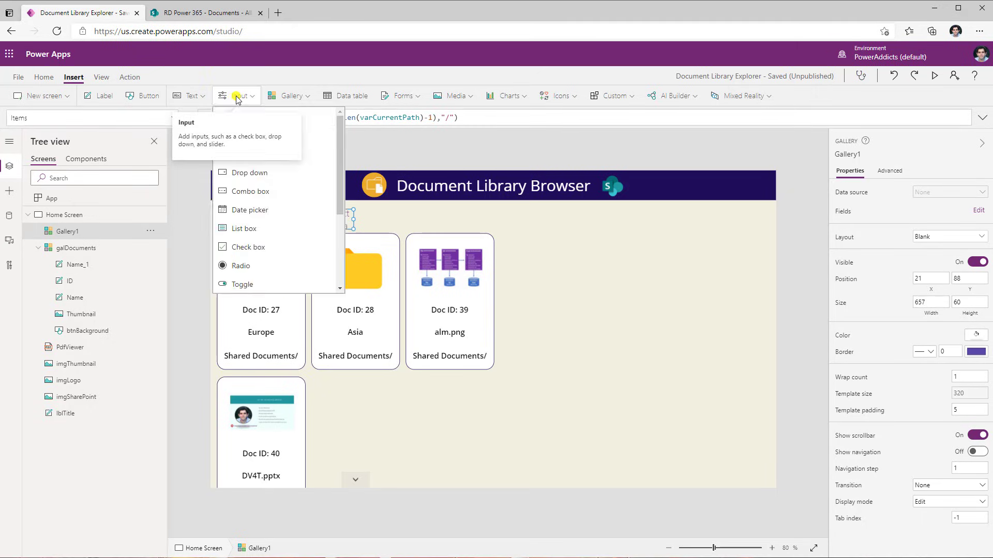
left_click(253, 119)
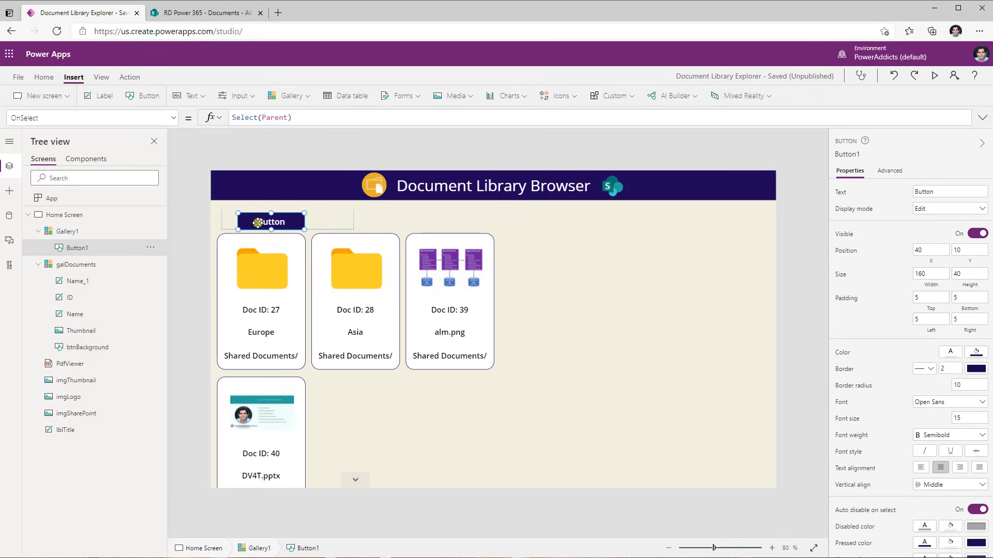
left_click_drag(246, 219, 239, 219)
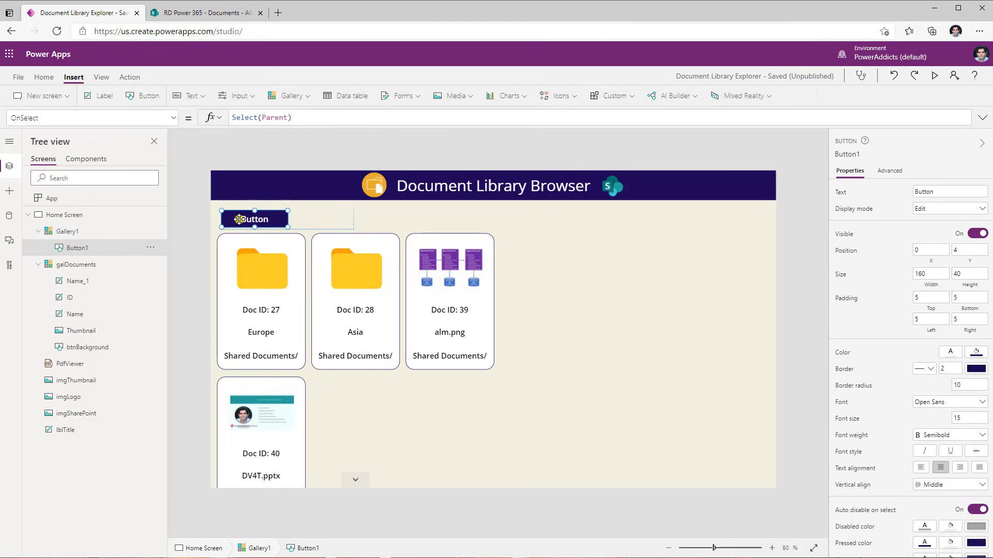
Set the button's Text property to ThisItem.Result
left_click(93, 117)
type("Text")
key("Tab")
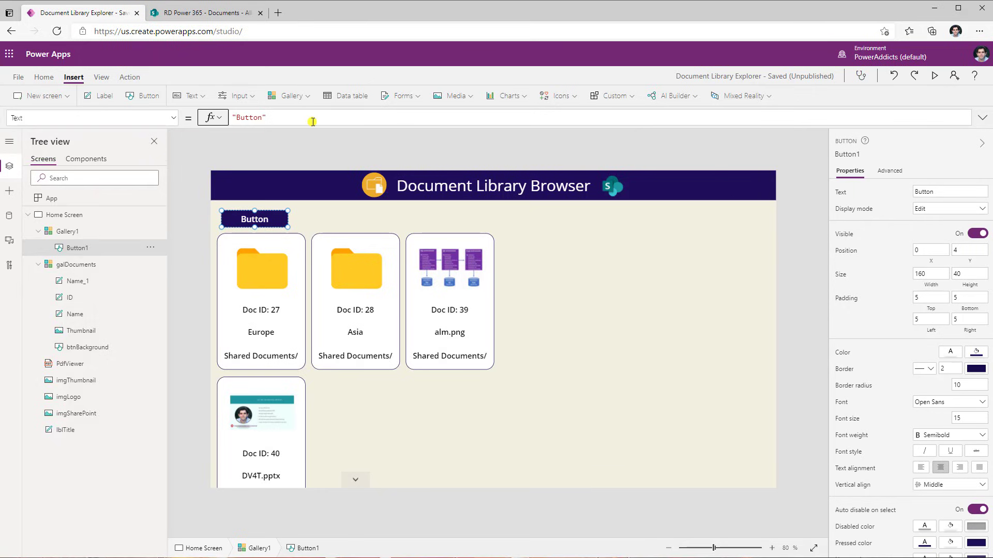
key("ctrl+a")
type("this")
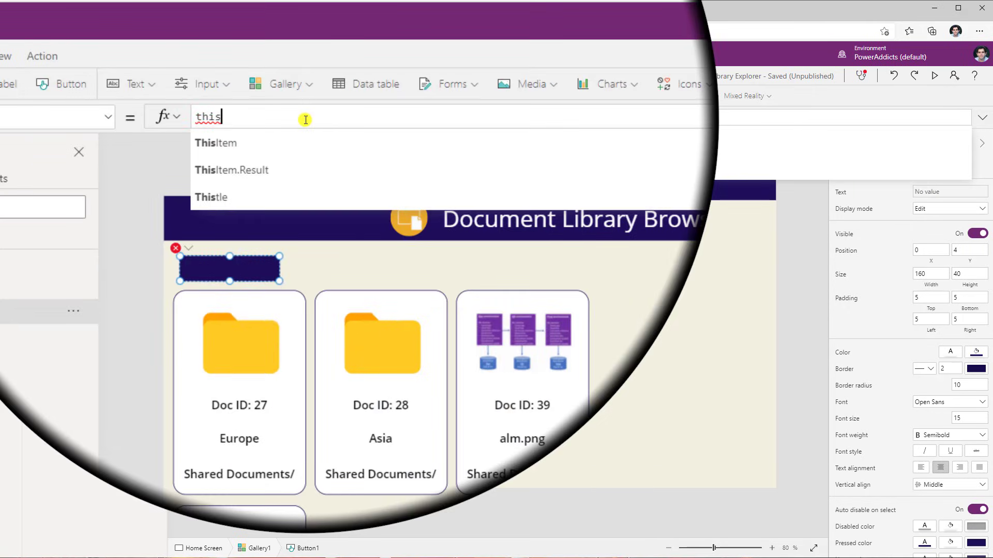
left_click(289, 170)
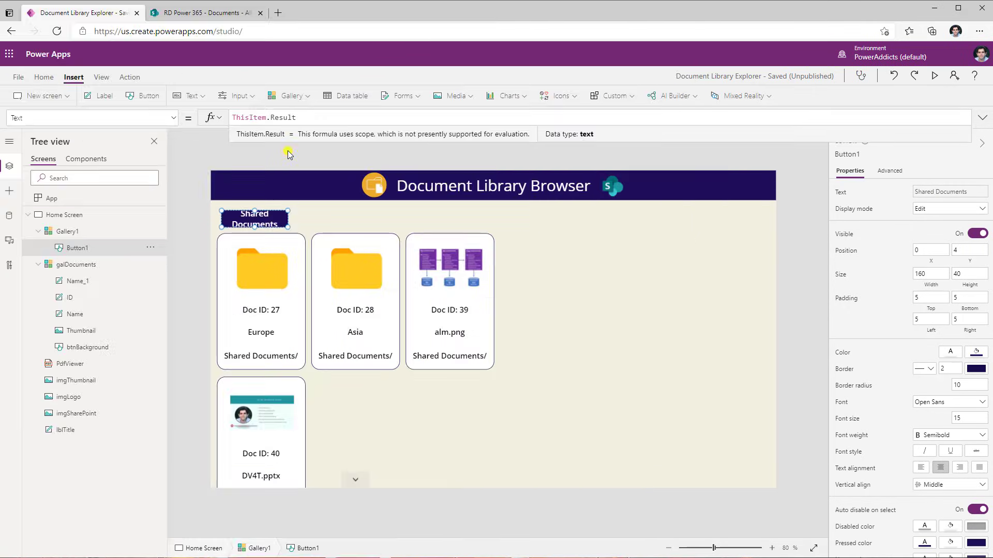
Set the button's font size to 12
left_click(44, 77)
left_click(251, 97)
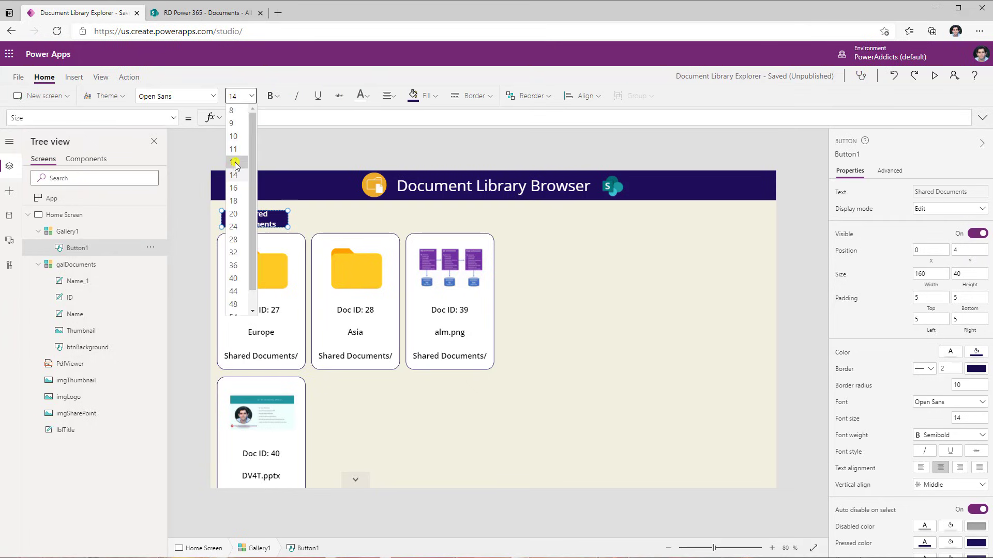
left_click(234, 162)
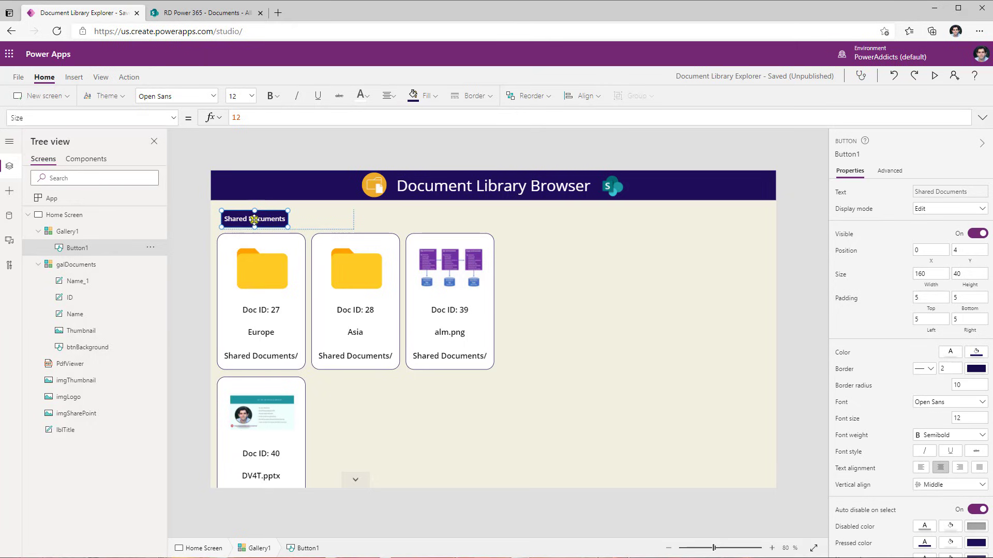
Set the button's RadiusTopRight property to 50
left_click(383, 98)
left_click(295, 220)
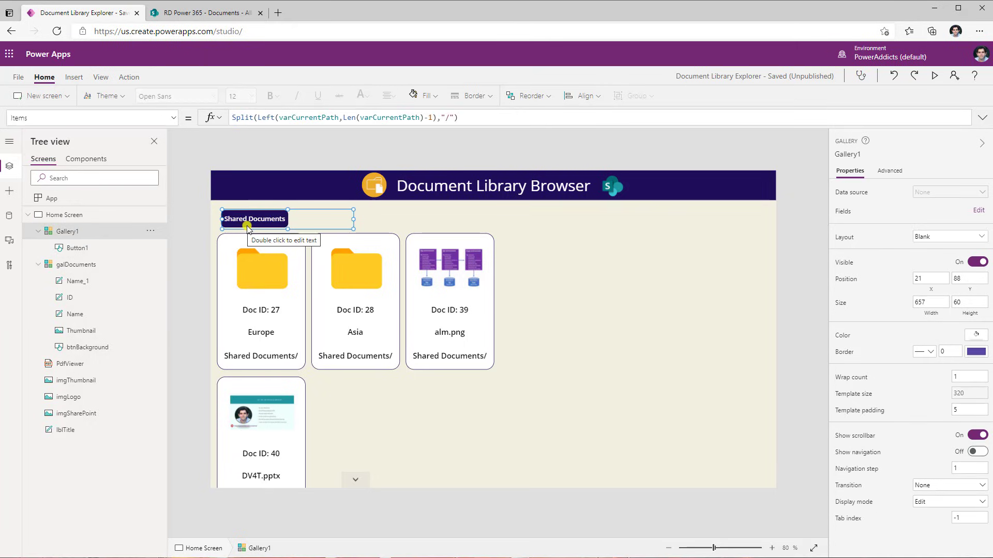
left_click(263, 219)
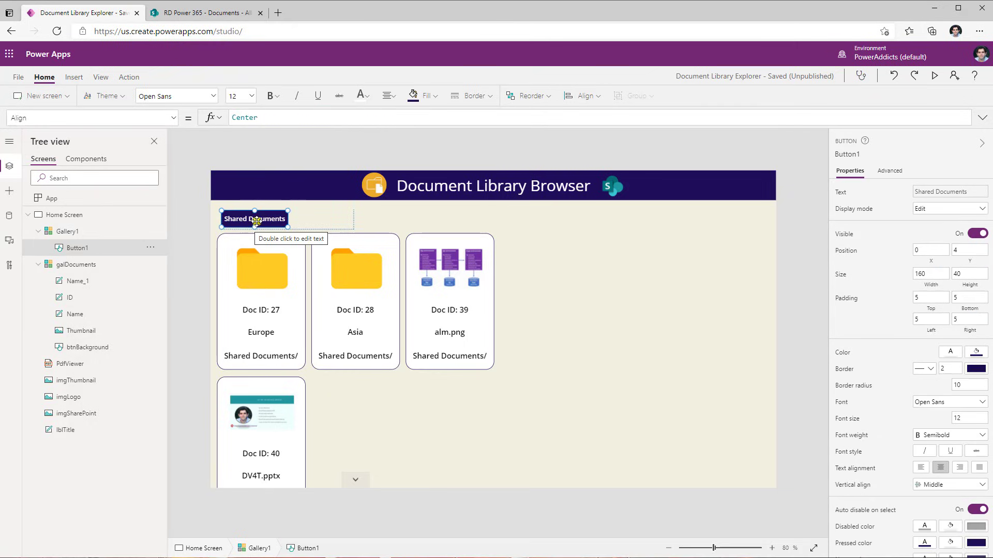
left_click(93, 118)
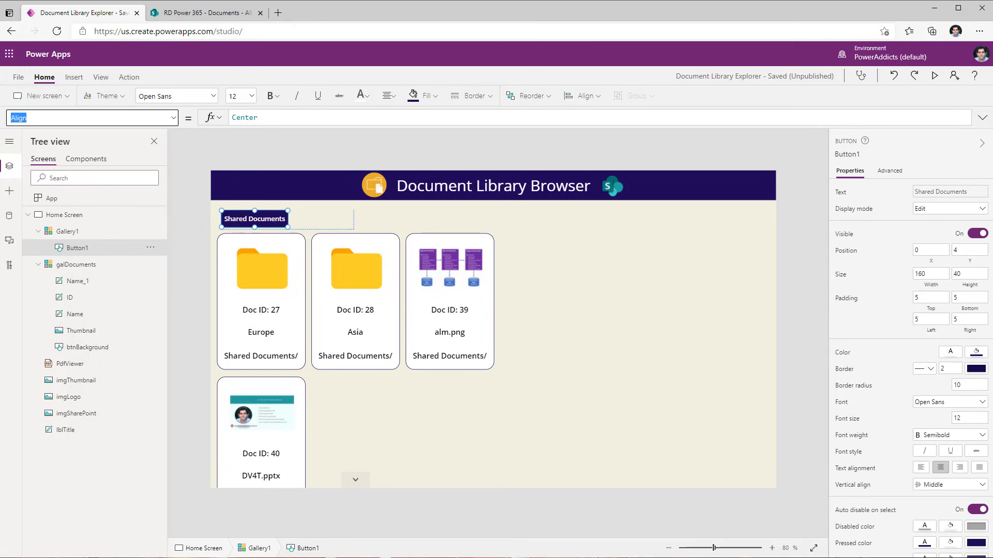
type("RadiusTopRight")
key("Return")
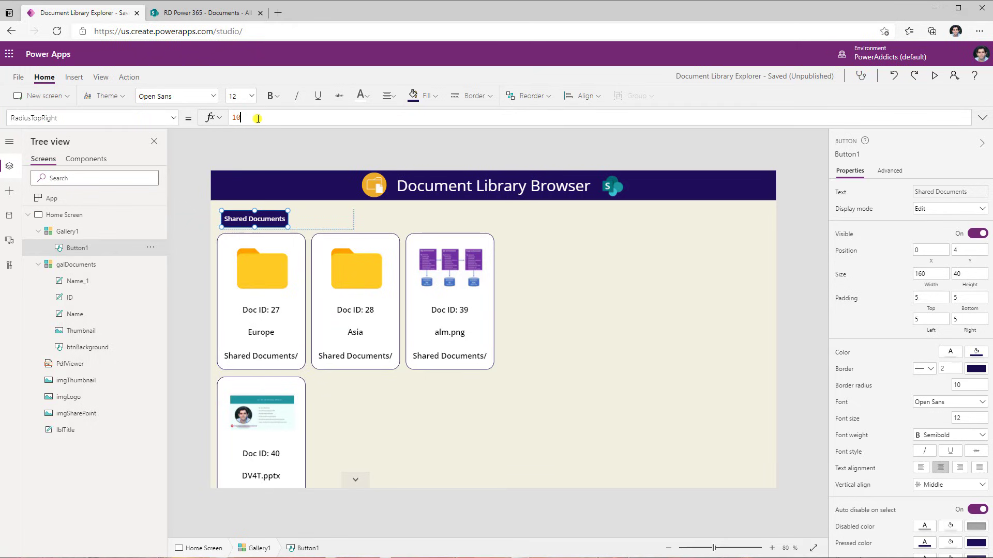
left_click(257, 119)
type("50")
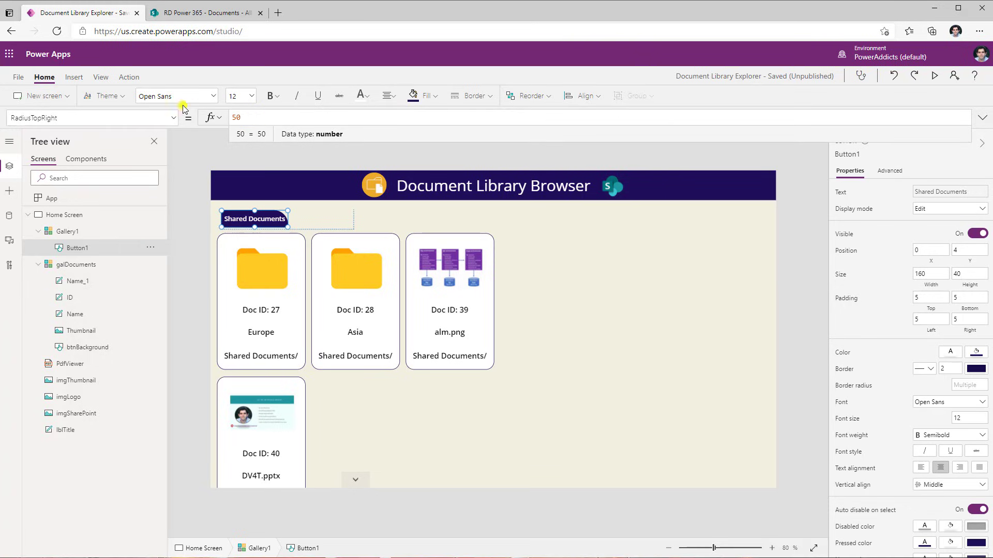
Set the button's RadiusBottomRight property to 50 and preview the app briefly
left_click_drag(174, 118, 41, 122)
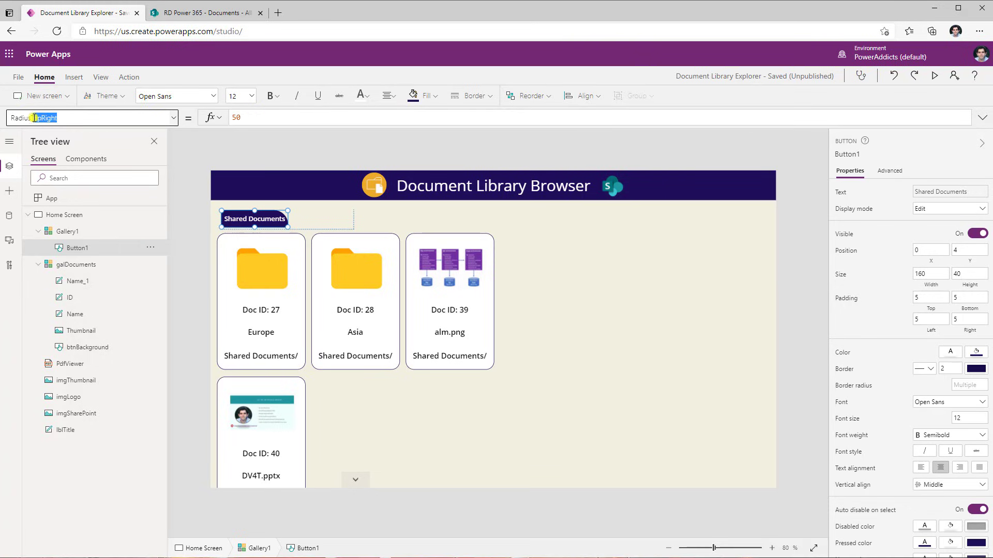
type("Bottom")
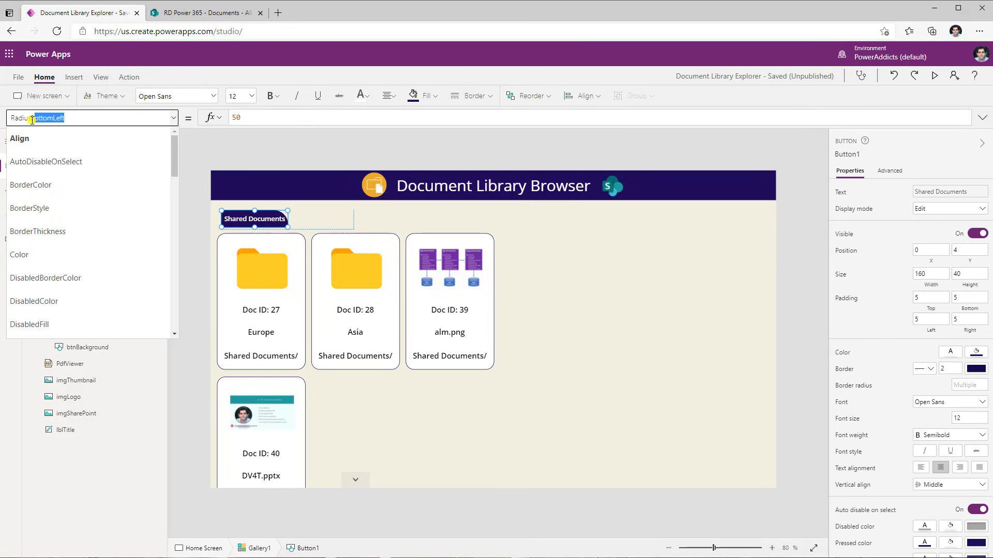
key("Return")
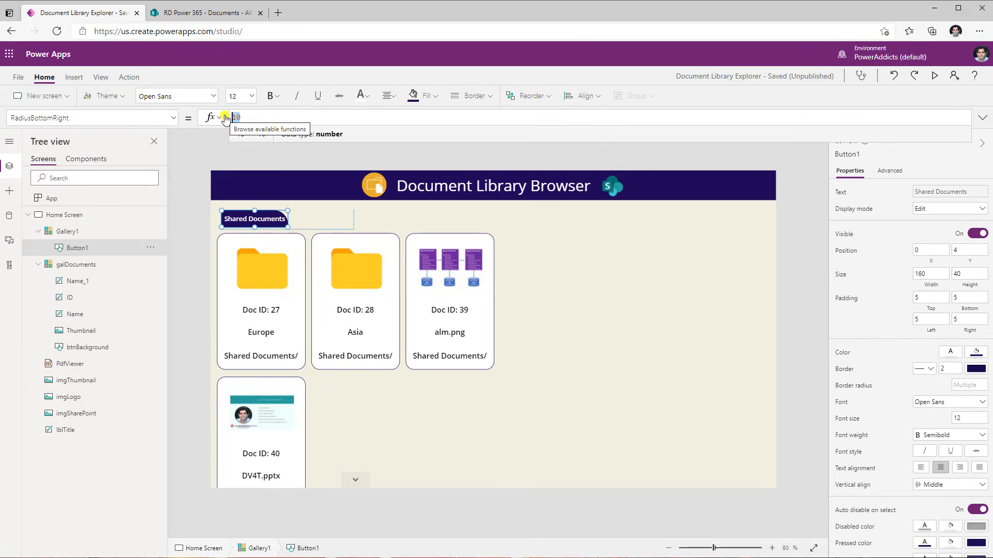
type("50")
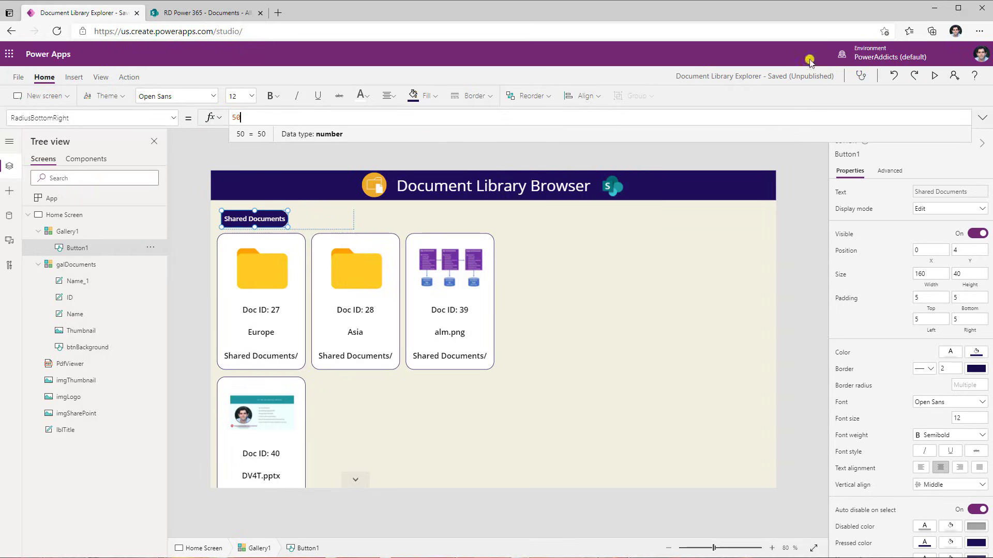
left_click(935, 78)
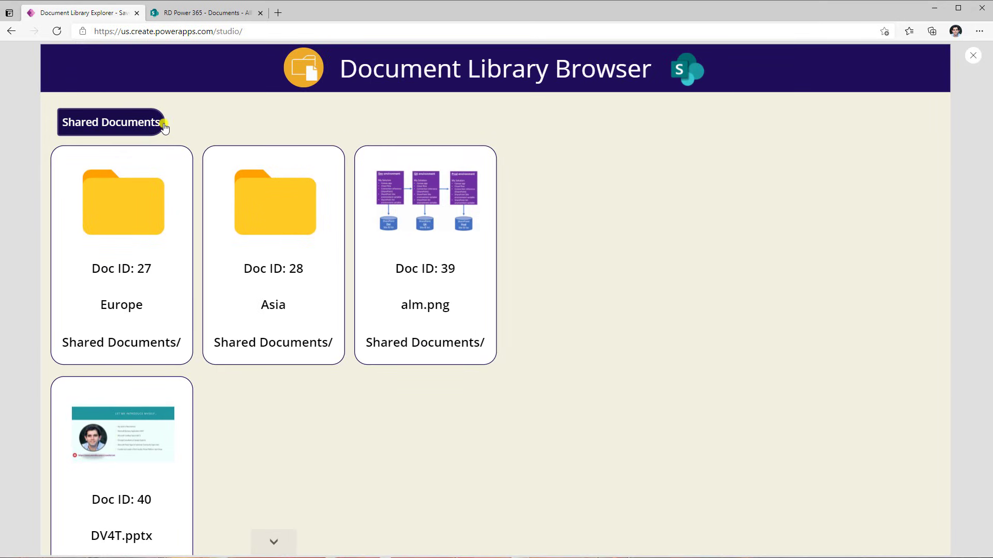
left_click(973, 56)
Shrink the breadcrumb gallery's template width to about 171 so it fits the button
left_click(305, 218)
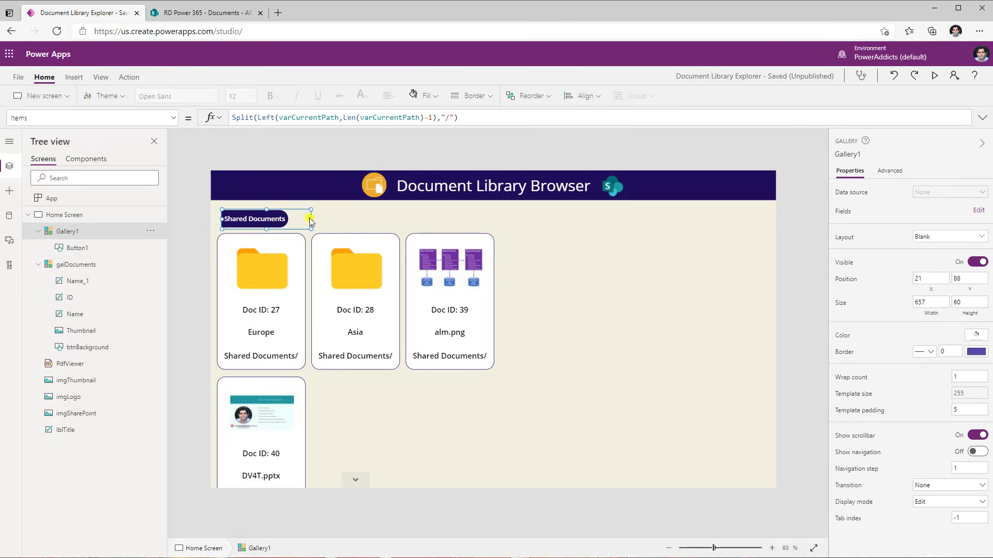
left_click_drag(301, 218, 291, 218)
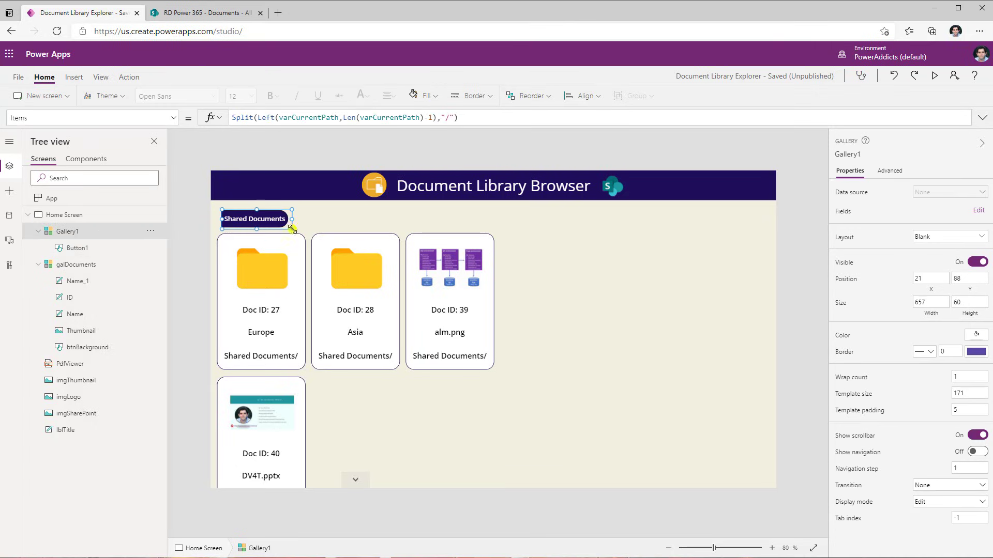
Give the button an OnSelect formula: Set(varCurrentPath, Left(varCurrentPath, Find(ThisItem.Result, varCurrentPath) + Len(ThisItem.Result)))
left_click(323, 222)
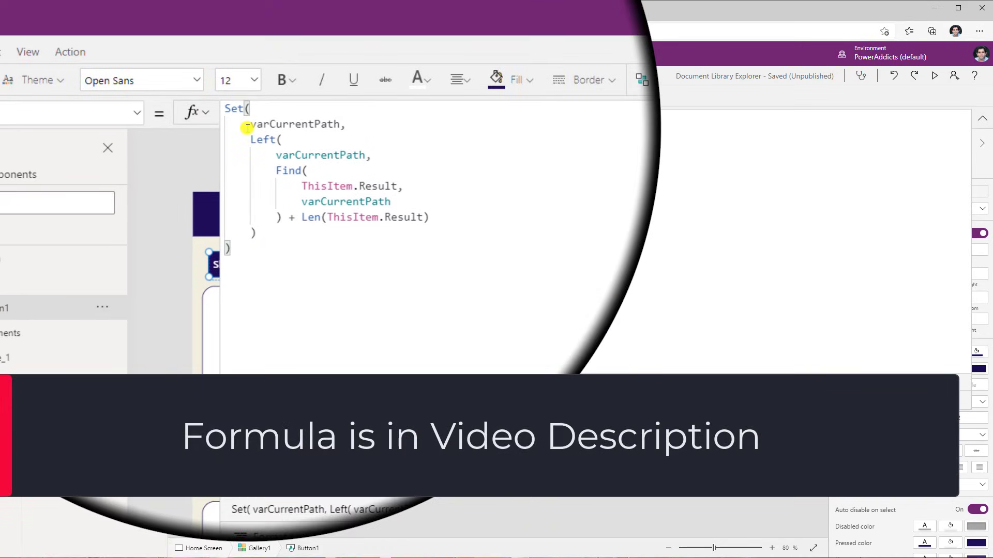
double_click(261, 127)
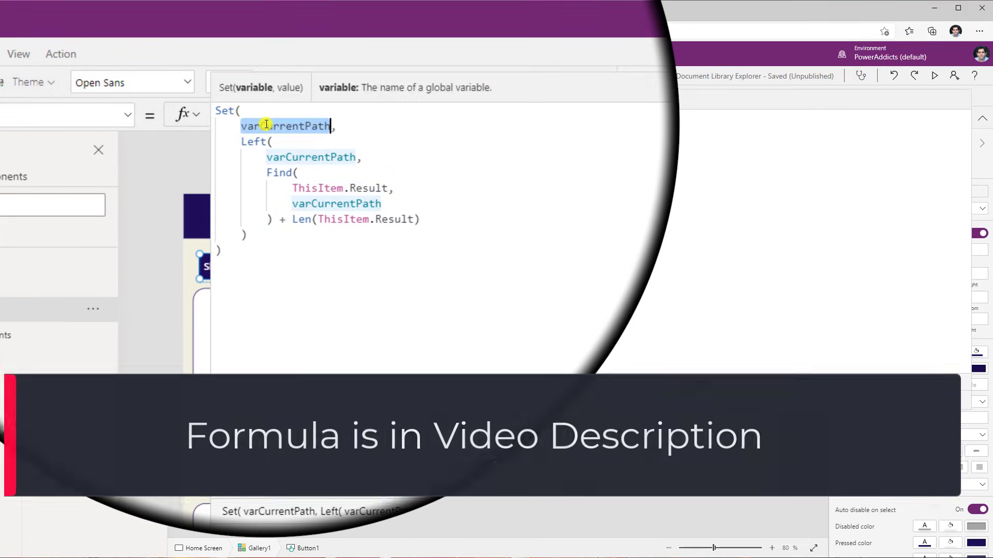
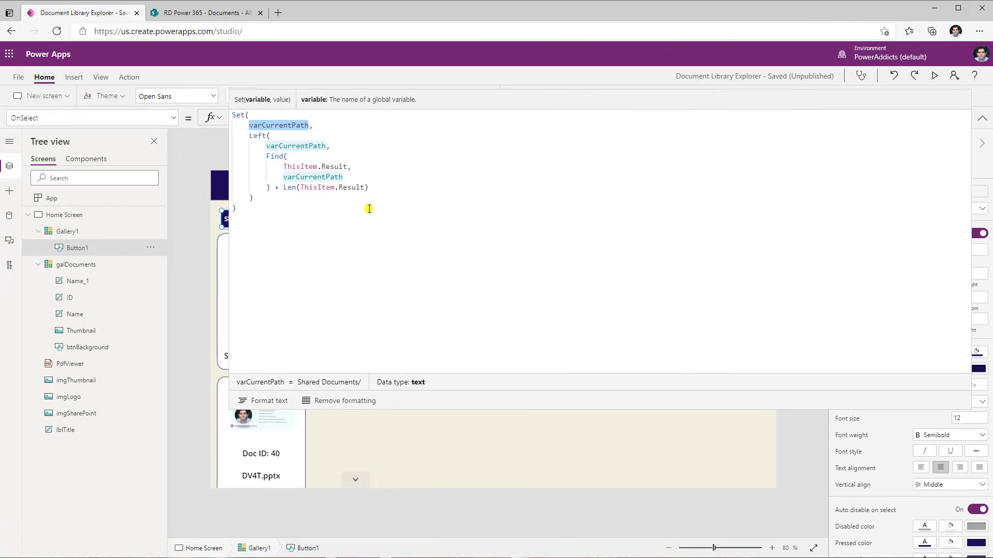
Preview the app and test the breadcrumb buttons by opening the Asia and India folders and returning up the path
left_click(936, 79)
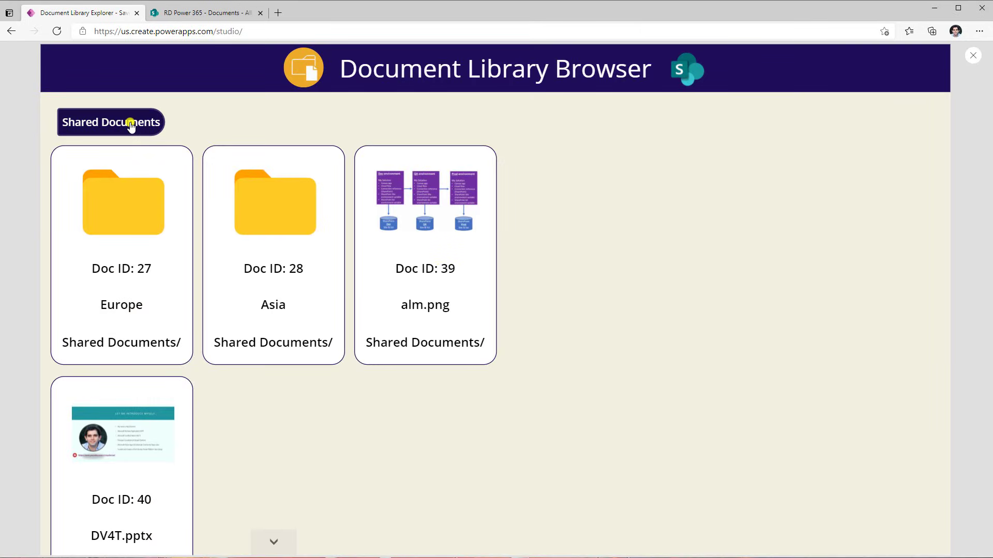
left_click(131, 125)
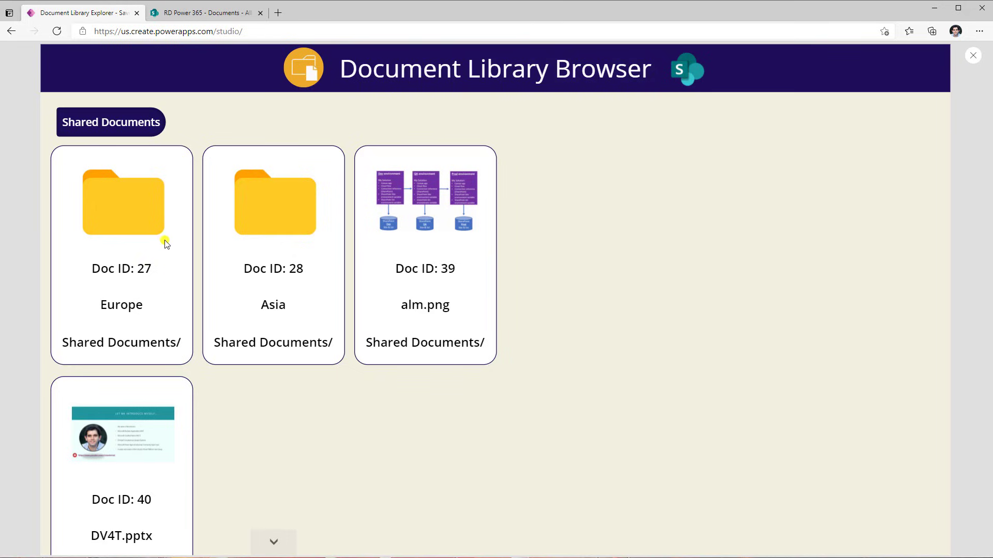
left_click(303, 196)
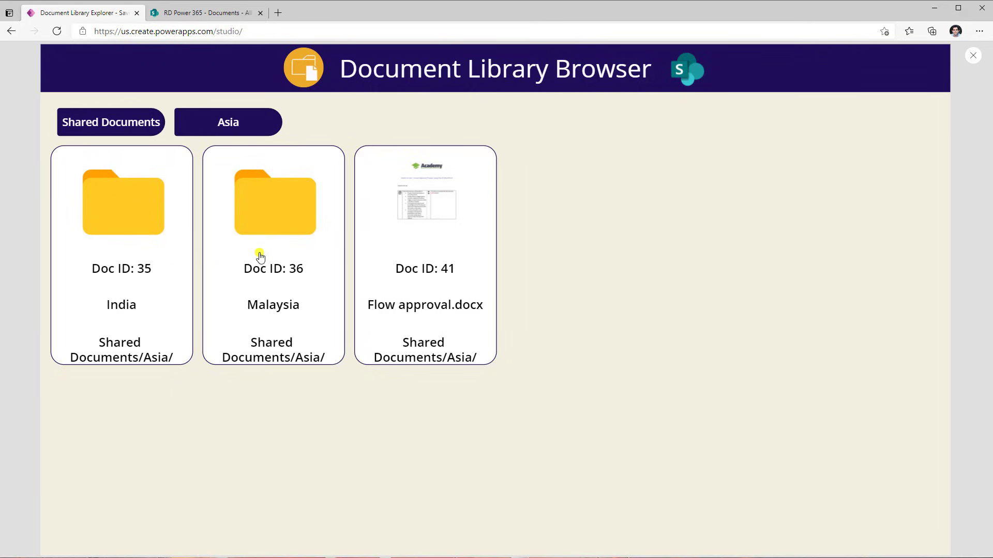
left_click(135, 212)
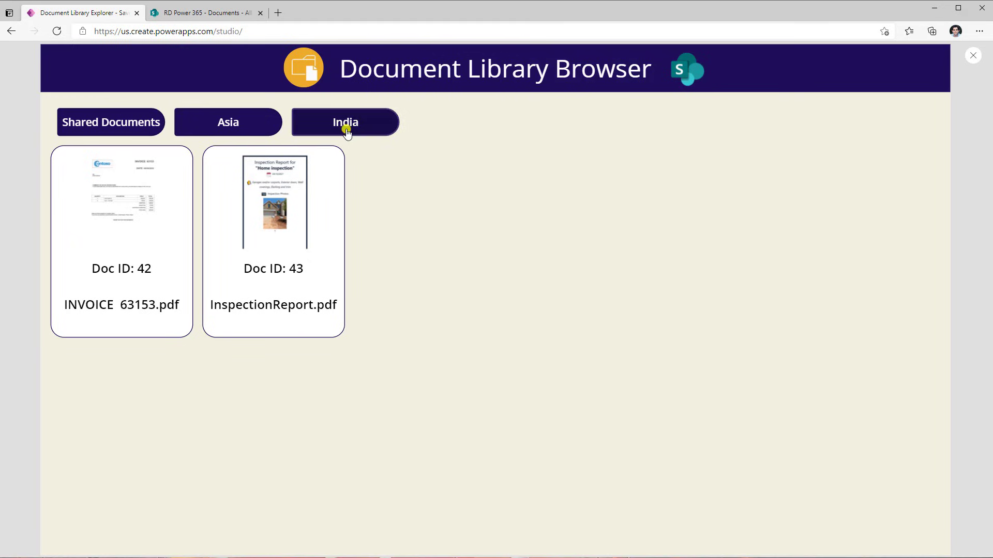
left_click(230, 125)
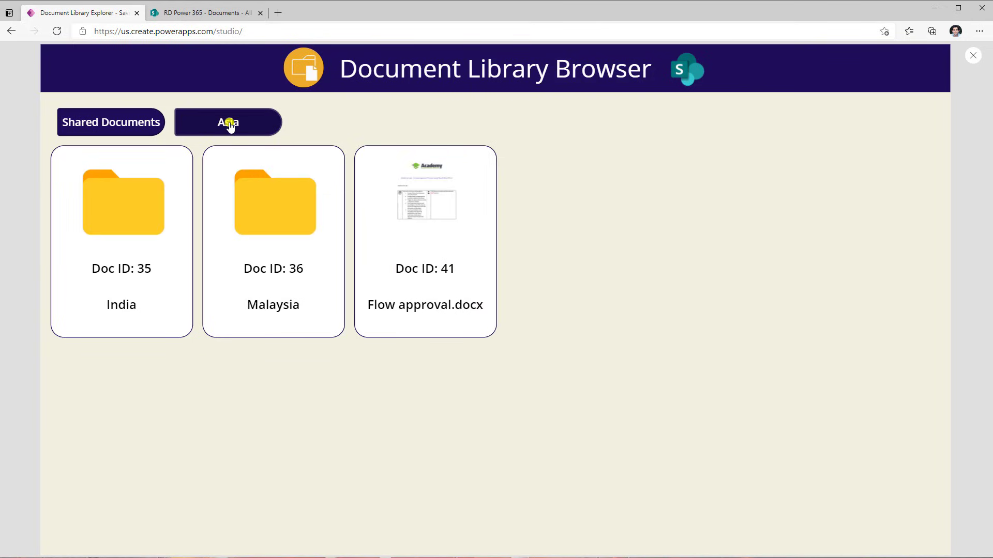
left_click(119, 124)
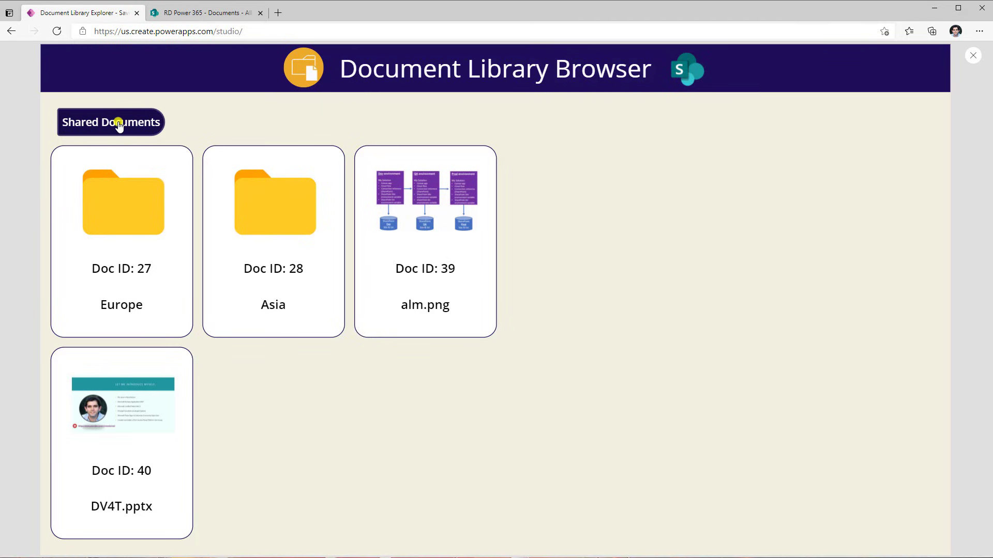
In preview, open files and navigate Europe, Shared Documents, Asia and Malaysia folders to check breadcrumb navigation
left_click(147, 458)
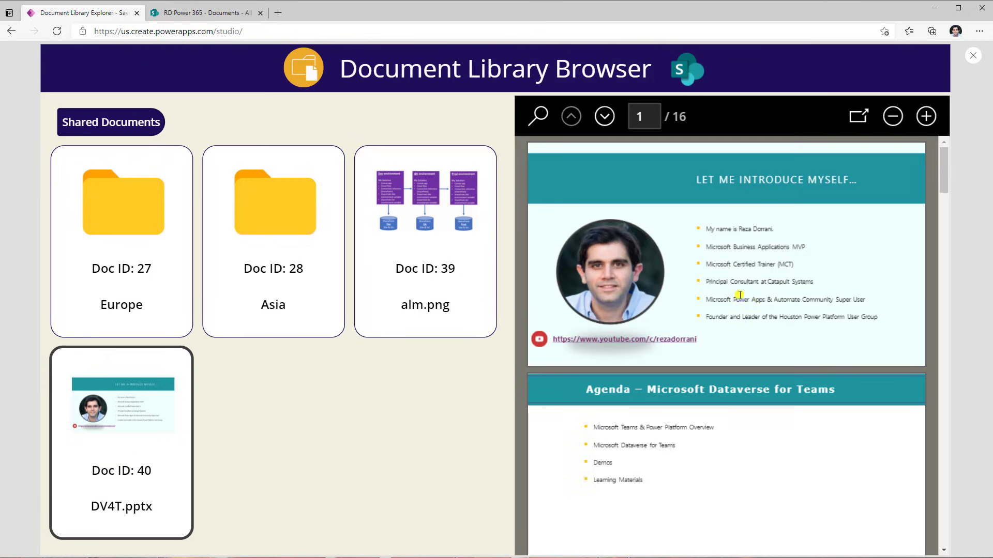
left_click(432, 282)
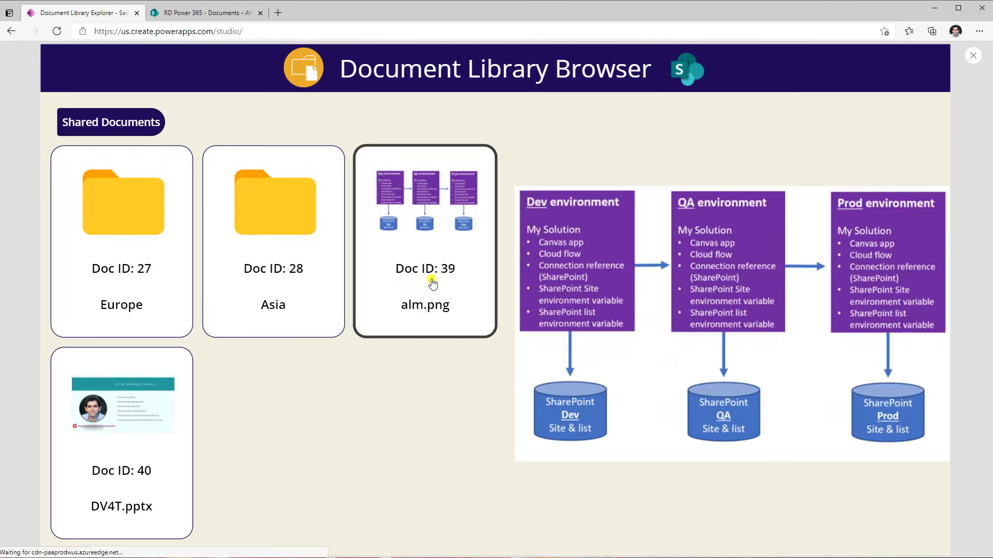
left_click(170, 260)
left_click(303, 207)
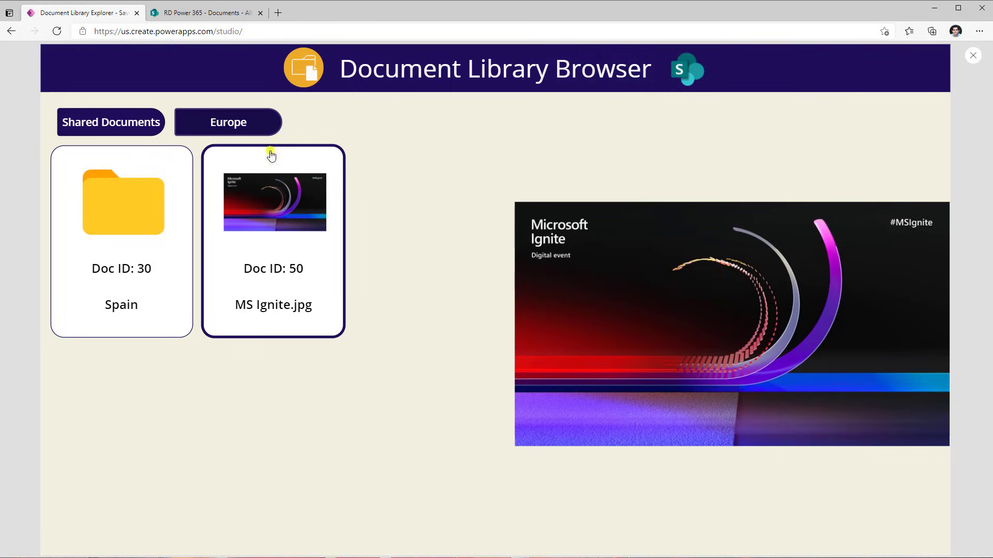
left_click(135, 123)
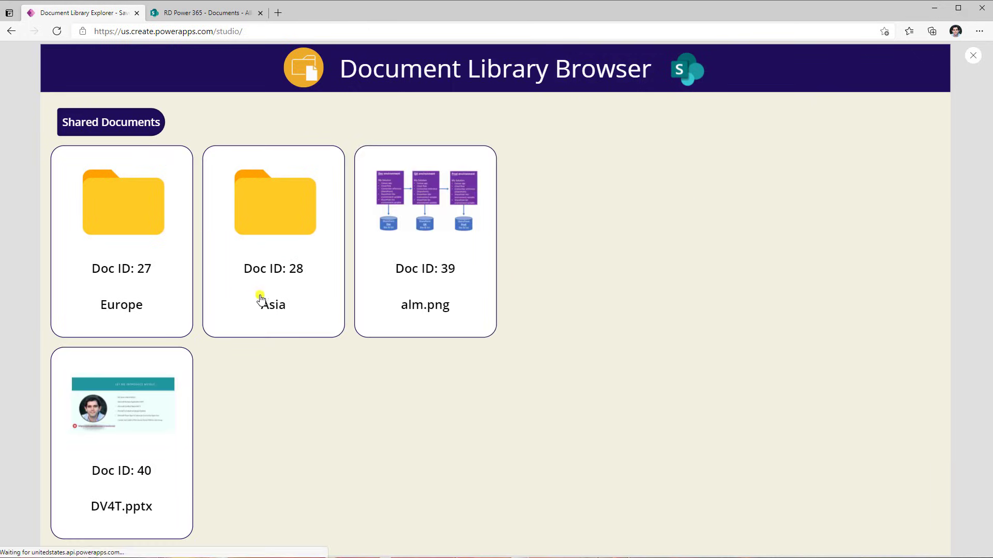
left_click(257, 214)
left_click(266, 204)
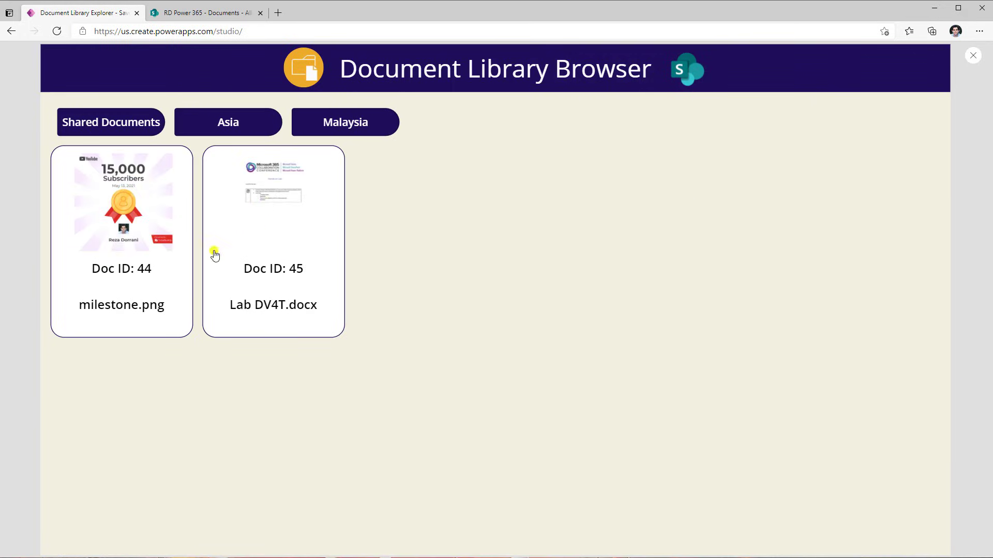
left_click(231, 246)
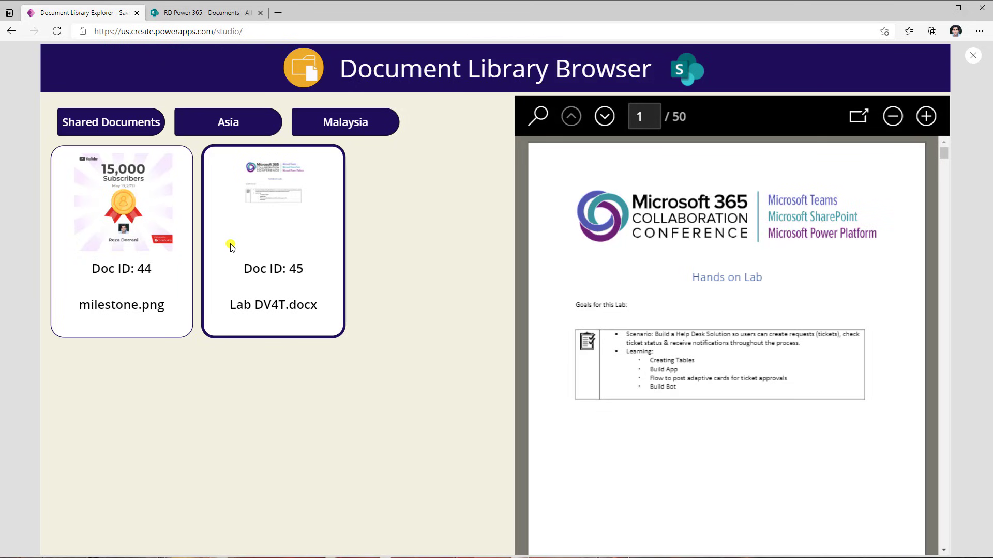
Leave the preview and inspect the document gallery's Default property
key("Escape")
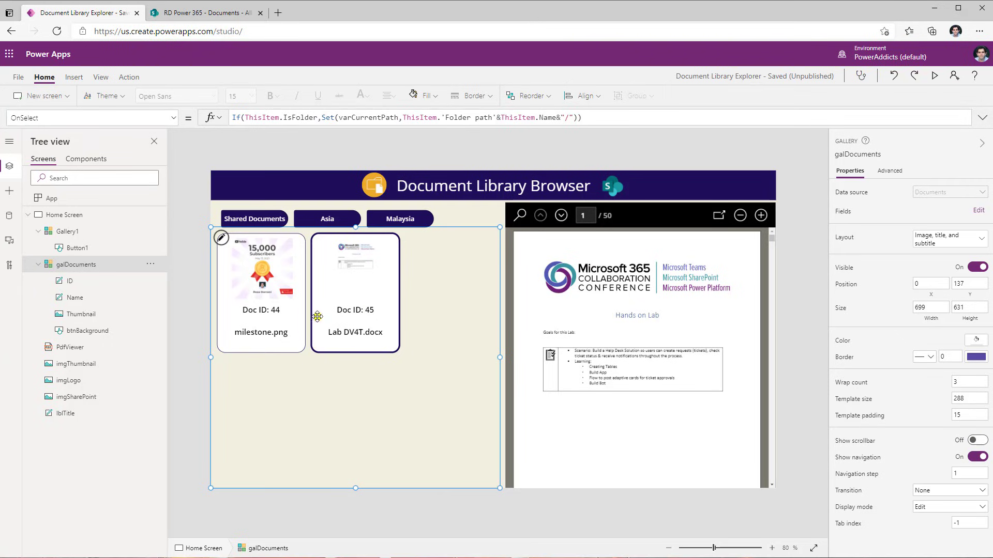
left_click(24, 118)
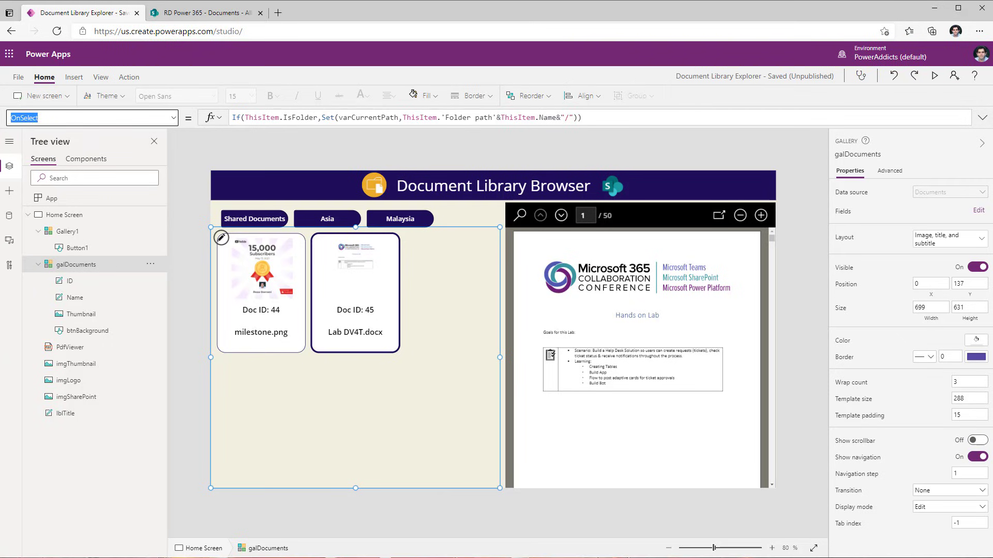
type("Default")
key("Tab")
left_click_drag(241, 120, 228, 119)
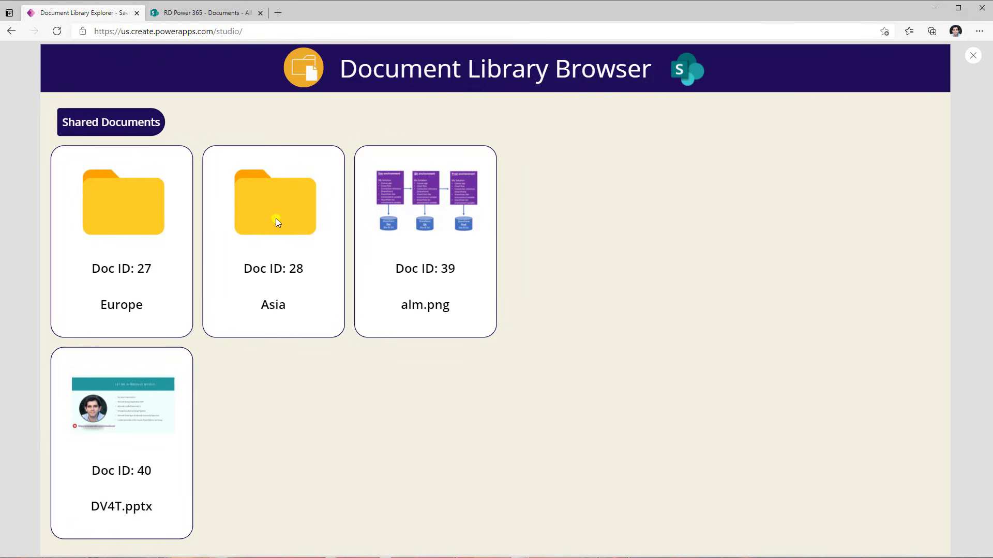
Browse the Asia folder in the preview, then compare it with the same folders in the SharePoint document library
left_click(270, 222)
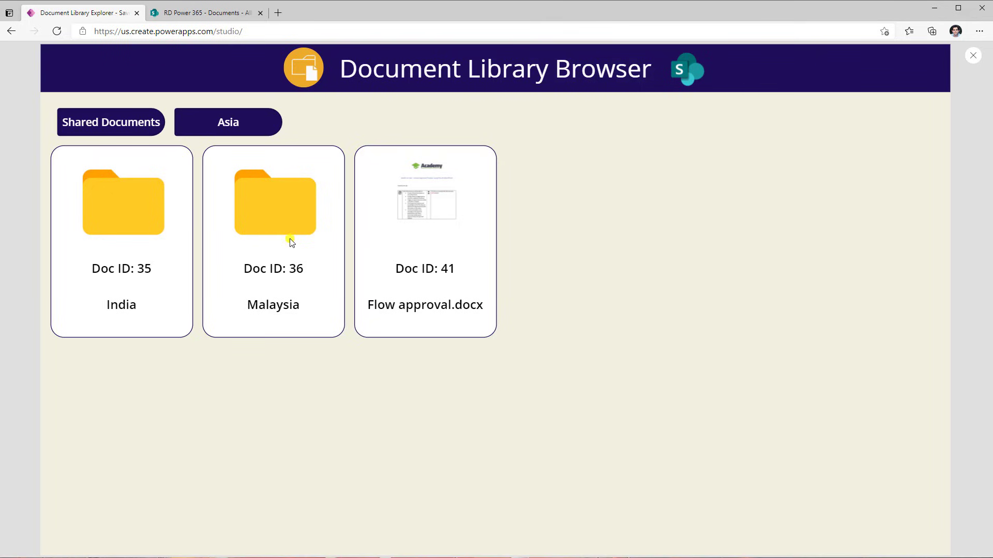
left_click(393, 282)
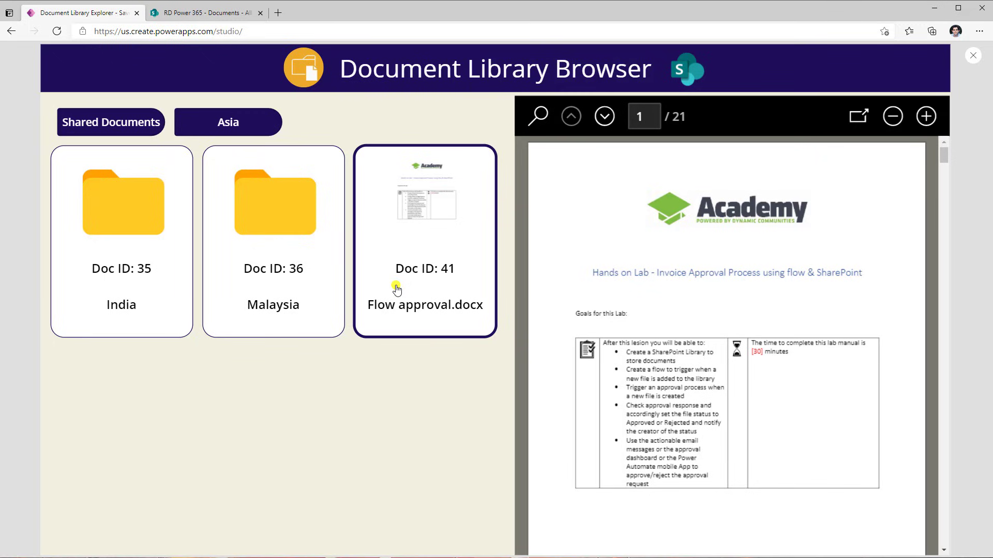
left_click(208, 13)
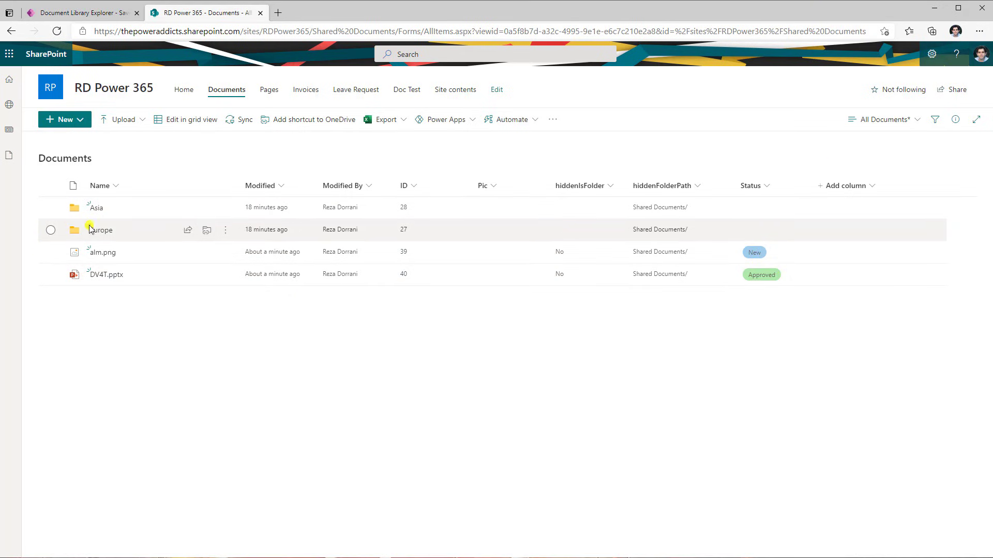
left_click(96, 208)
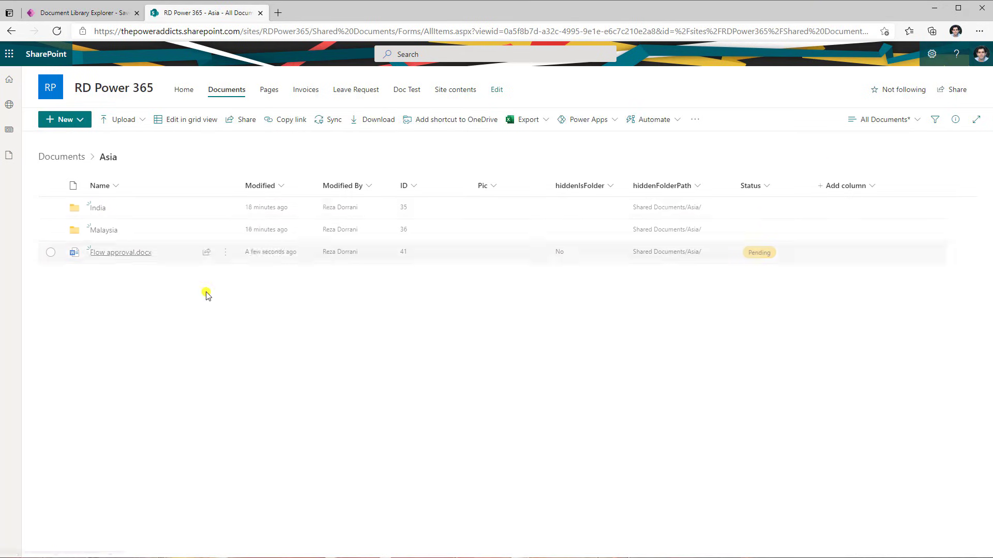
left_click(68, 157)
left_click(95, 13)
Duplicate the file name label in the document gallery template and place the copy below the original
left_click(329, 336)
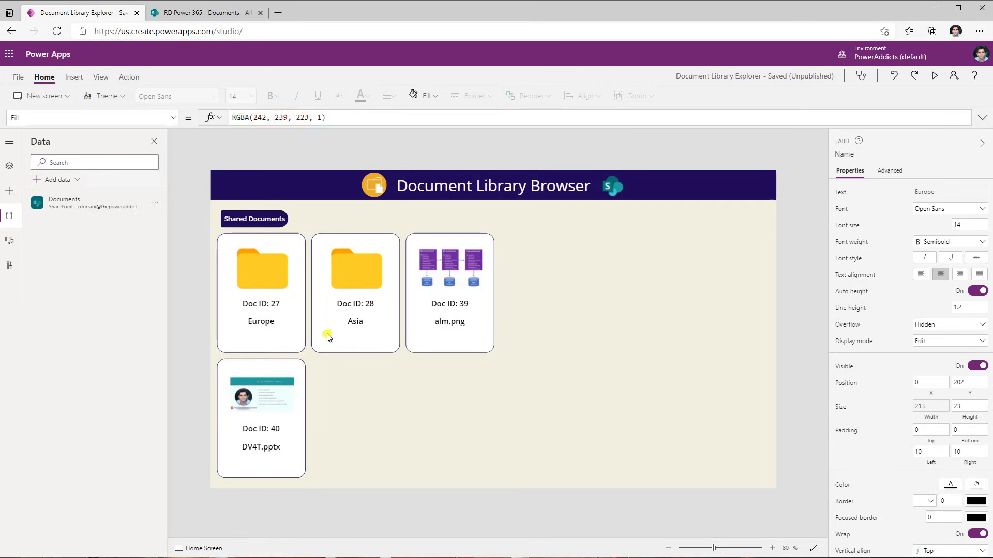
left_click(288, 318)
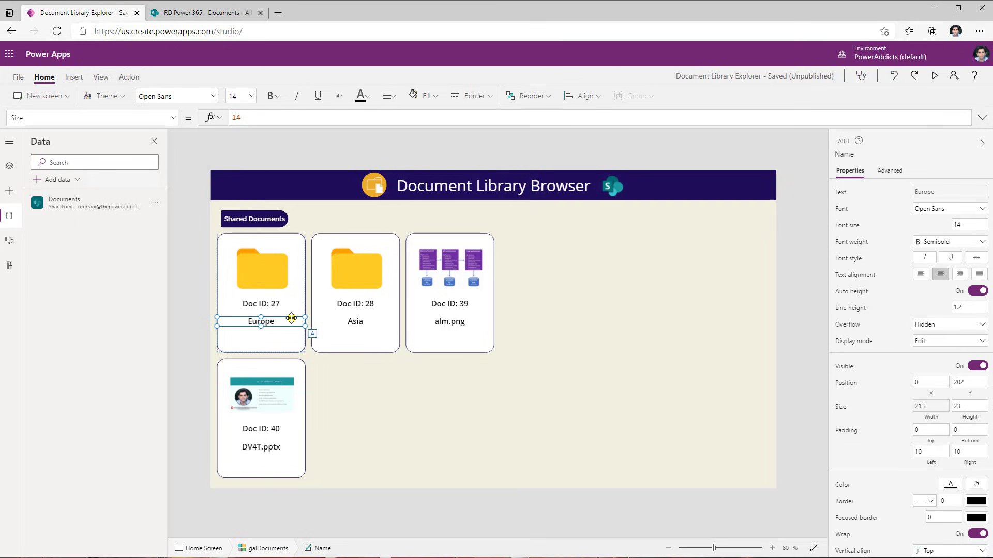
key("ctrl+c")
key("ctrl+v")
left_click_drag(261, 251, 288, 348)
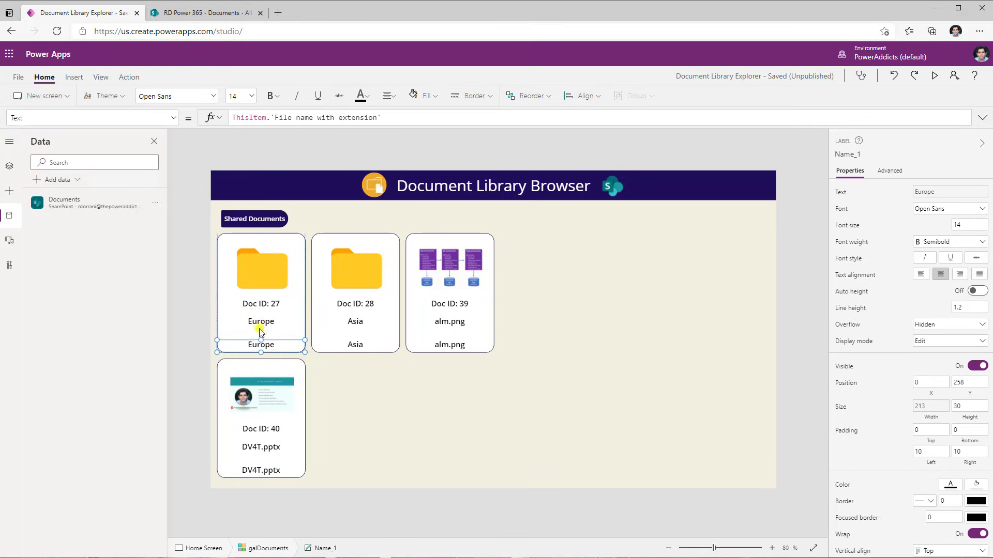
Set the copied label's Text to ThisItem.Status.Value
left_click_drag(271, 117, 472, 115)
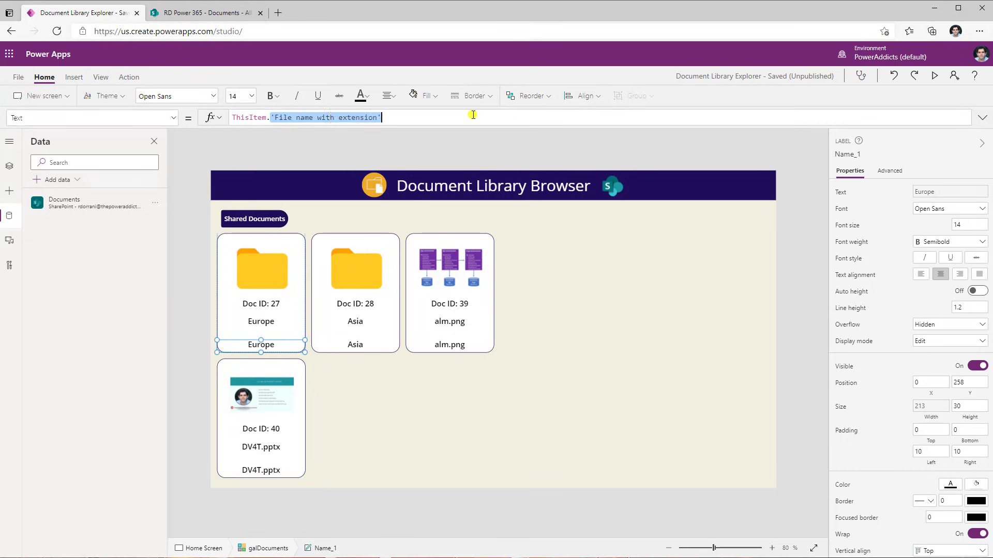
type("sta")
left_click(417, 136)
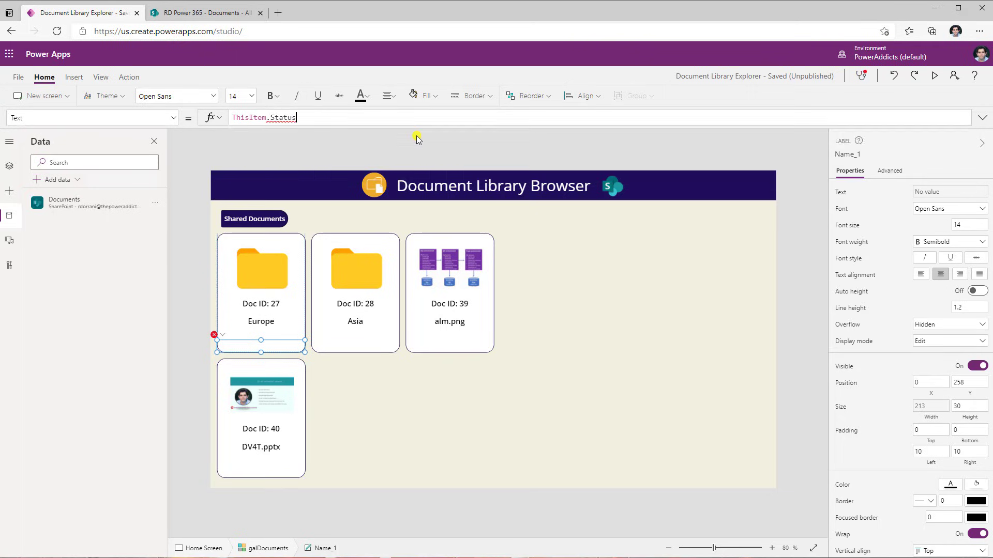
type(".")
left_click(333, 136)
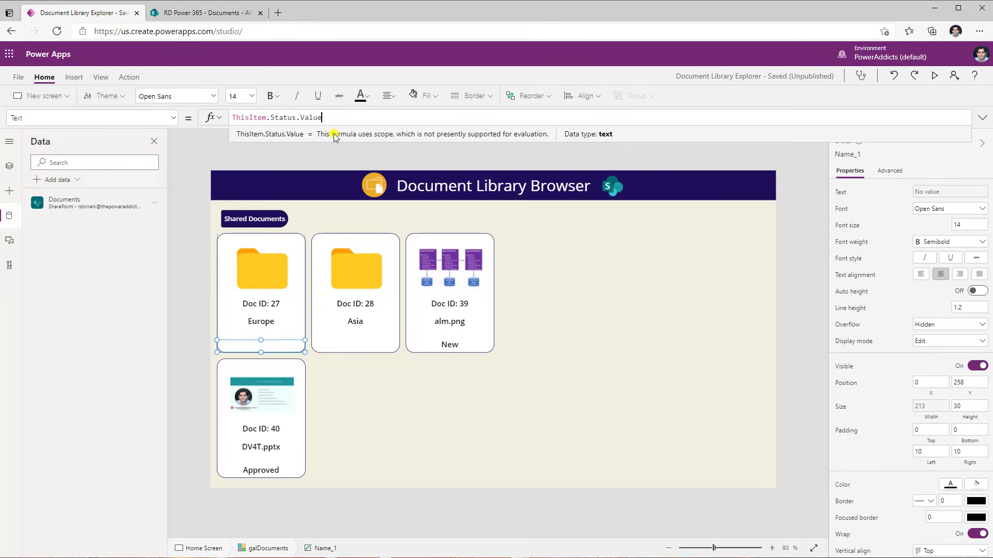
Set the status label's Fill to Switch(ThisItem.Status.Value,"Approved",DarkGreen,"Declined",DarkRed,"New",DarkBlue,"Pending",DarkGoldenRod,Transparent)
left_click(90, 118)
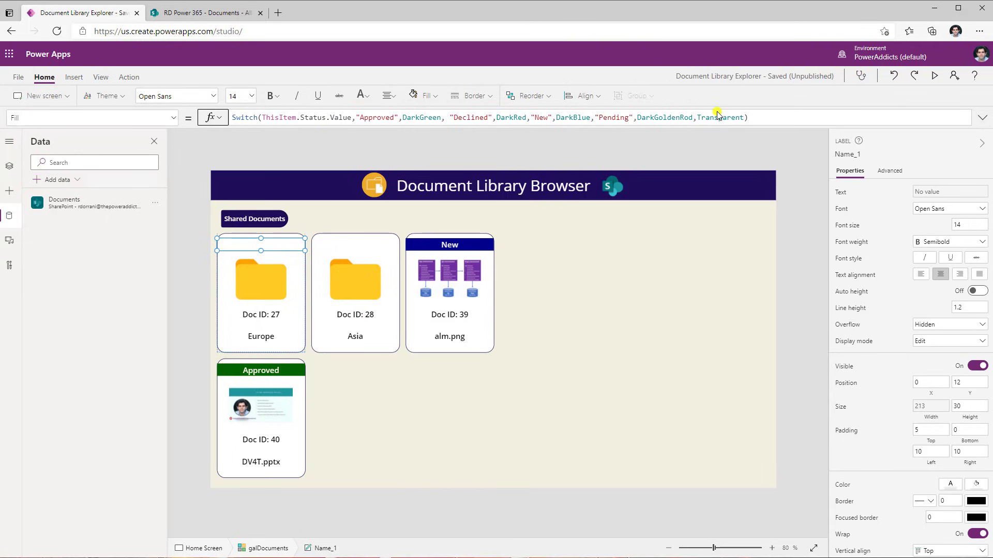
Preview the app to check the status banners while opening files and the Europe folder
left_click(934, 76)
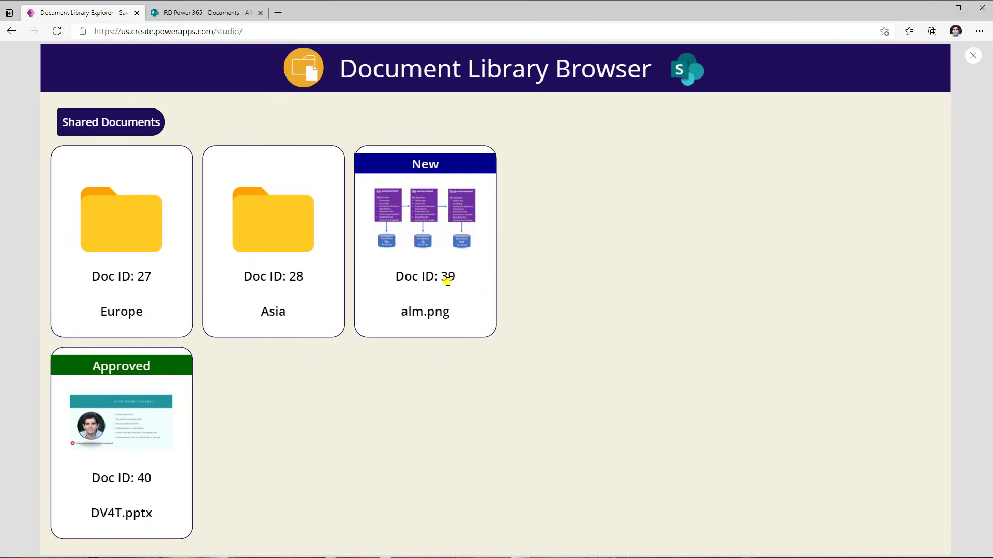
left_click(466, 297)
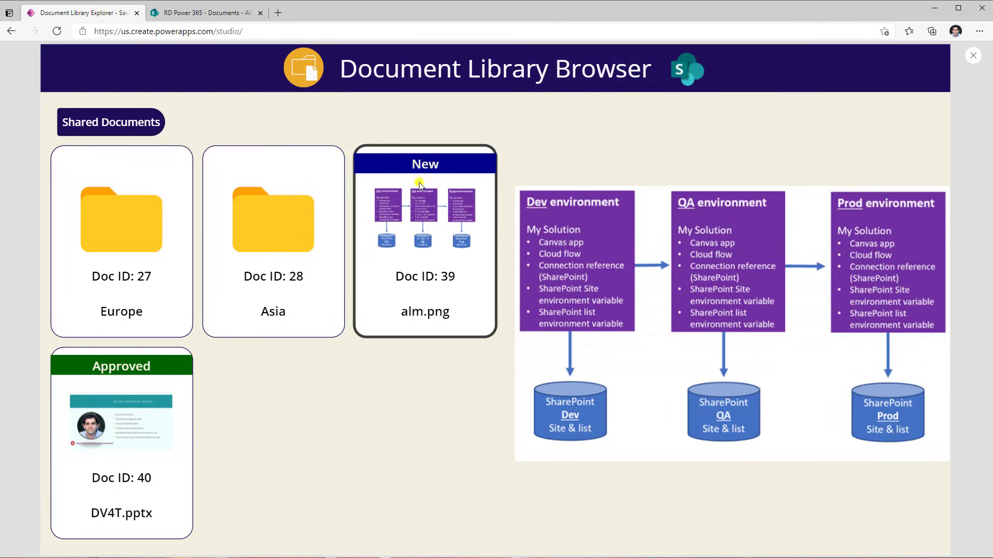
left_click(179, 490)
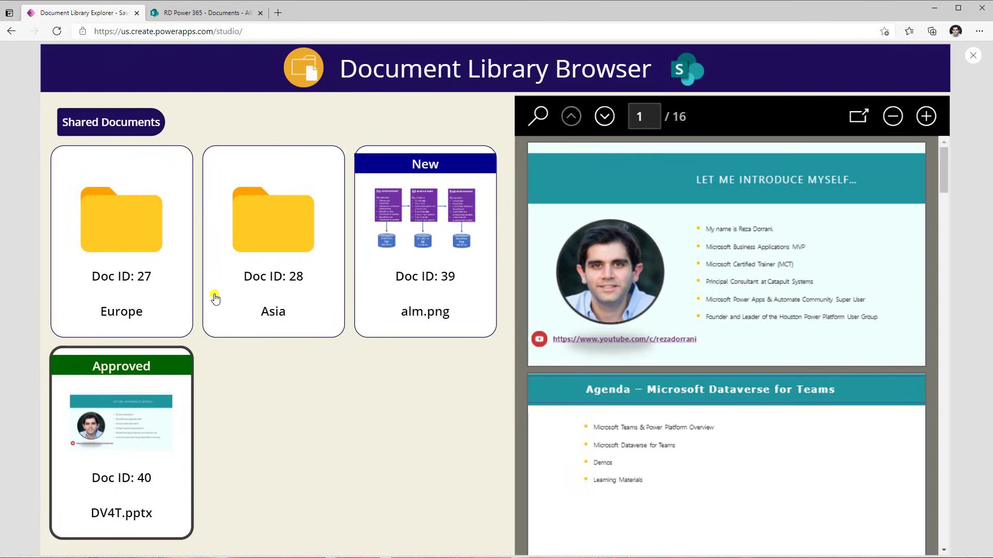
left_click(113, 216)
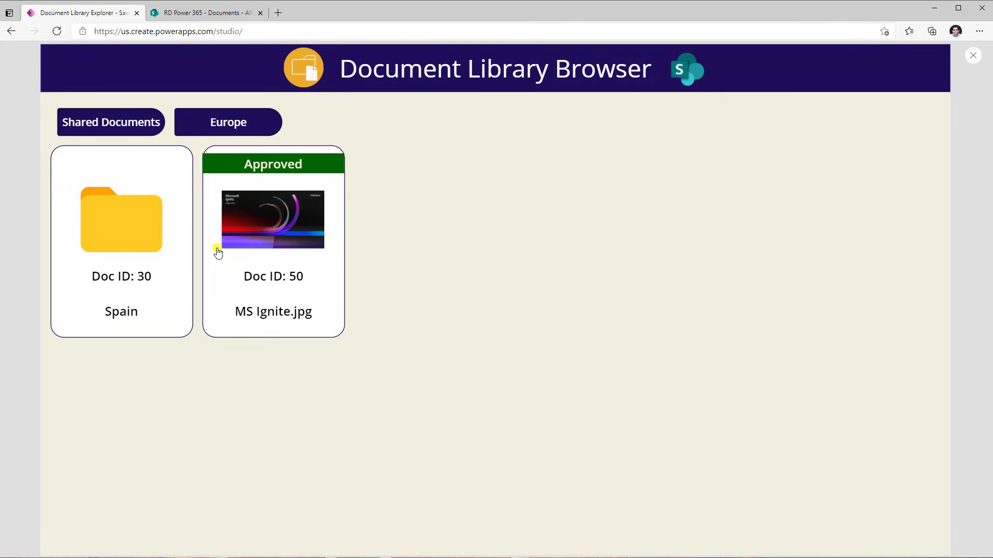
left_click(137, 125)
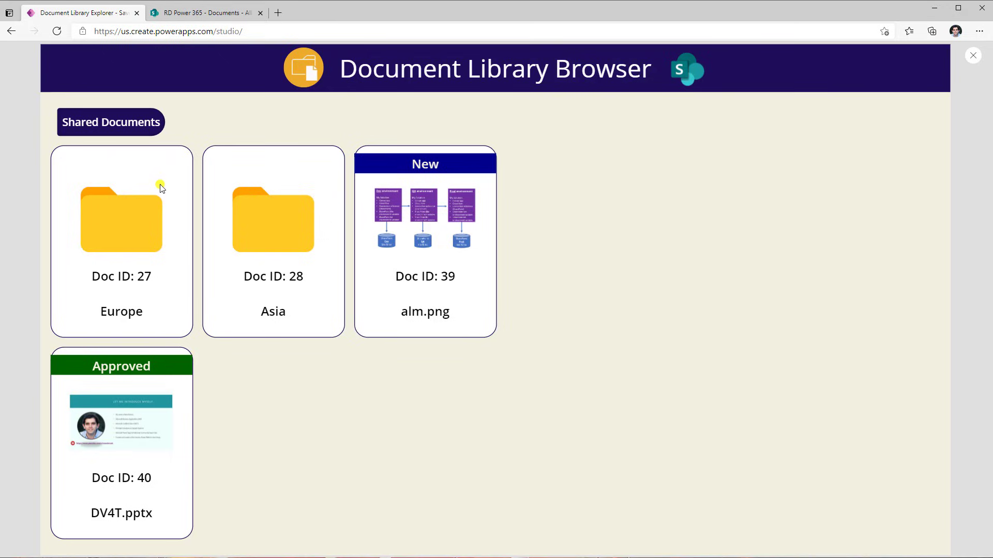
key("Escape")
Add a Status label and dropdown above the gallery and set the dropdown's Items to Choices(Documents.Status)
left_click(284, 236)
left_click(330, 221)
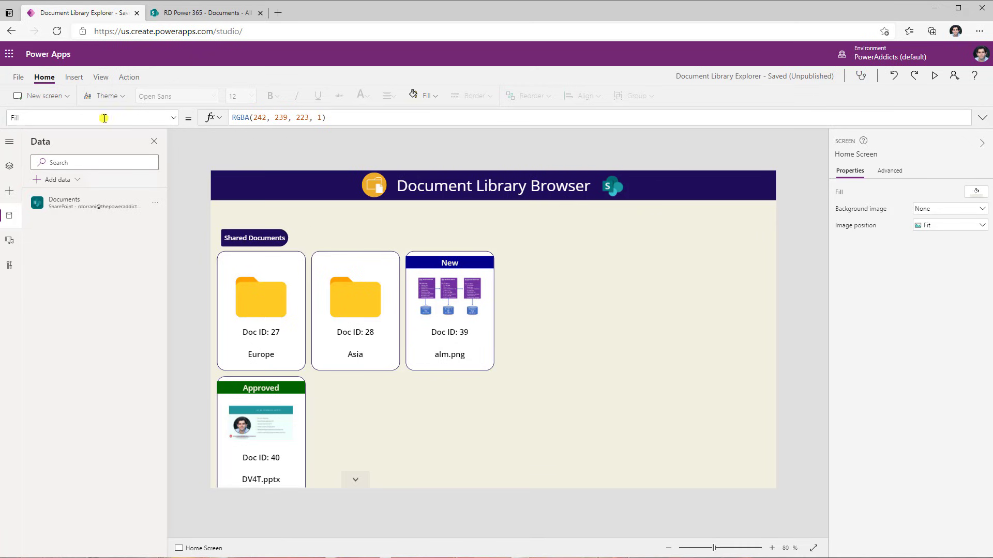
left_click(74, 77)
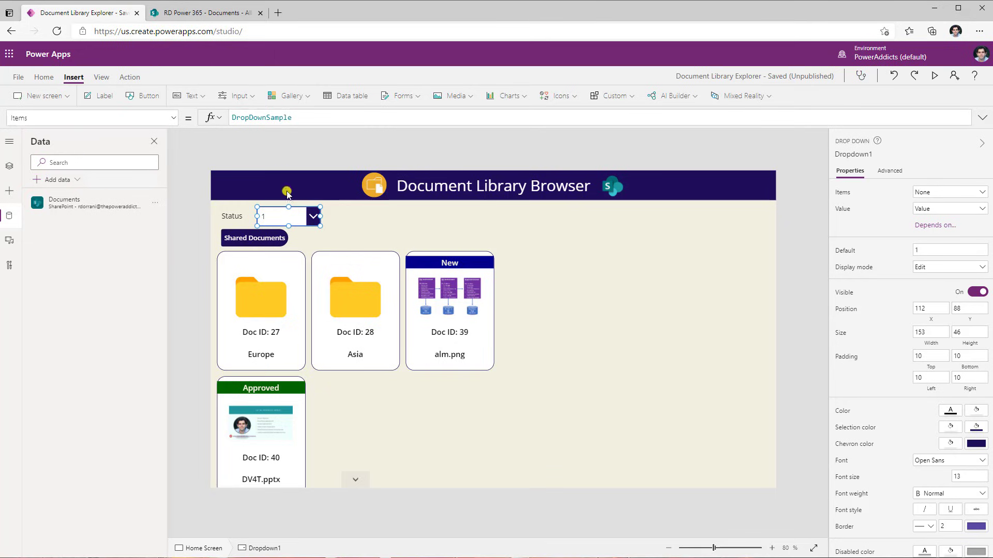
double_click(261, 119)
type("choic")
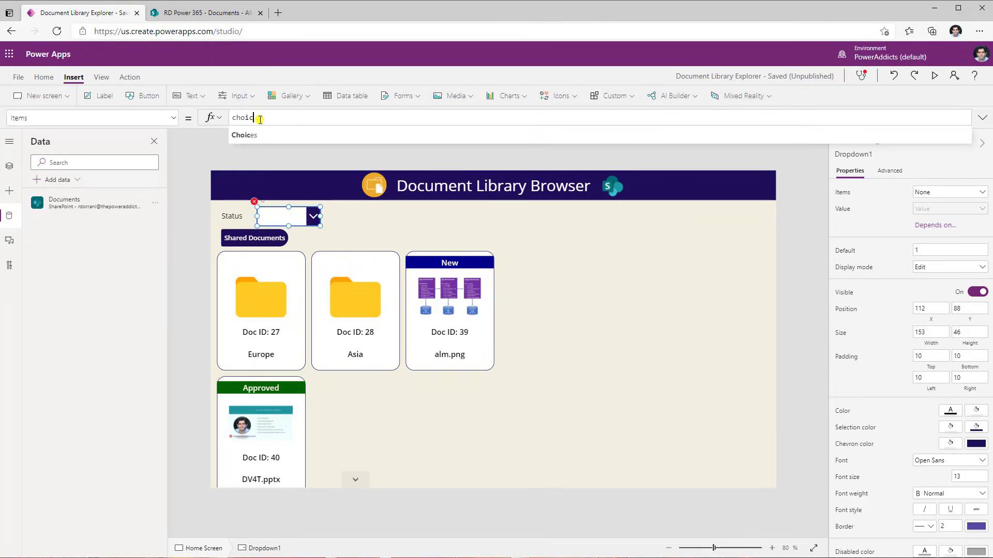
left_click(260, 136)
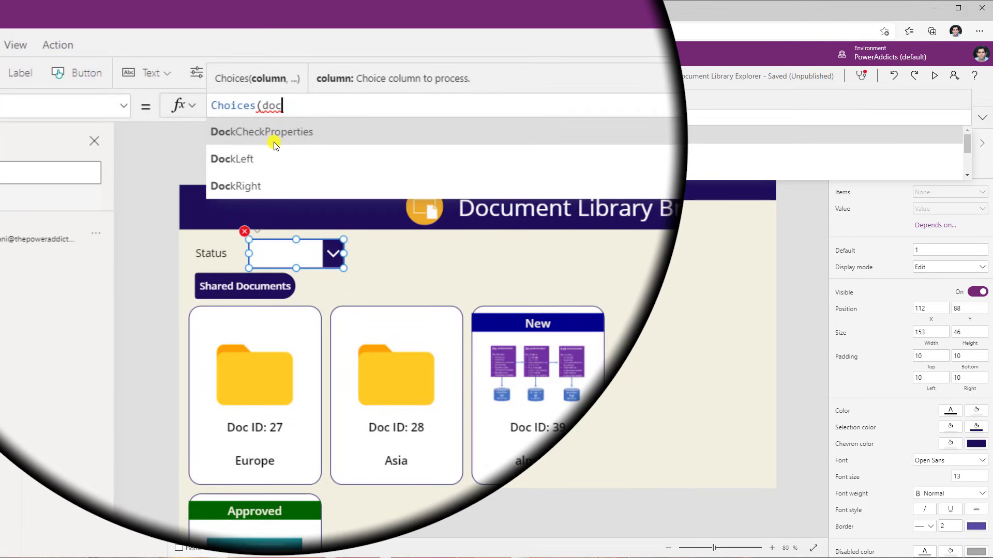
type("documents.")
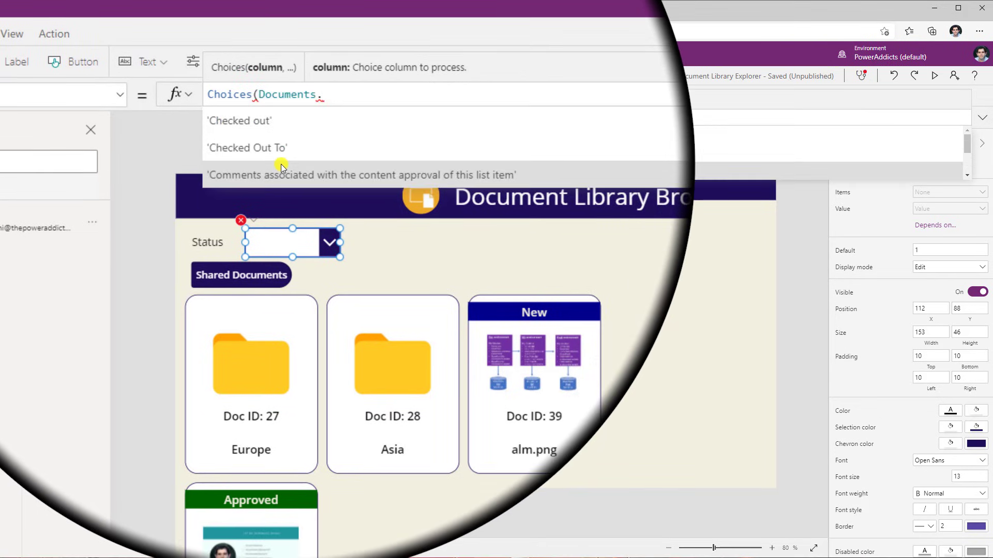
type("stat")
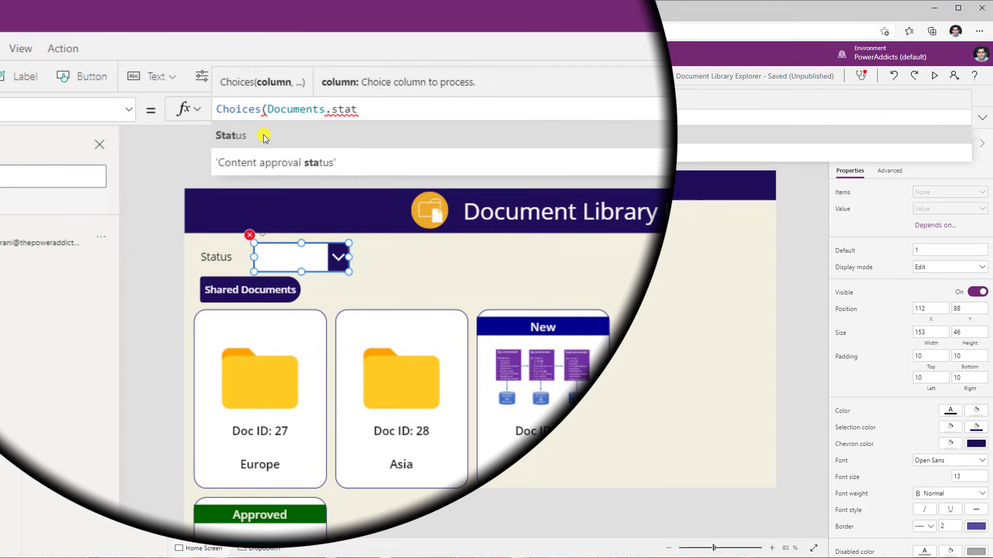
left_click(263, 136)
type(")")
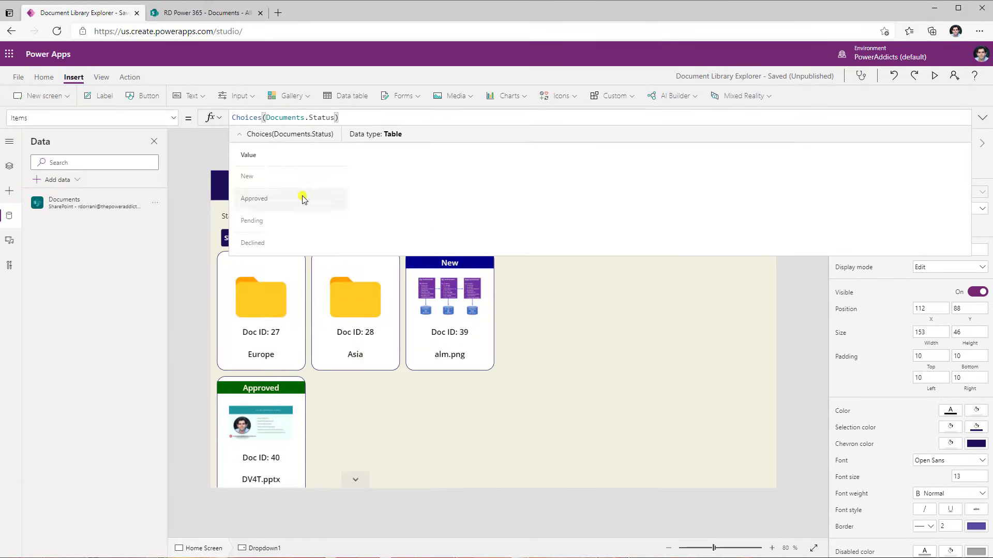
left_click(707, 259)
left_click(317, 219)
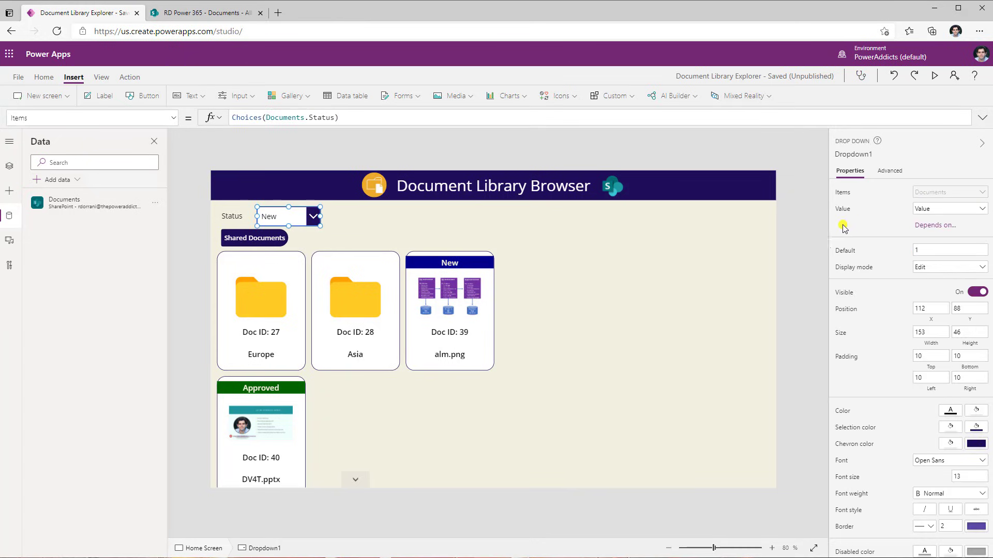
Set the status dropdown's AllowEmptySelection property to true
left_click(894, 172)
type("emp")
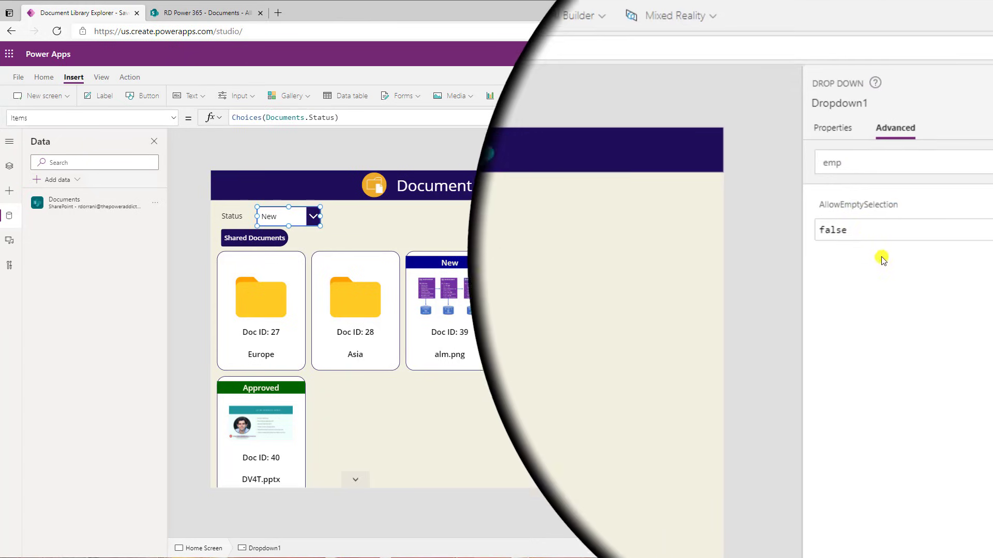
double_click(874, 241)
type("tur")
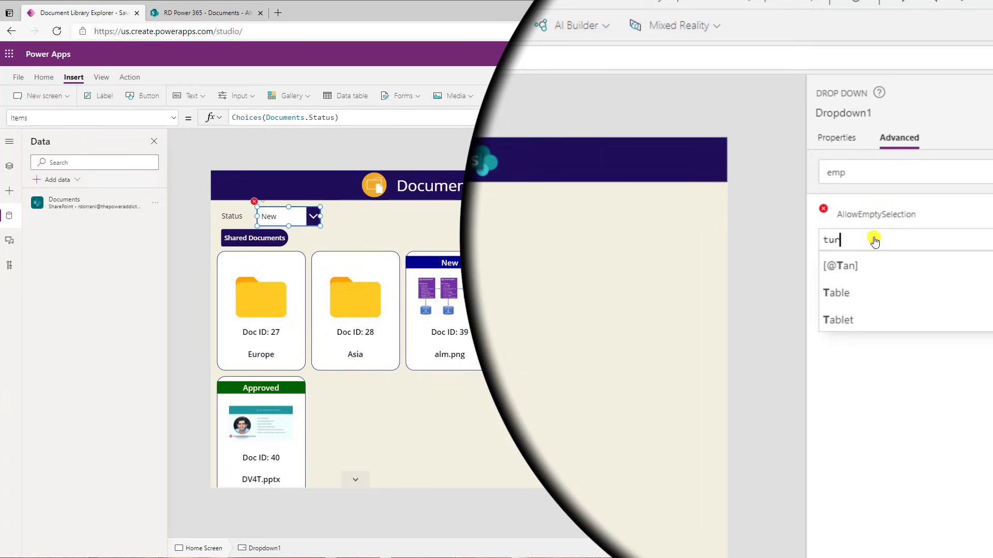
key("BackSpace")
key("BackSpace")
type("rue")
left_click(833, 317)
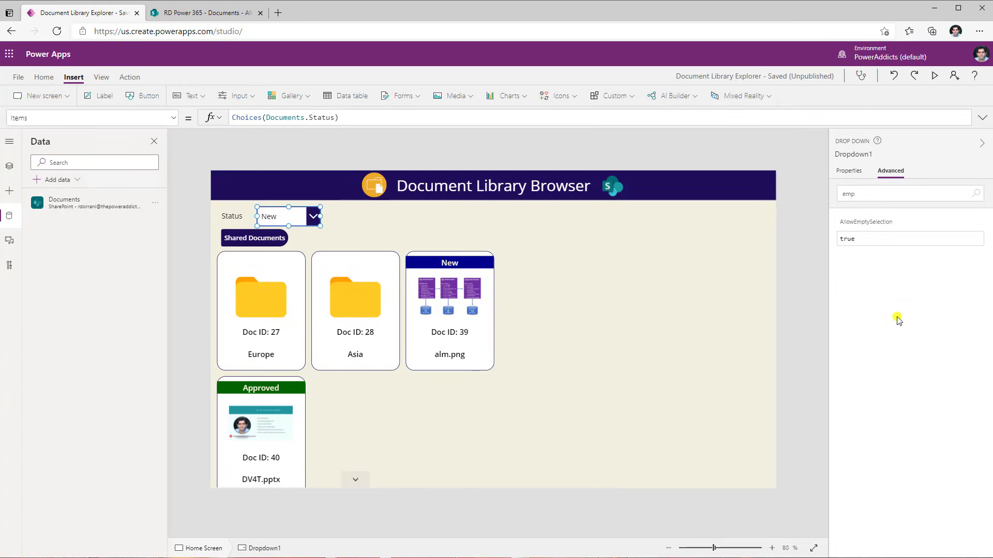
left_click(821, 253)
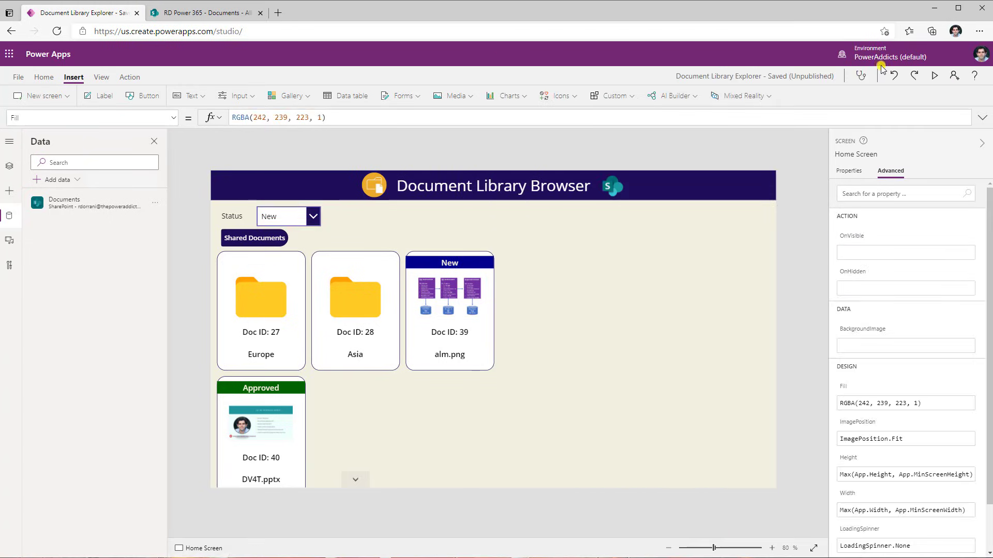
Preview the app to test choosing and clearing values in the Status dropdown
left_click(934, 76)
left_click(195, 118)
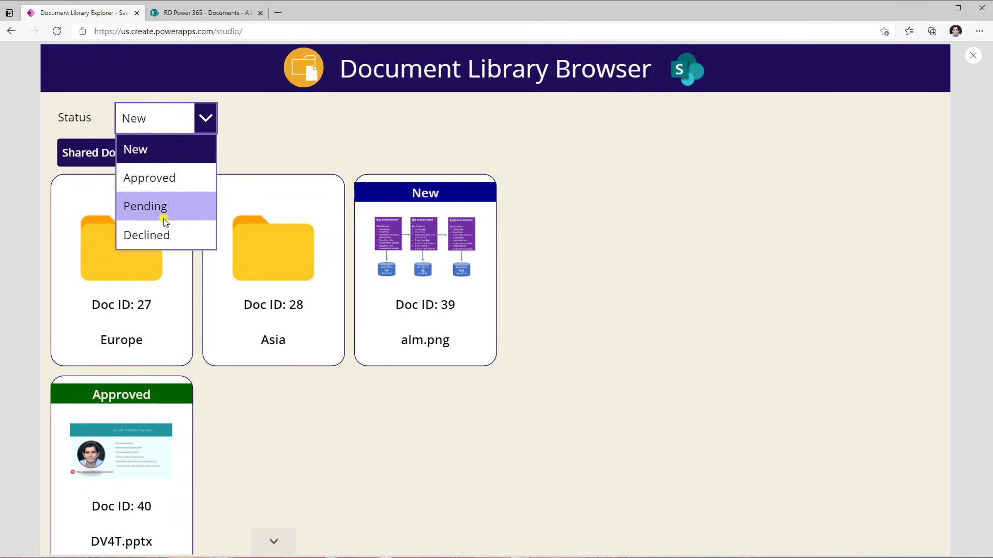
left_click(150, 150)
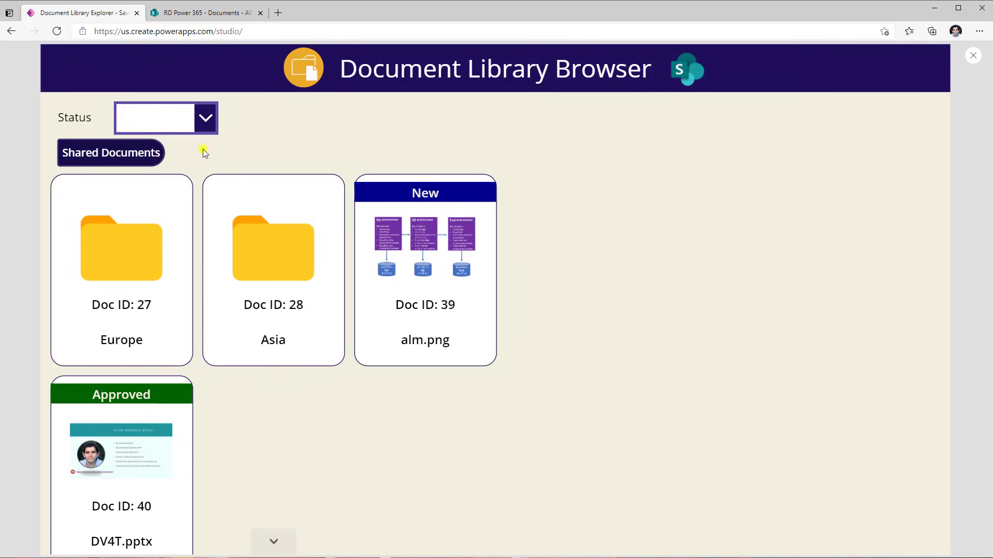
left_click(203, 121)
left_click(154, 179)
left_click(199, 119)
left_click(155, 177)
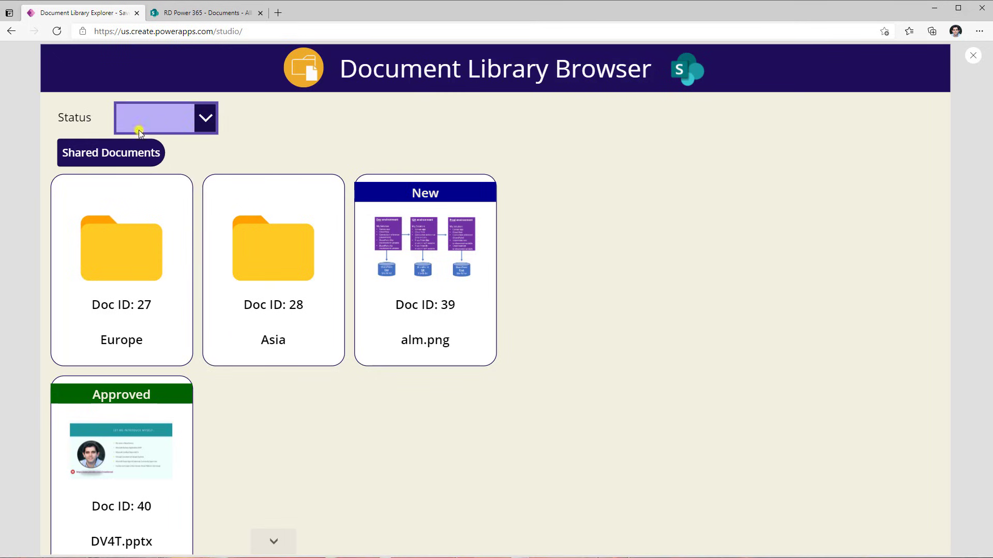
left_click(212, 118)
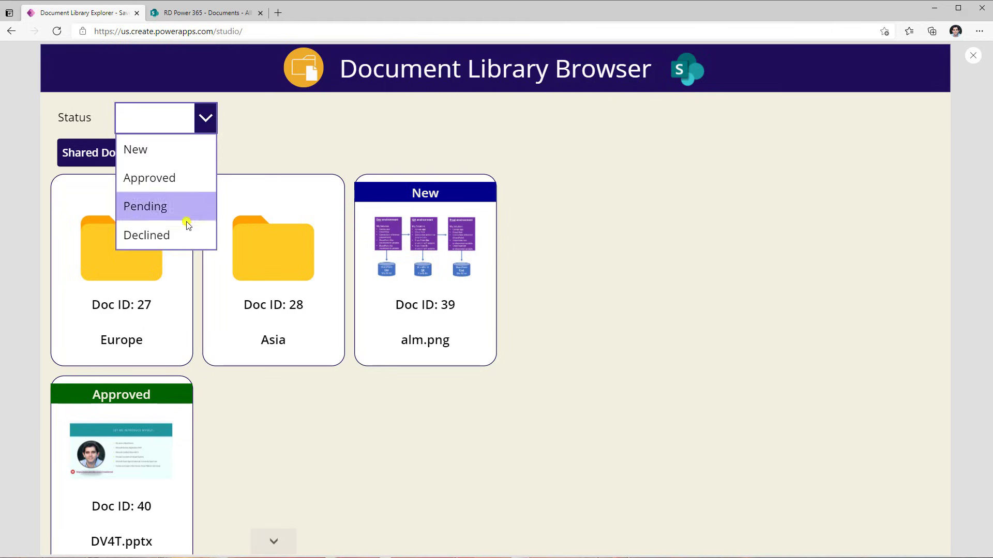
left_click(330, 142)
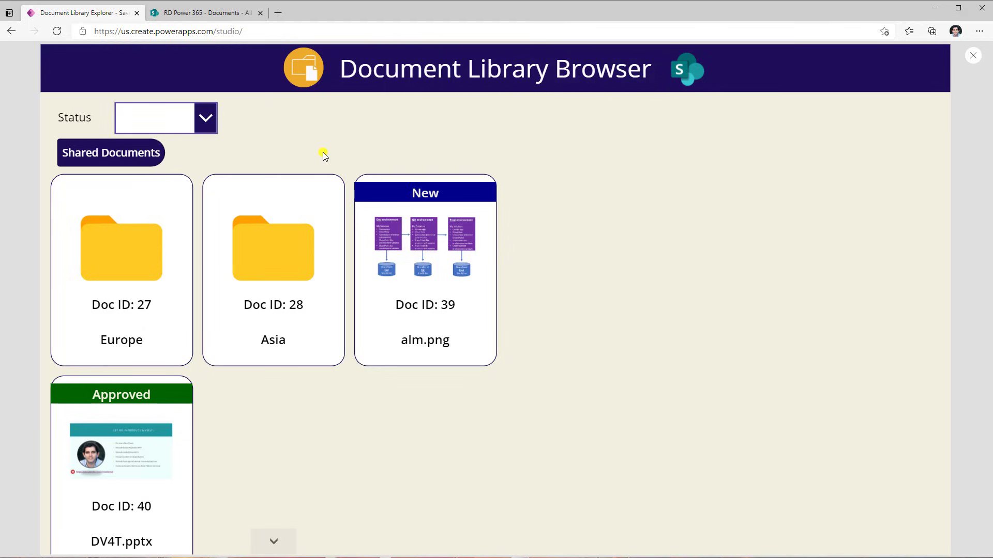
left_click(972, 55)
Extend the document gallery's Items filter with && Status.Value = drpStatus.Selected.Value
left_click(43, 118)
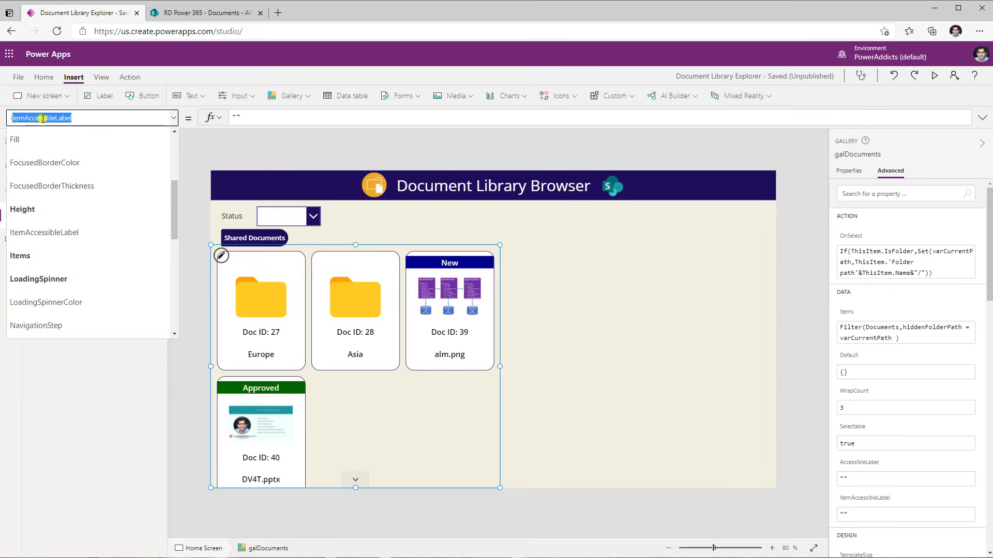
type("s")
key("Return")
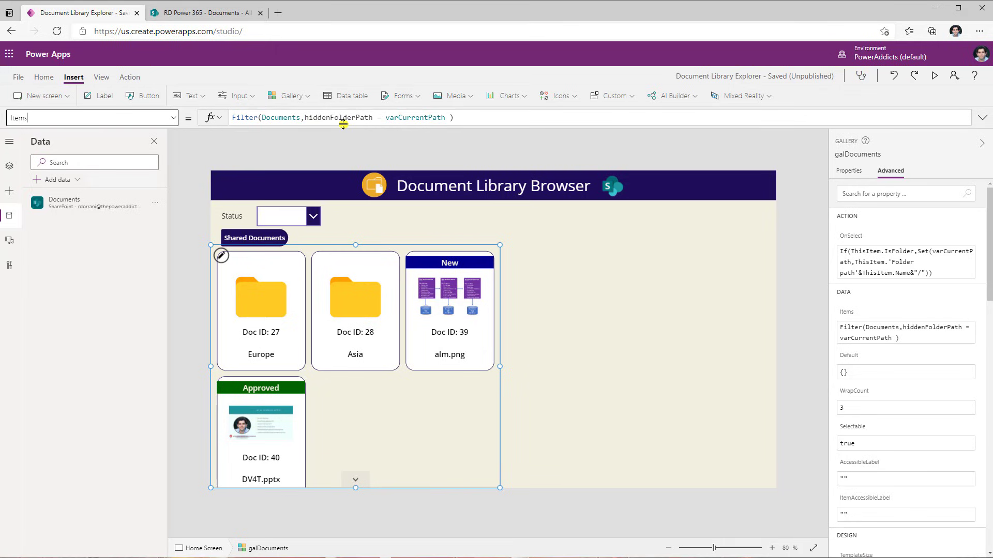
left_click(445, 117)
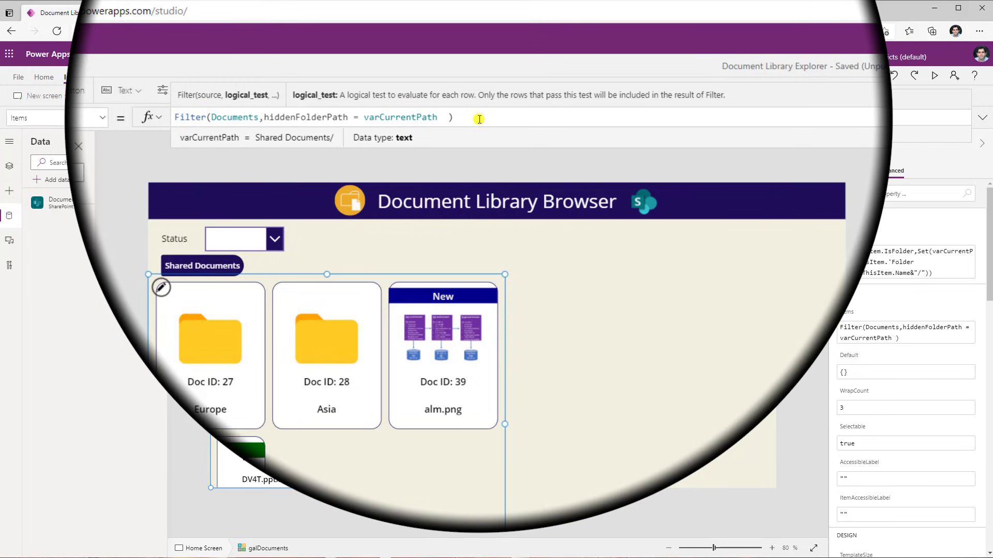
type("&& stat")
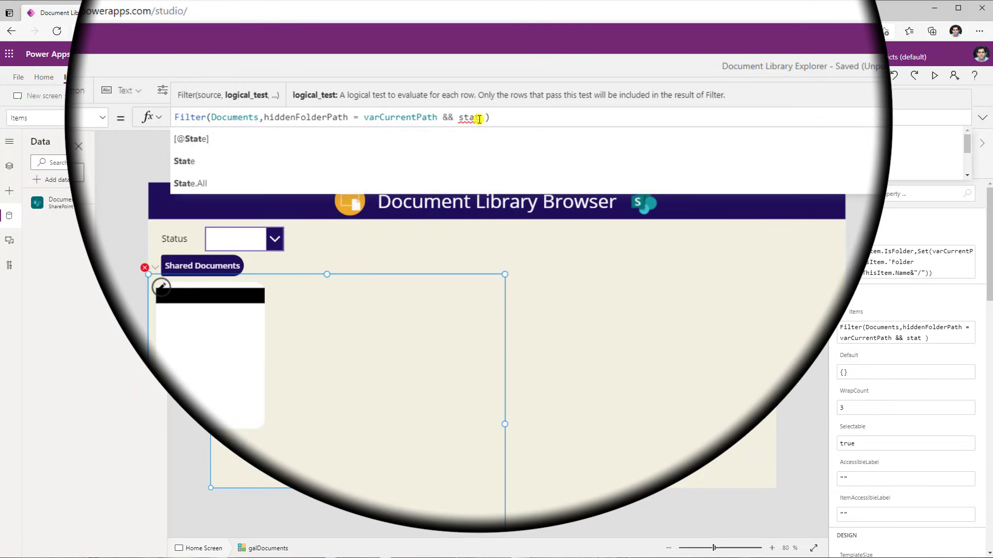
type("us.val")
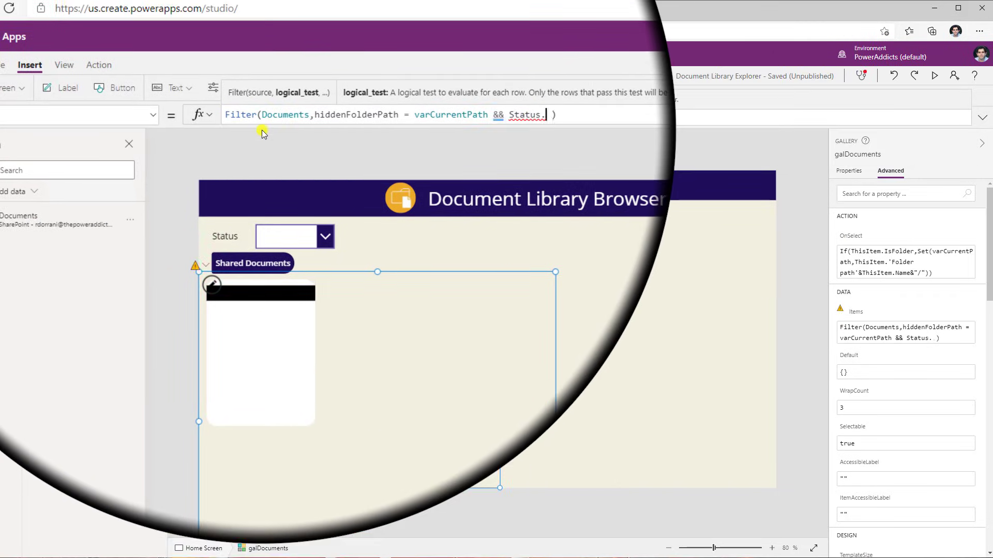
type("ue = ")
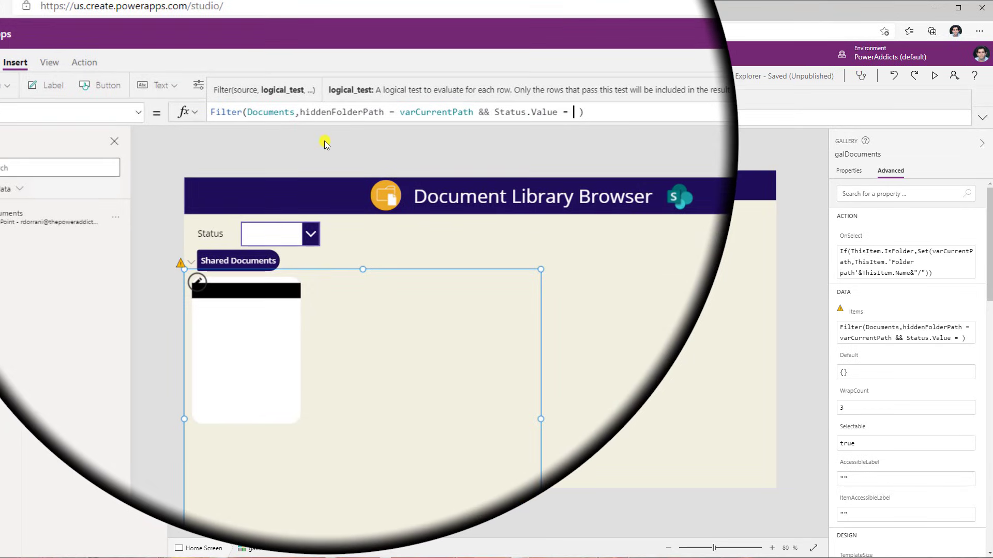
type("drpStatus")
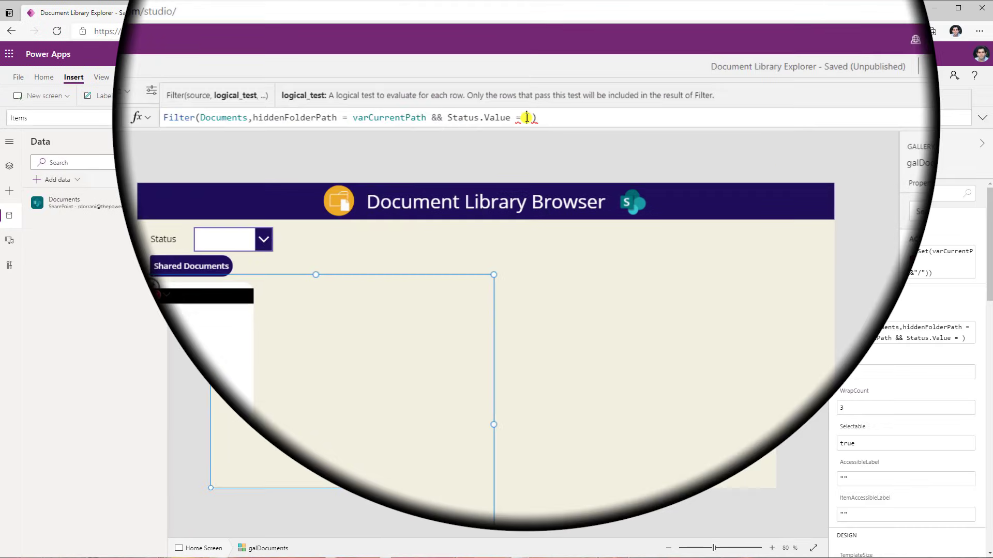
type(".selec")
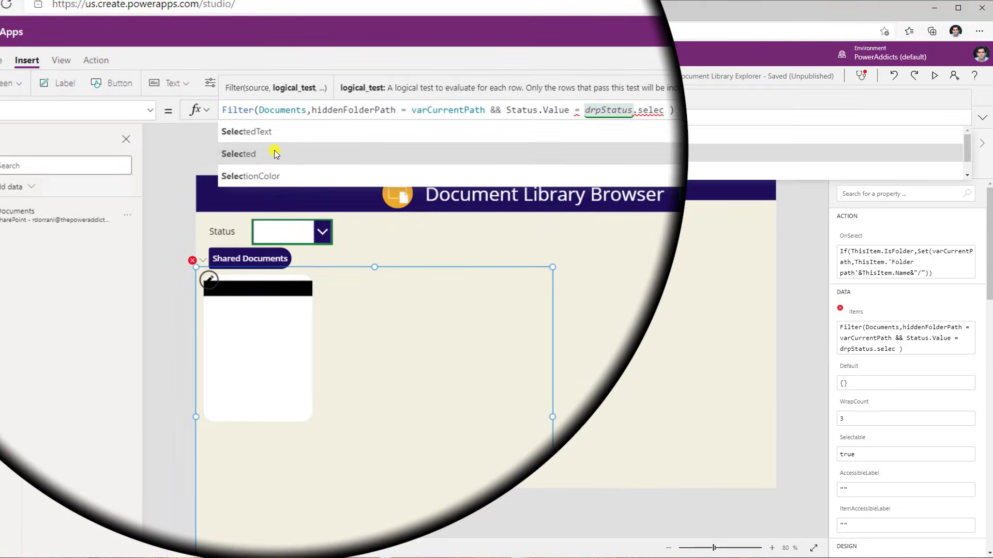
left_click(274, 153)
type(".")
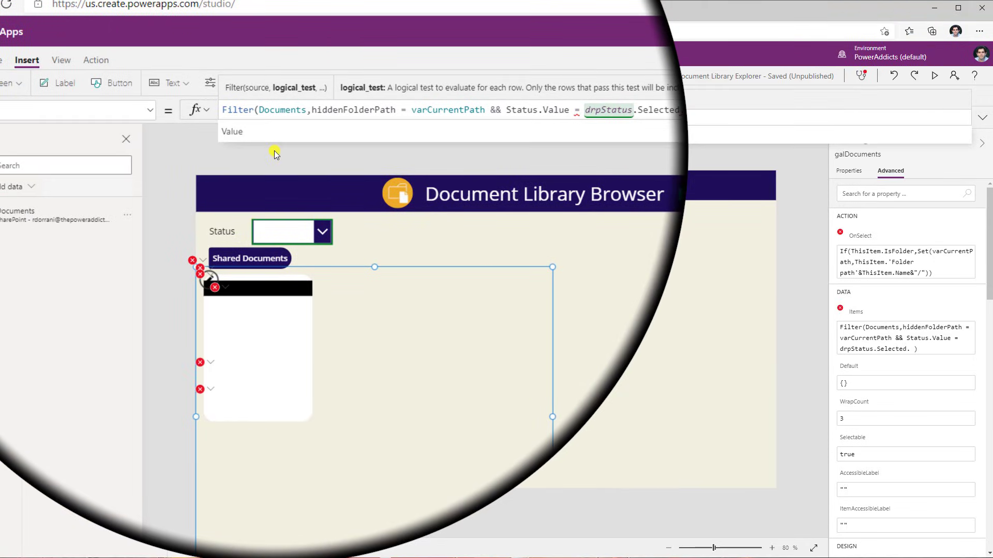
left_click(269, 137)
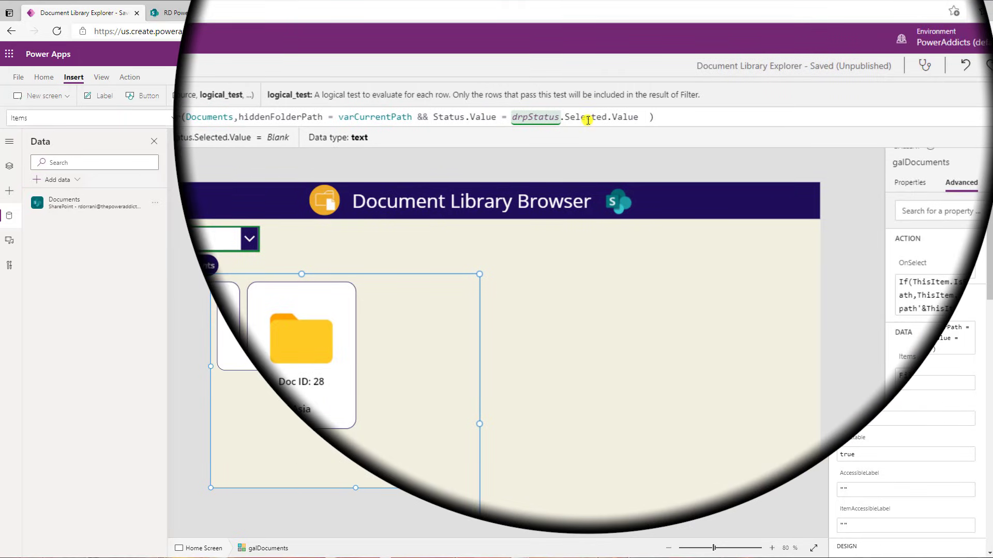
Add || IsBlank(drpStatus.Selected) to the status condition and wrap both status tests in parentheses
type("|| ")
type("IsBlank(")
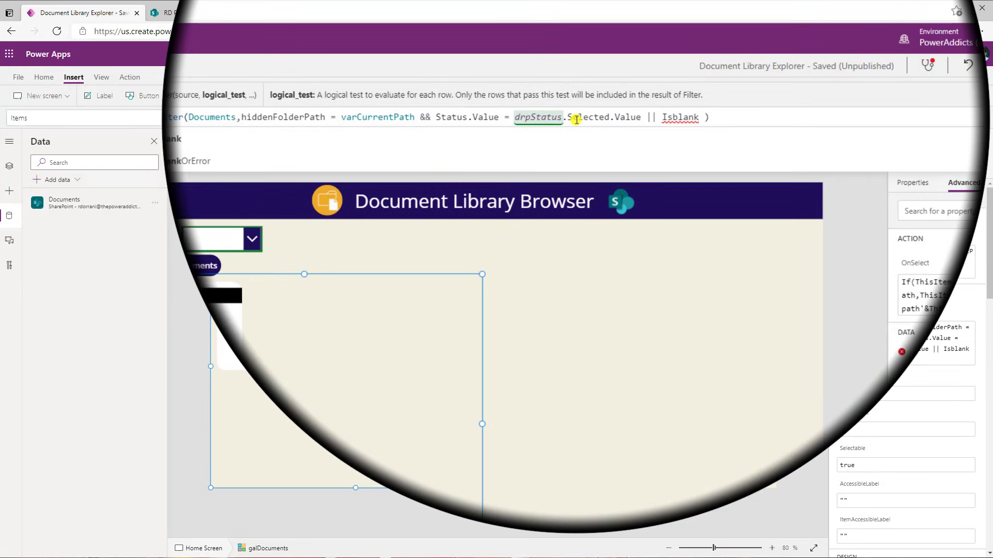
type("drpStatus.Selected")
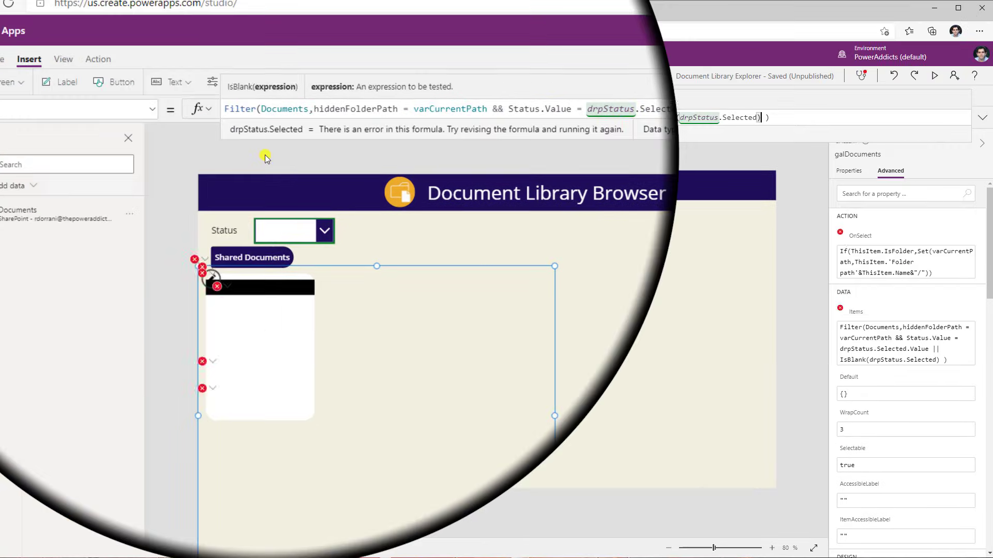
left_click(460, 119)
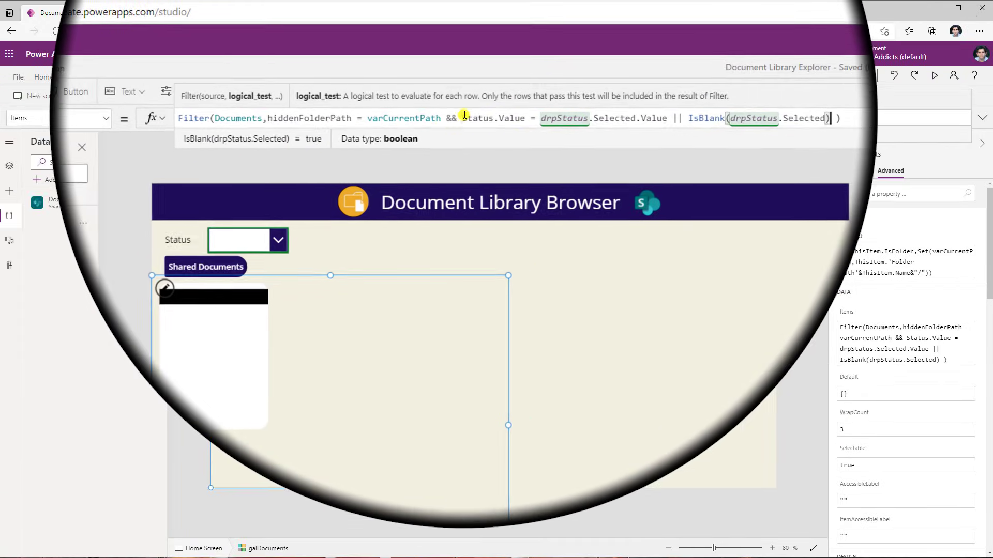
type("(")
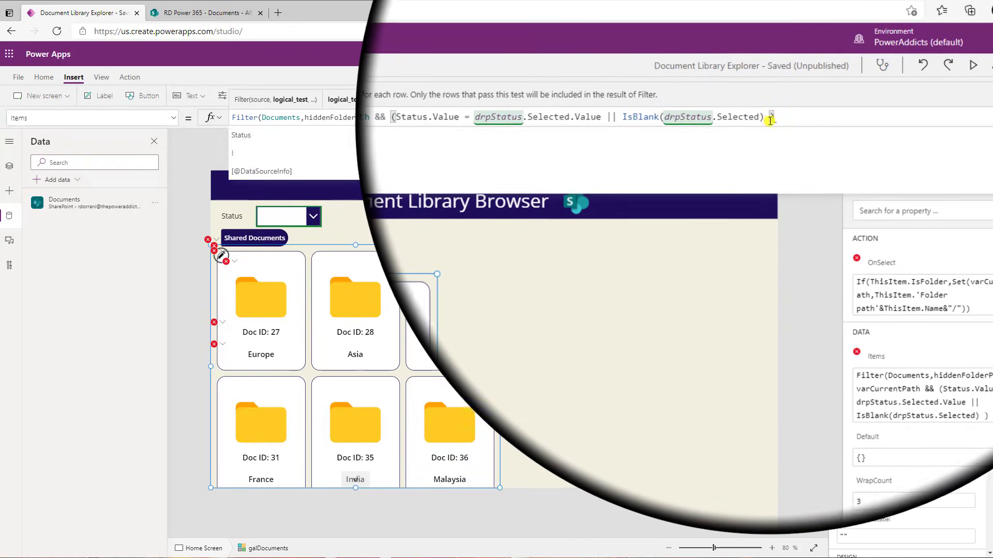
type(")")
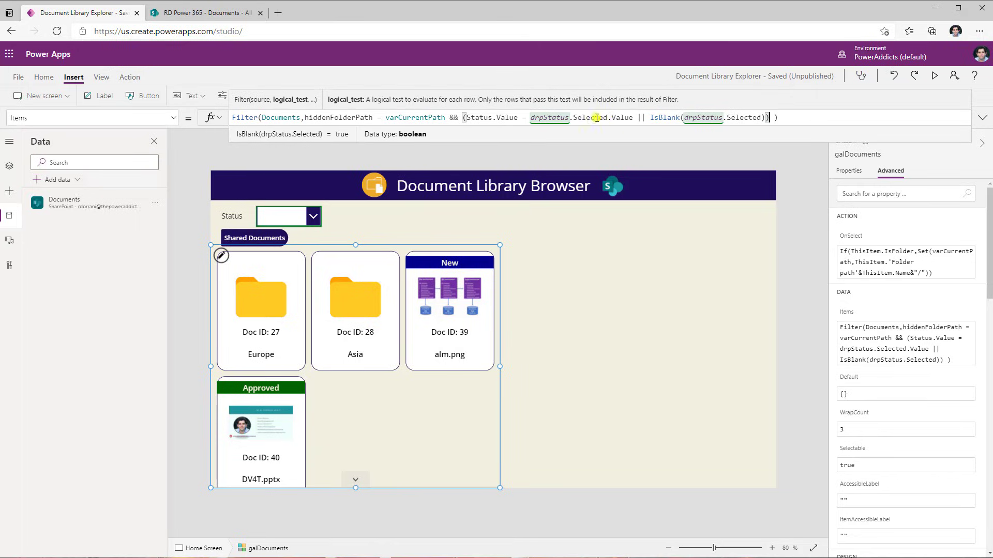
Preview the app and filter the gallery by the New and then Approved status
left_click(933, 77)
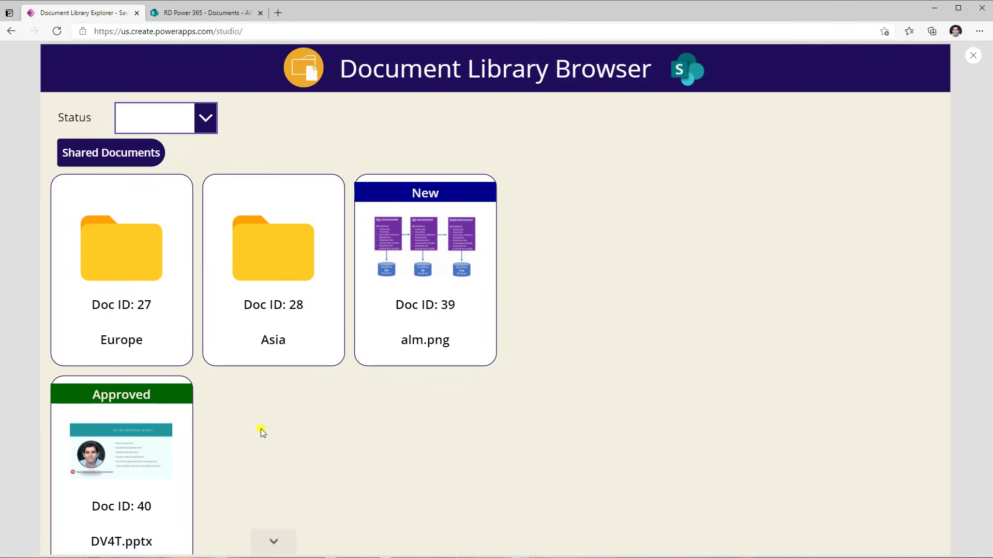
left_click(166, 118)
left_click(178, 145)
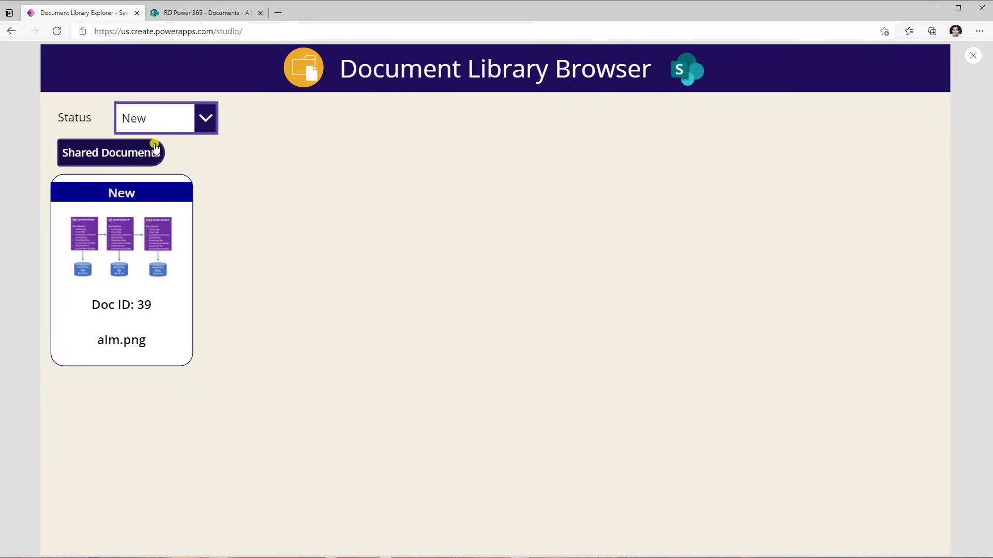
left_click(151, 124)
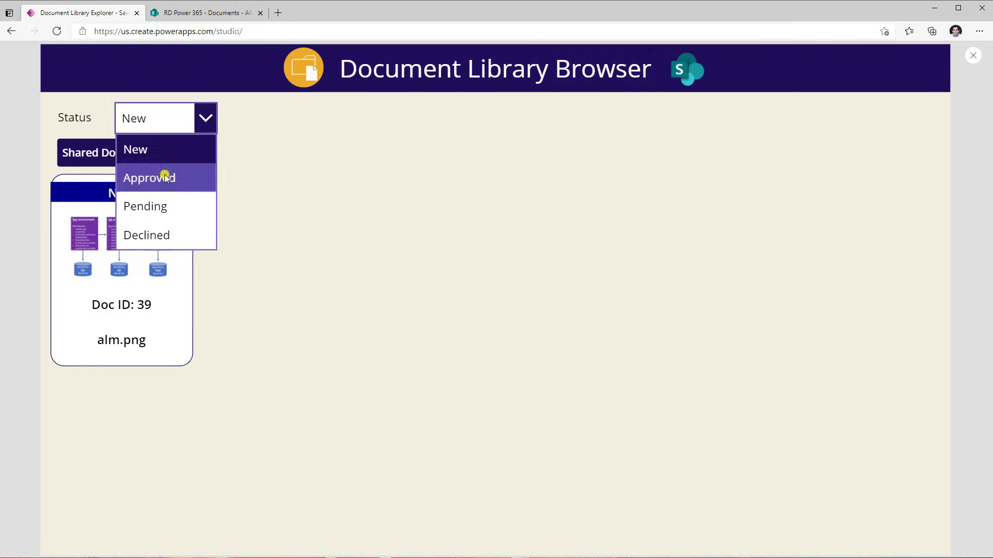
left_click(163, 176)
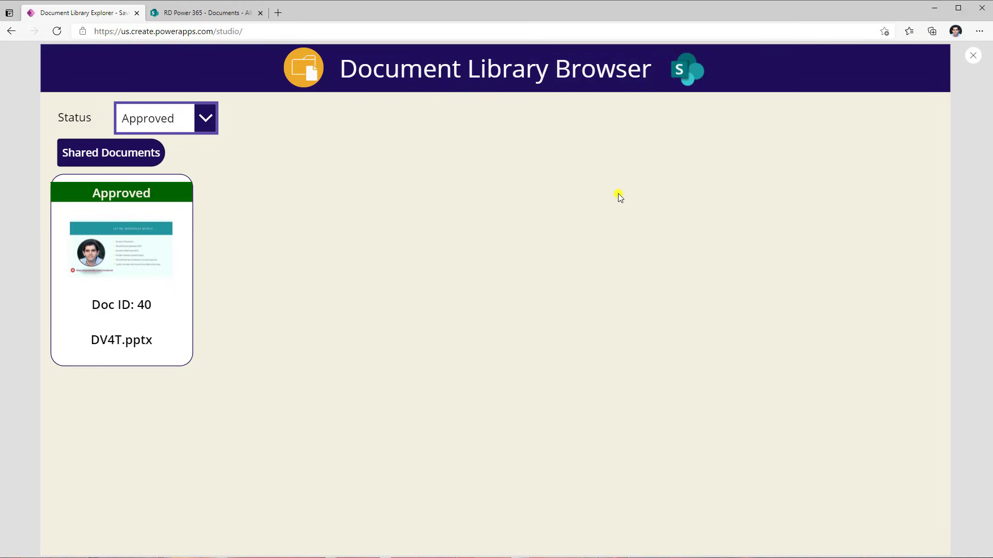
In preview, clear the Status filter and browse into the Europe folder and then its France subfolder
left_click(158, 126)
left_click(168, 174)
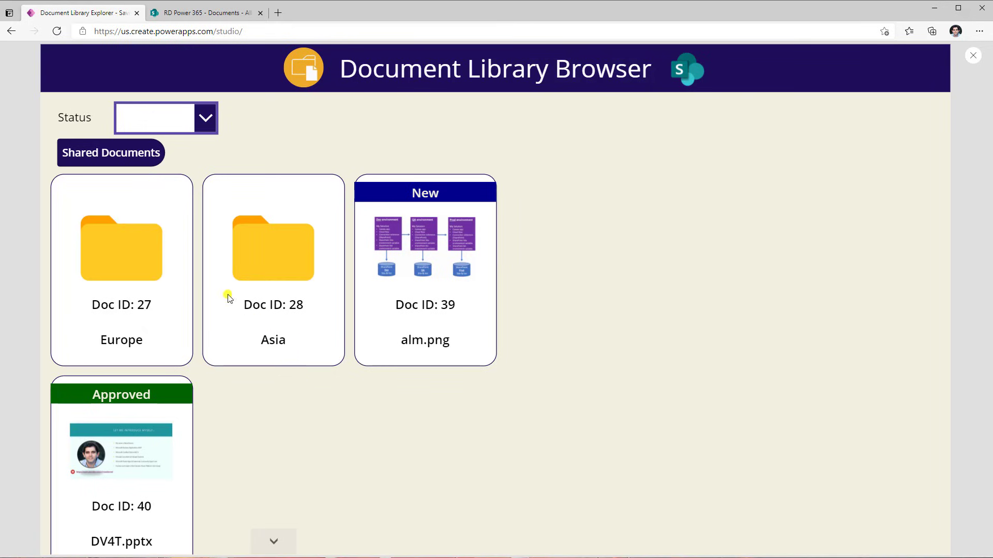
left_click(124, 259)
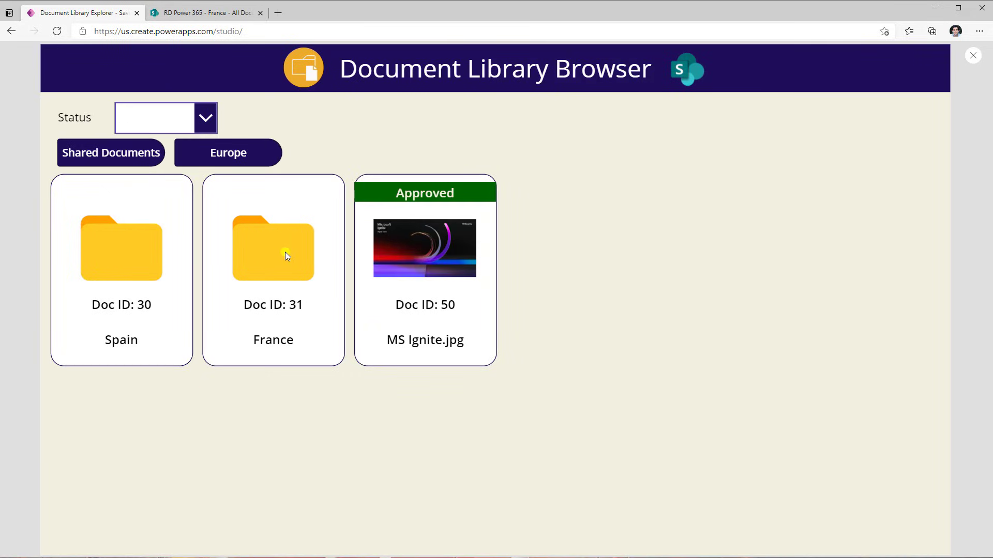
left_click(286, 255)
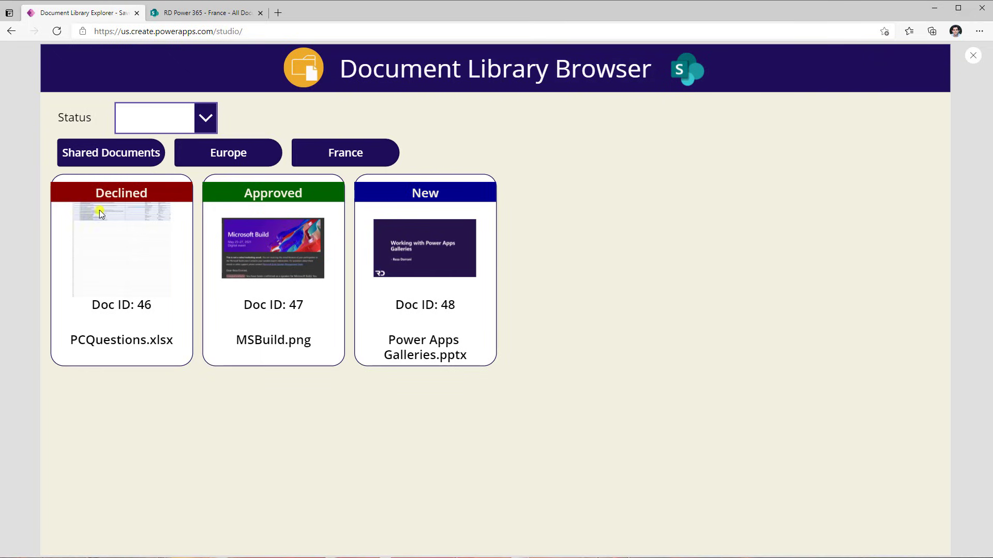
Select the PCQuestions.xlsx document, then filter the France folder's documents by the Approved status
left_click(142, 309)
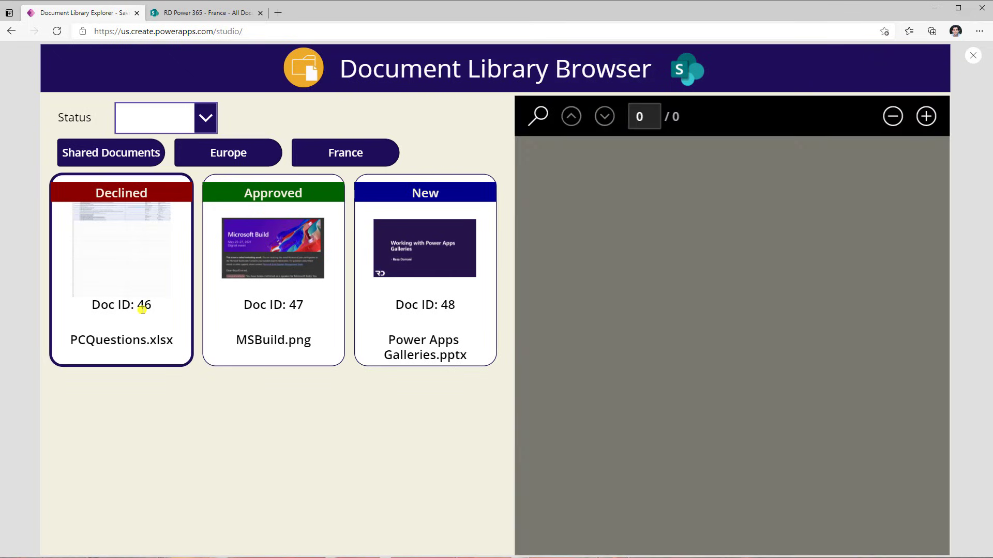
left_click(181, 123)
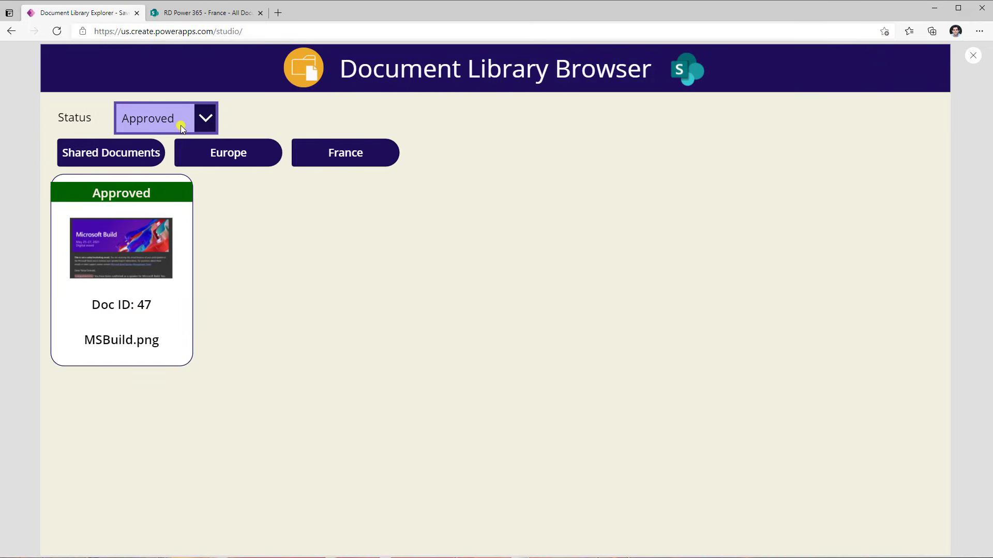
left_click(206, 118)
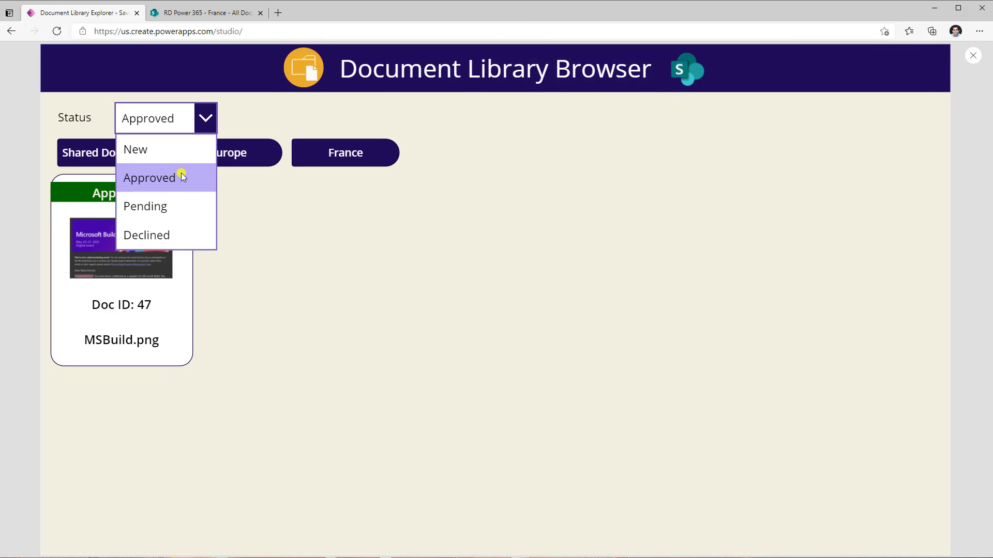
left_click(184, 175)
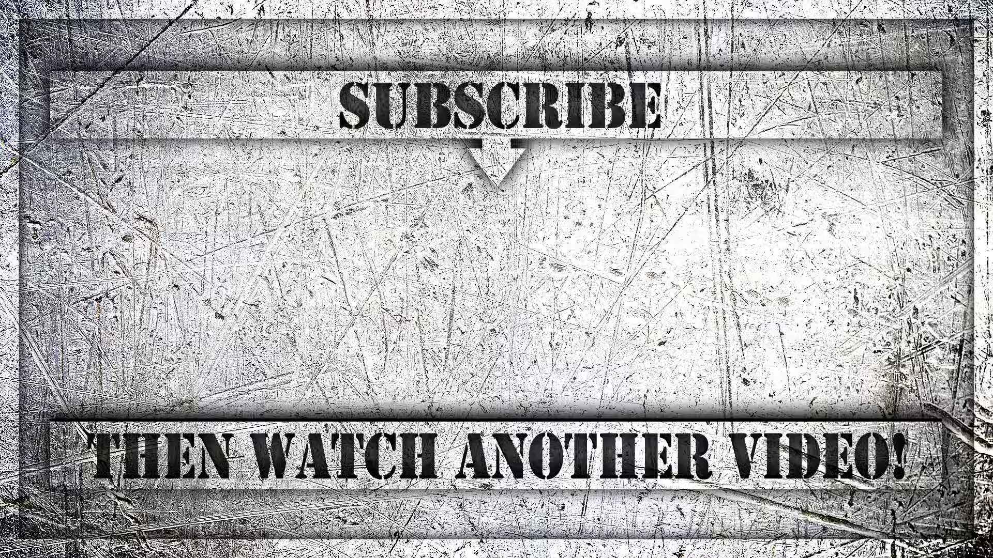